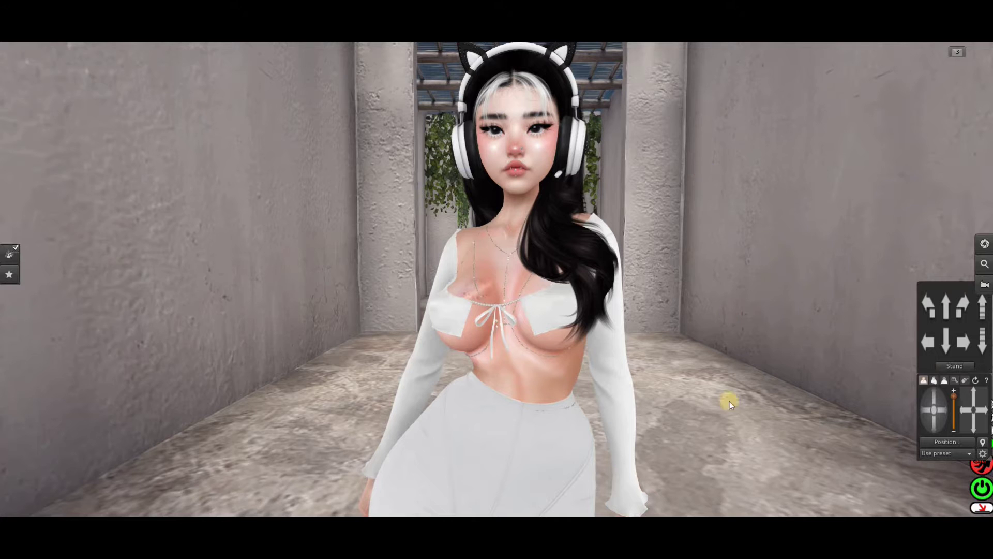
Rez a new plywood cube beside the avatar and shift it along its Y axis.
{"action": "right_click", "coordinate": [743, 443]}
{"action": "left_click", "coordinate": [699, 429]}
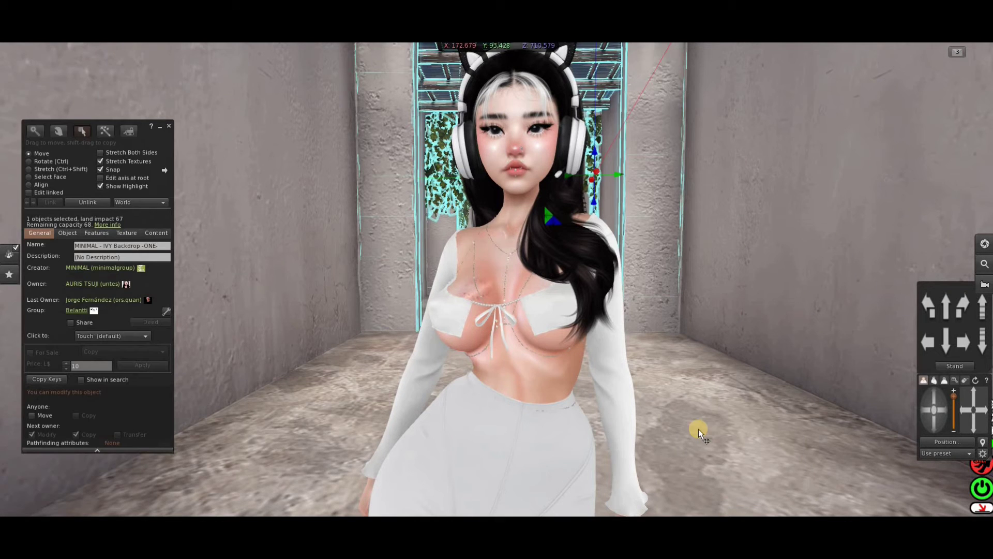
{"action": "left_click", "coordinate": [105, 131]}
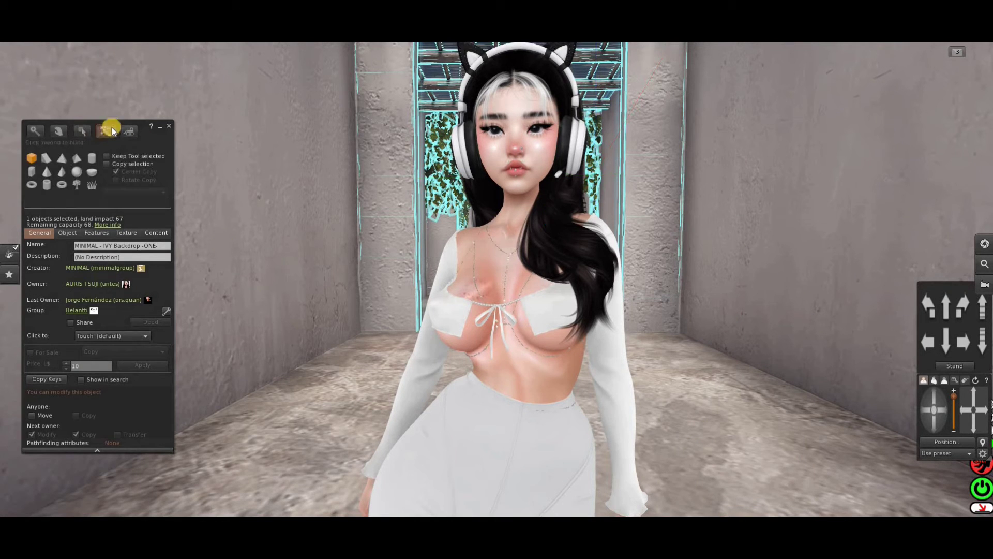
{"action": "left_click", "coordinate": [664, 448]}
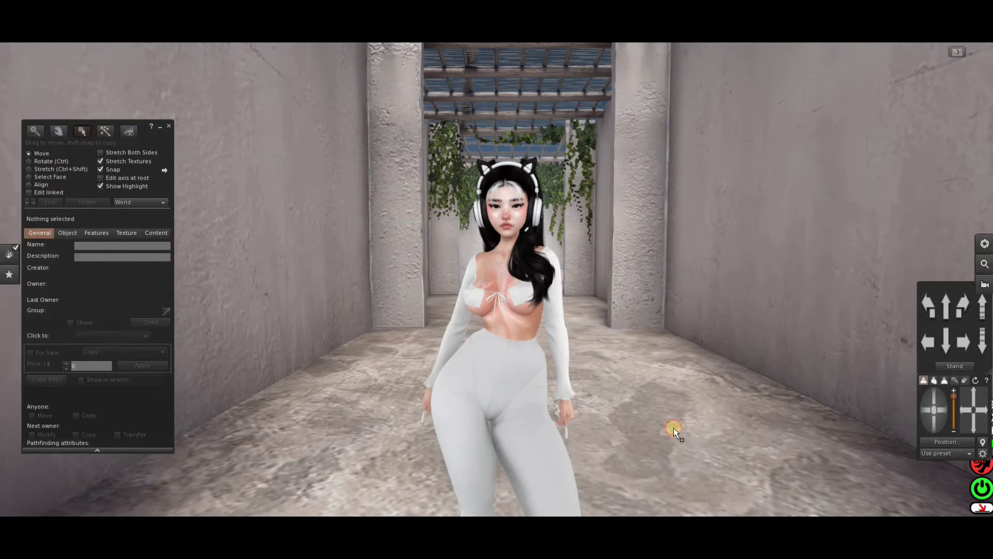
{"action": "scroll", "coordinate": [678, 383], "scroll_direction": "down", "scroll_amount": 5}
{"action": "left_click_drag", "start_coordinate": [605, 366], "coordinate": [620, 465]}
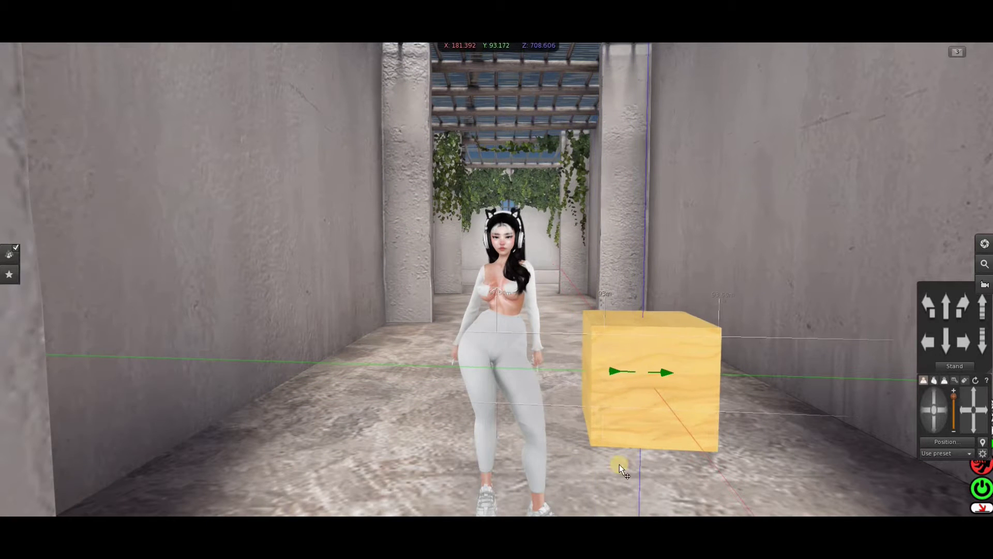
Put the '{sac} Silent Unpacker (delete me)' script from inventory into the cube's contents.
{"action": "key", "text": "ctrl+i"}
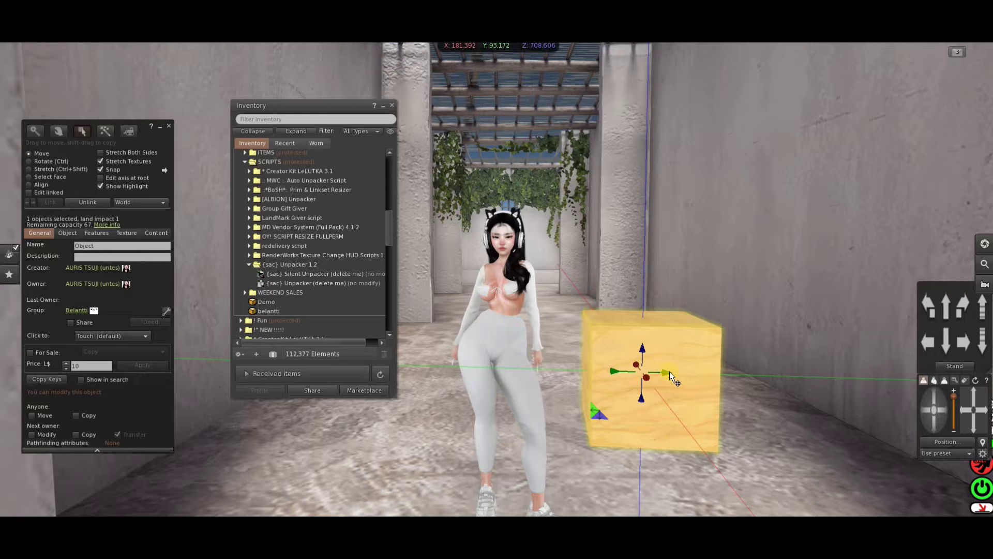
{"action": "left_click_drag", "start_coordinate": [695, 365], "coordinate": [702, 366]}
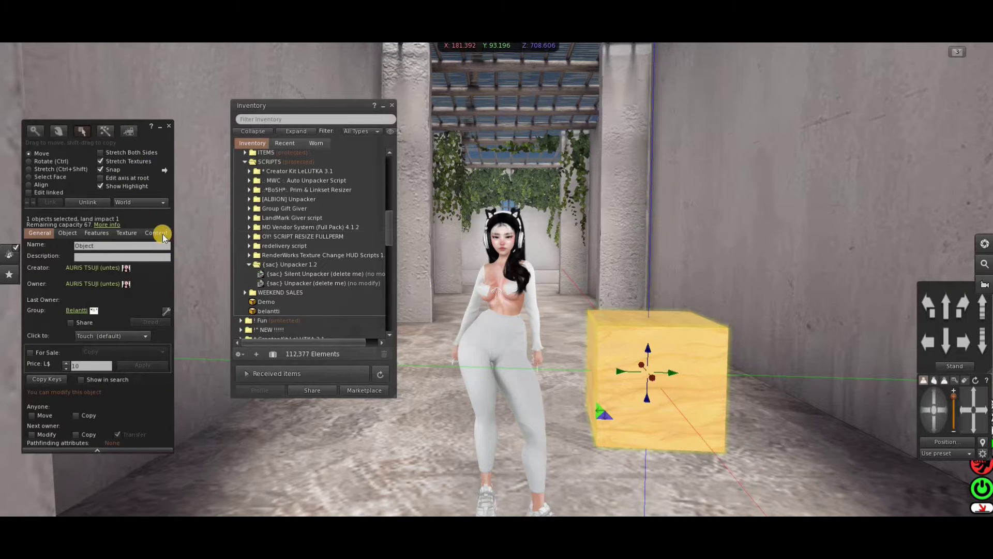
{"action": "left_click", "coordinate": [162, 234]}
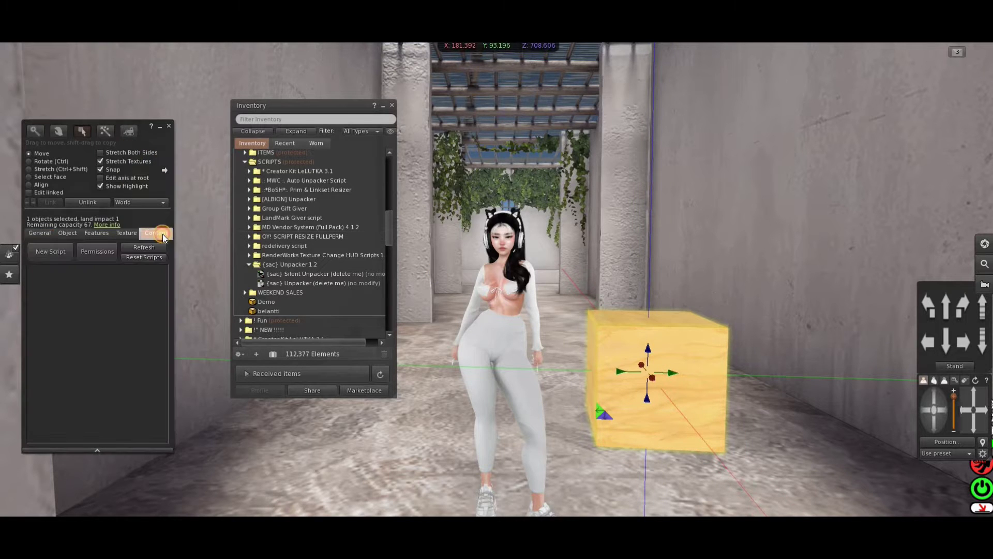
{"action": "left_click", "coordinate": [315, 284]}
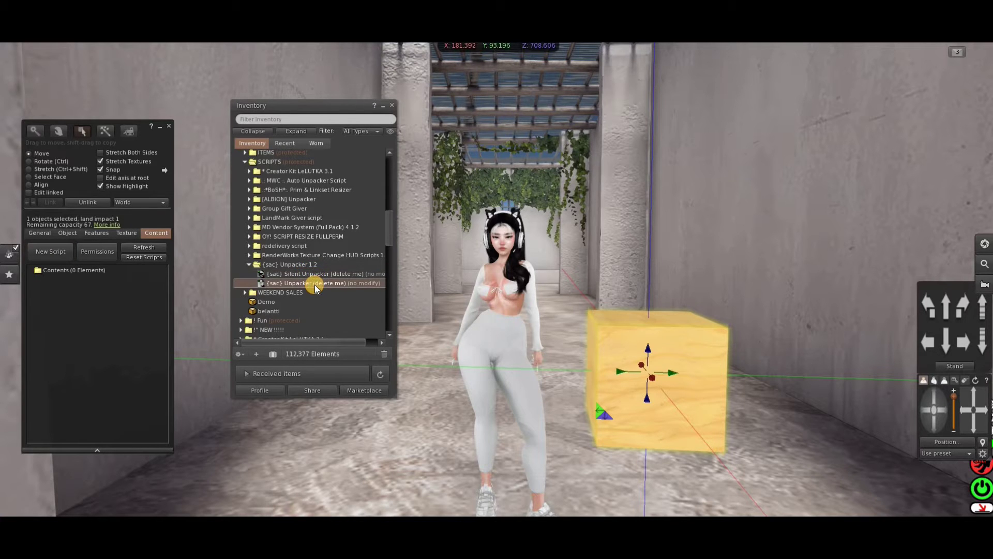
{"action": "left_click_drag", "start_coordinate": [317, 274], "coordinate": [119, 306]}
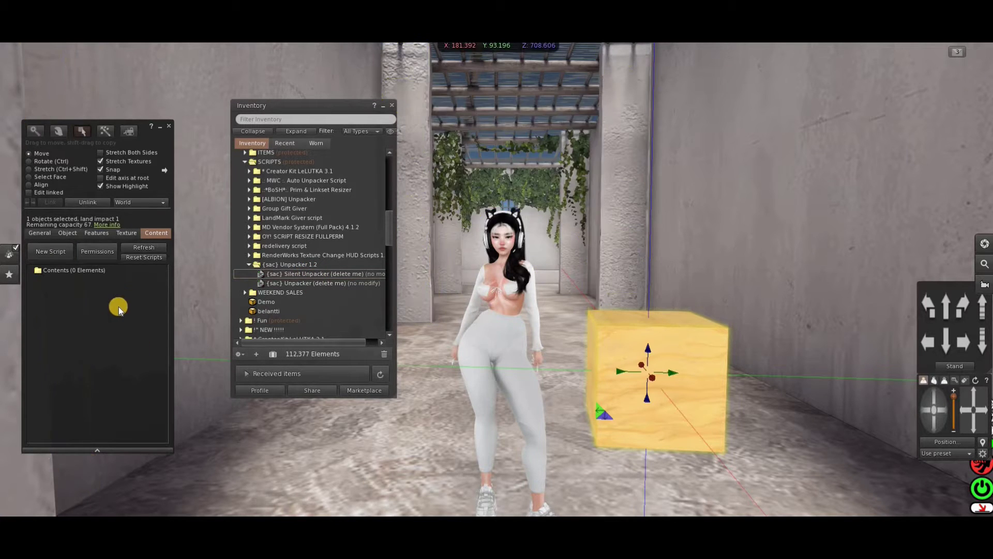
{"action": "left_click_drag", "start_coordinate": [137, 274], "coordinate": [136, 273]}
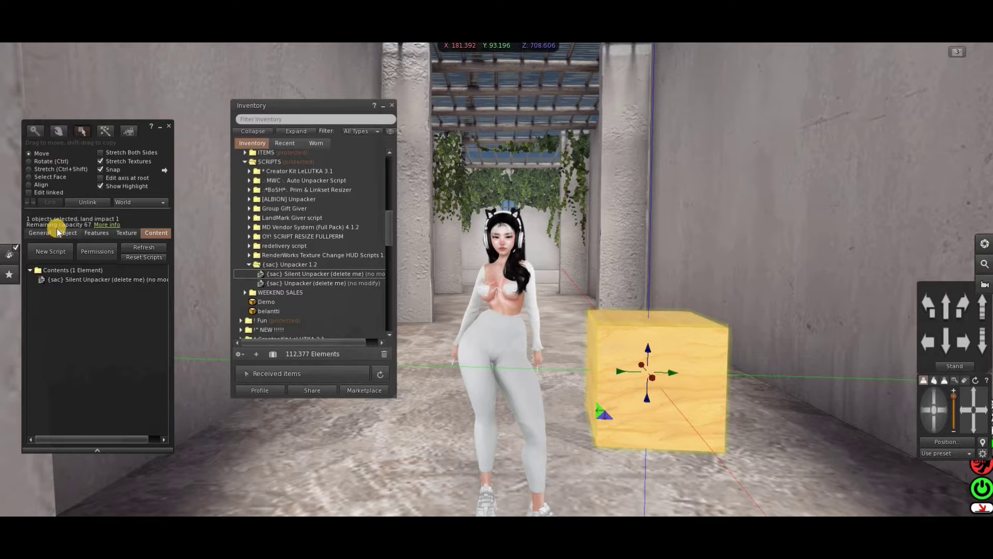
Find the belantti logo under Textures > HUD & LOGO and drop it on the cube's texture swatch.
{"action": "left_click", "coordinate": [118, 234]}
{"action": "left_click", "coordinate": [392, 224]}
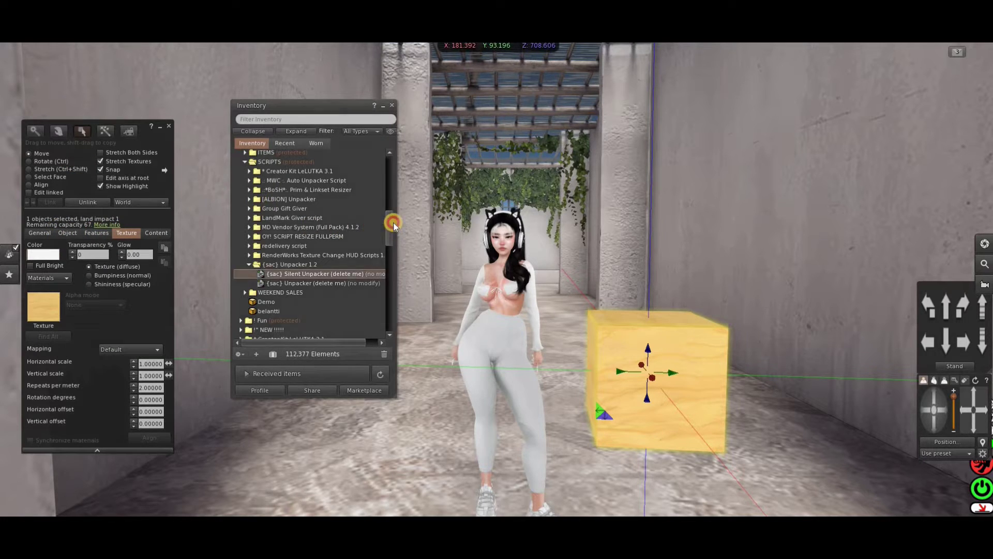
{"action": "left_click_drag", "start_coordinate": [392, 224], "coordinate": [395, 200]}
{"action": "left_click", "coordinate": [241, 188]}
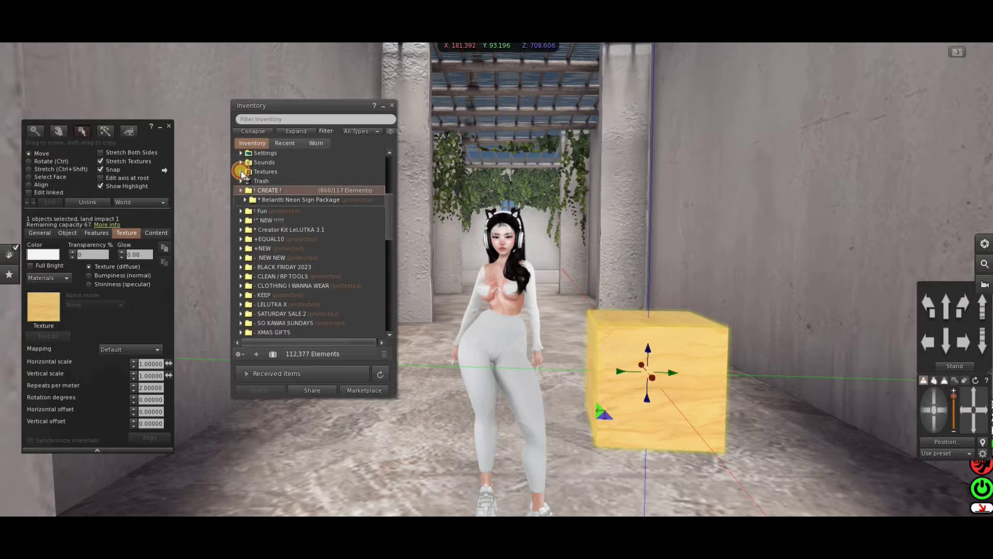
{"action": "left_click", "coordinate": [240, 171]}
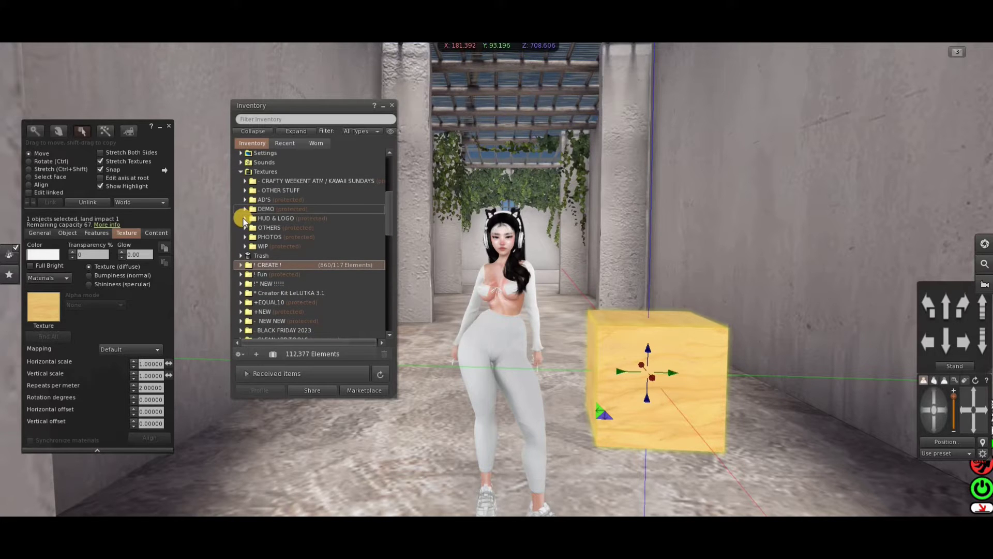
{"action": "left_click", "coordinate": [244, 218]}
{"action": "left_click_drag", "start_coordinate": [275, 227], "coordinate": [52, 307]}
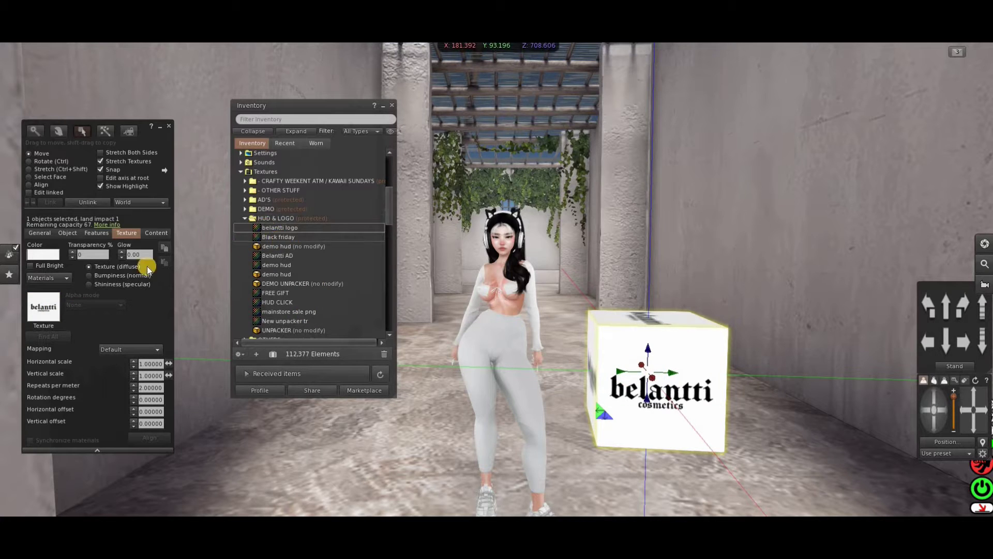
Reset the cube's texture to default, then apply the belantti logo to its faces and whole cube.
{"action": "left_click", "coordinate": [46, 306]}
{"action": "left_click", "coordinate": [253, 239]}
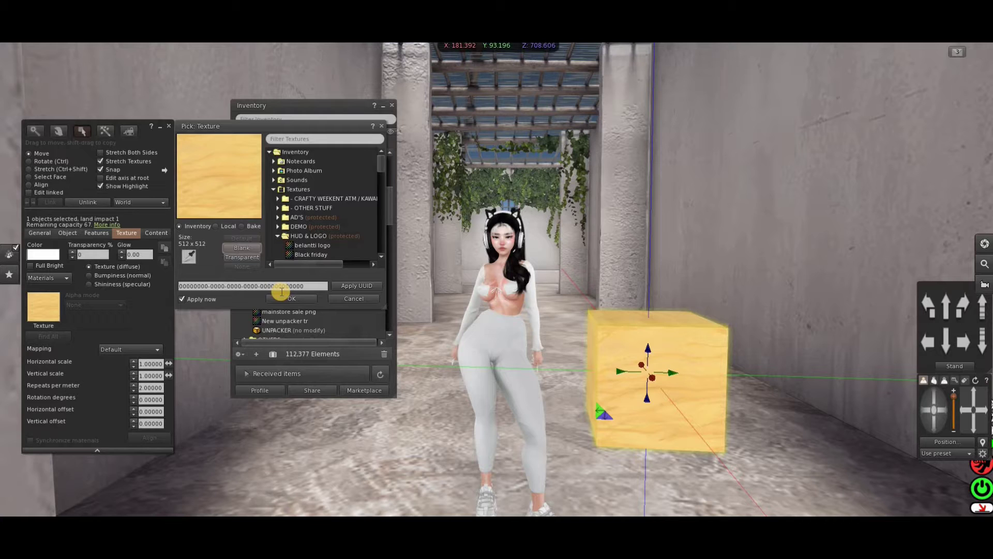
{"action": "left_click", "coordinate": [291, 299]}
{"action": "left_click_drag", "start_coordinate": [285, 229], "coordinate": [666, 379]}
{"action": "left_click_drag", "start_coordinate": [266, 227], "coordinate": [655, 322]}
{"action": "left_click_drag", "start_coordinate": [308, 228], "coordinate": [46, 320]}
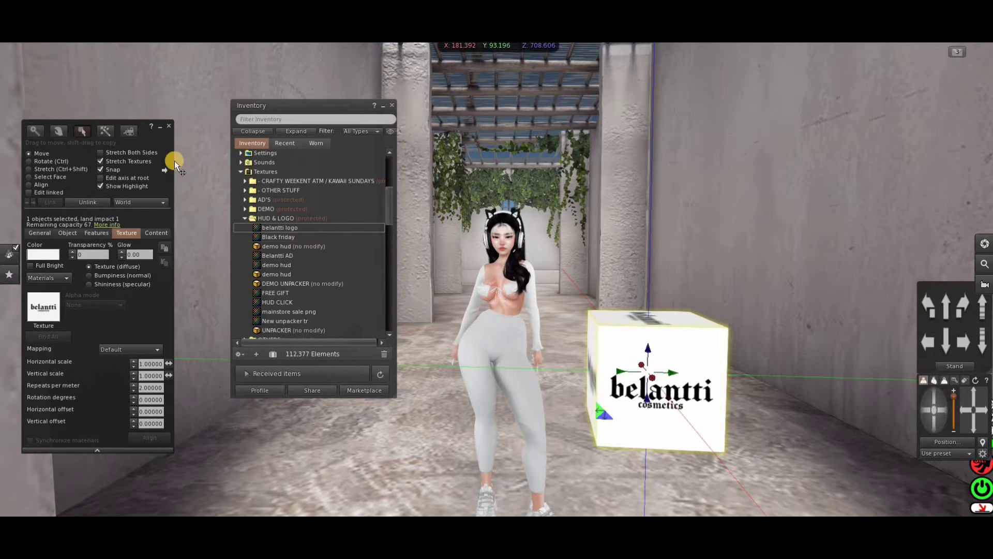
Shift-drag the logo cube to make a copy beside it.
{"action": "left_click", "coordinate": [169, 127]}
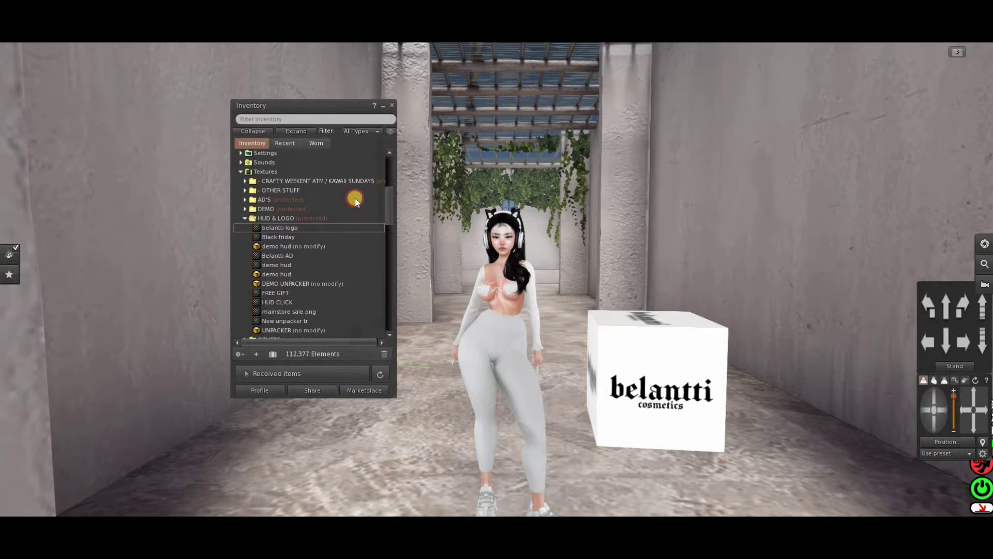
{"action": "right_click", "coordinate": [677, 373]}
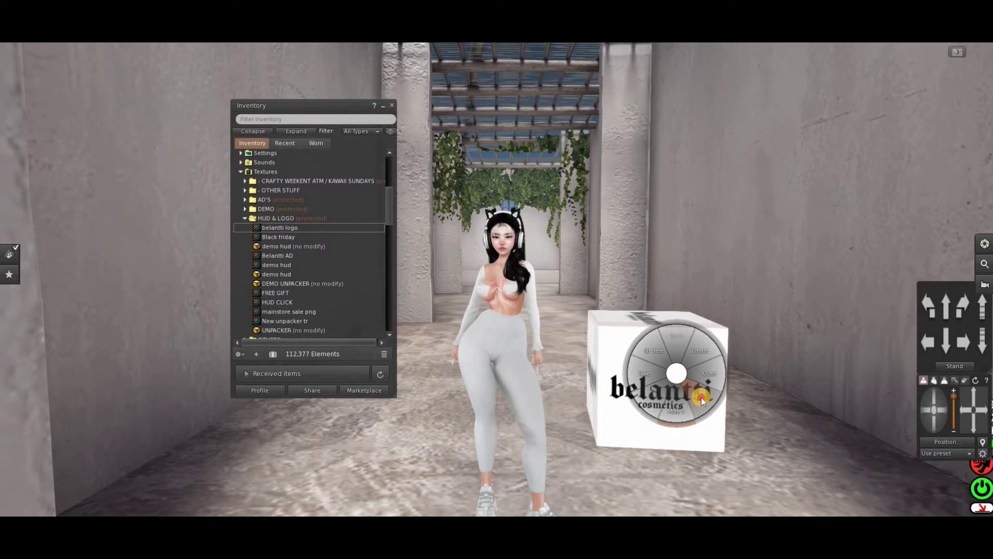
{"action": "left_click", "coordinate": [701, 399]}
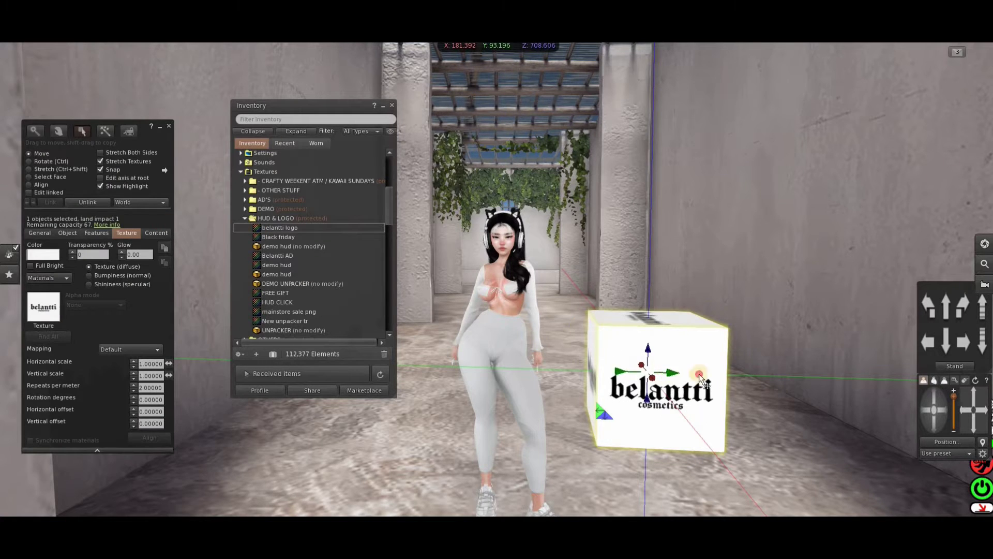
{"action": "left_click_drag", "start_coordinate": [699, 376], "coordinate": [633, 380]}
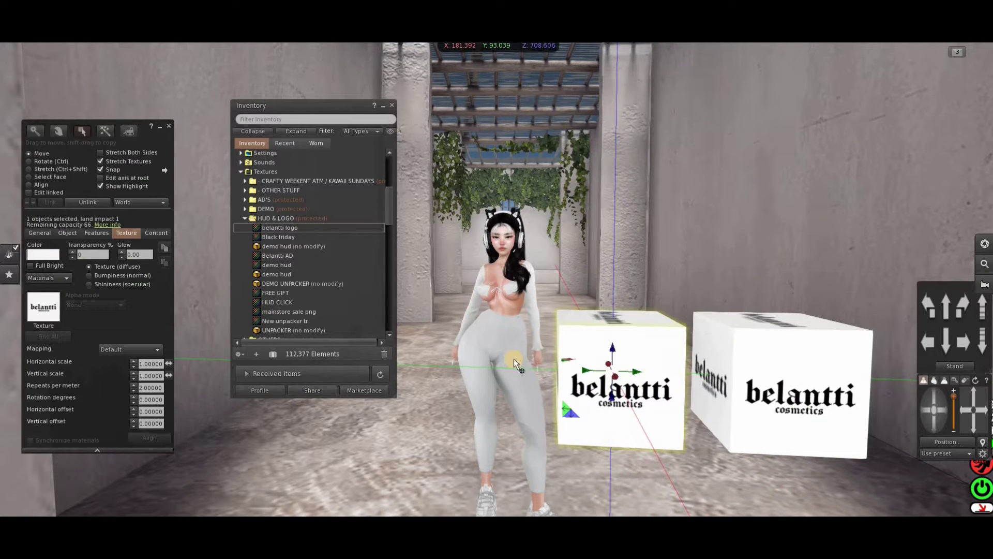
Add XXL Lashes 3 from the AD'S folder to the cube's contents.
{"action": "left_click", "coordinate": [156, 233]}
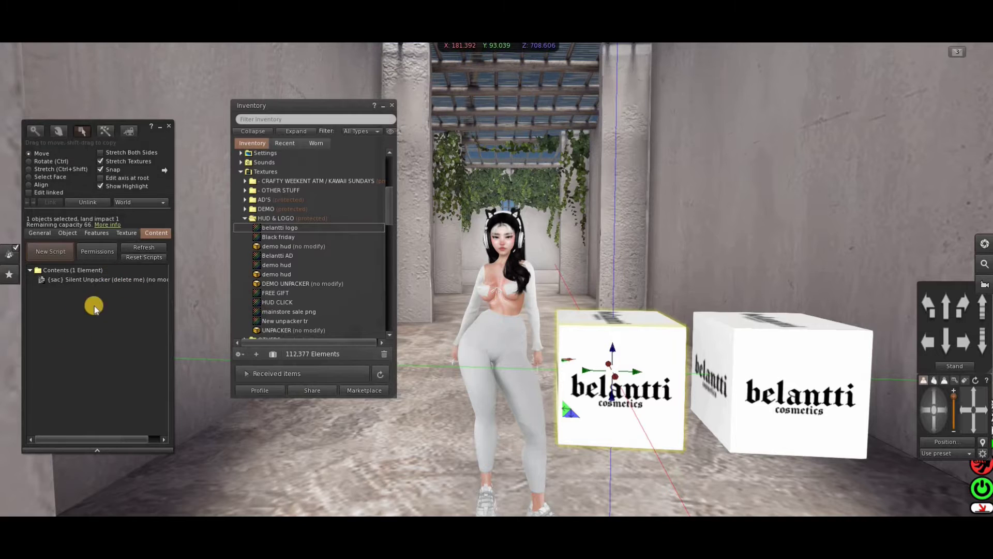
{"action": "scroll", "coordinate": [303, 207], "scroll_direction": "up", "scroll_amount": 2}
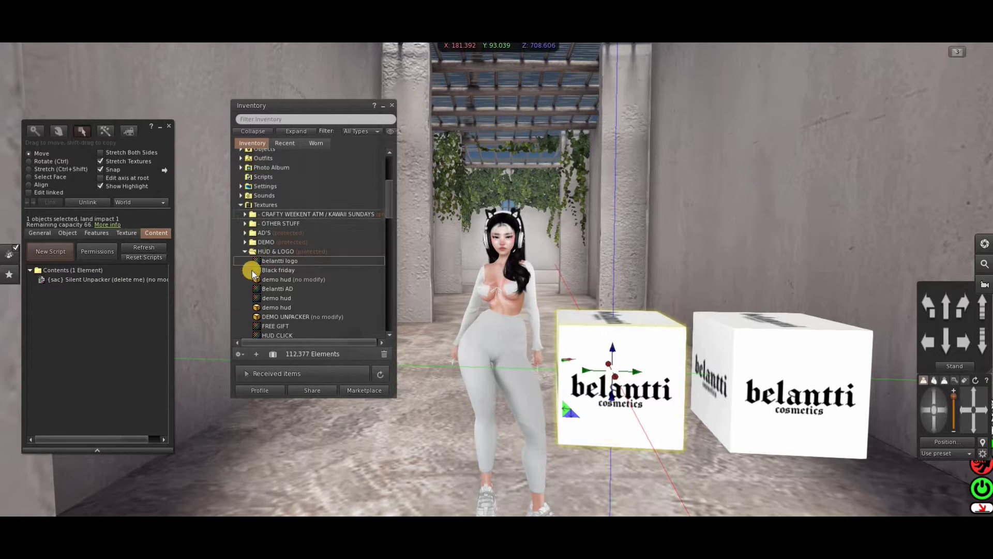
{"action": "left_click", "coordinate": [243, 234]}
{"action": "left_click_drag", "start_coordinate": [261, 242], "coordinate": [67, 274]}
Name the cube '[Belantti] XXL Lashes 3' using the item's properties.
{"action": "right_click", "coordinate": [318, 243]}
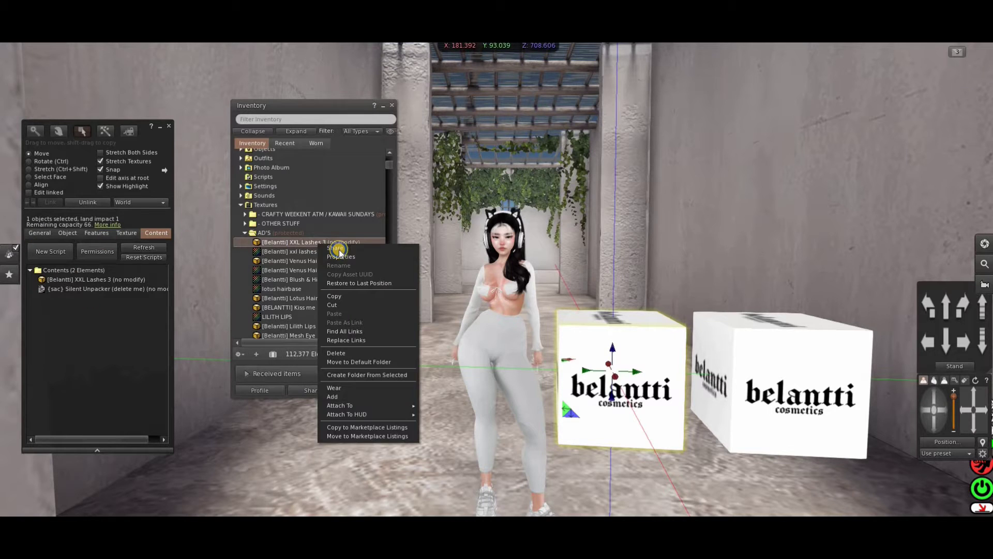
{"action": "left_click", "coordinate": [350, 259]}
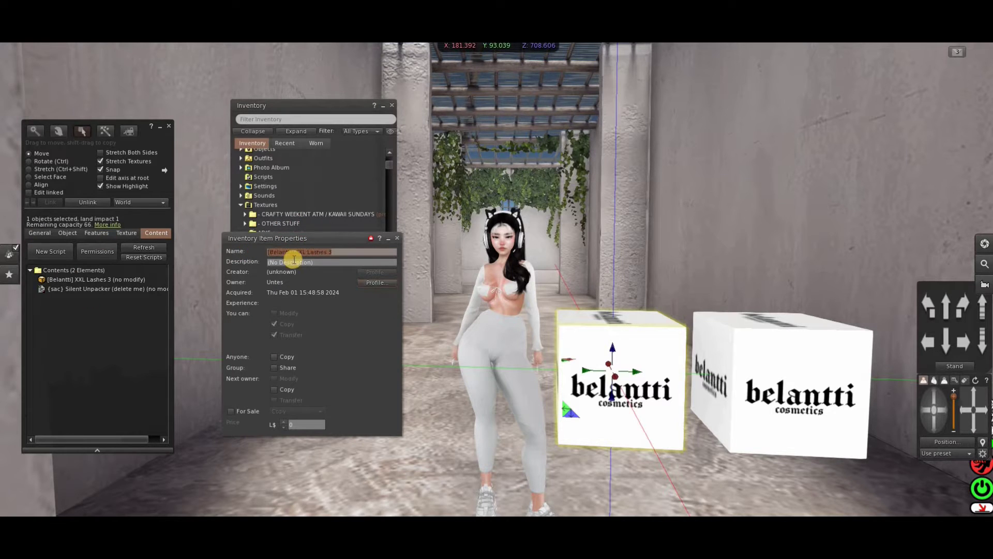
{"action": "left_click", "coordinate": [397, 238]}
{"action": "left_click", "coordinate": [39, 233]}
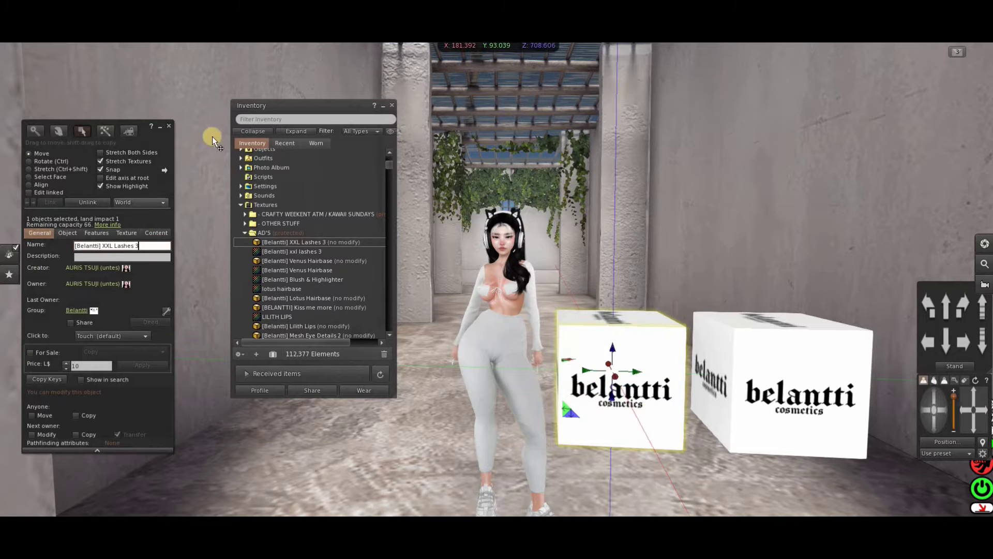
{"action": "left_click", "coordinate": [169, 126]}
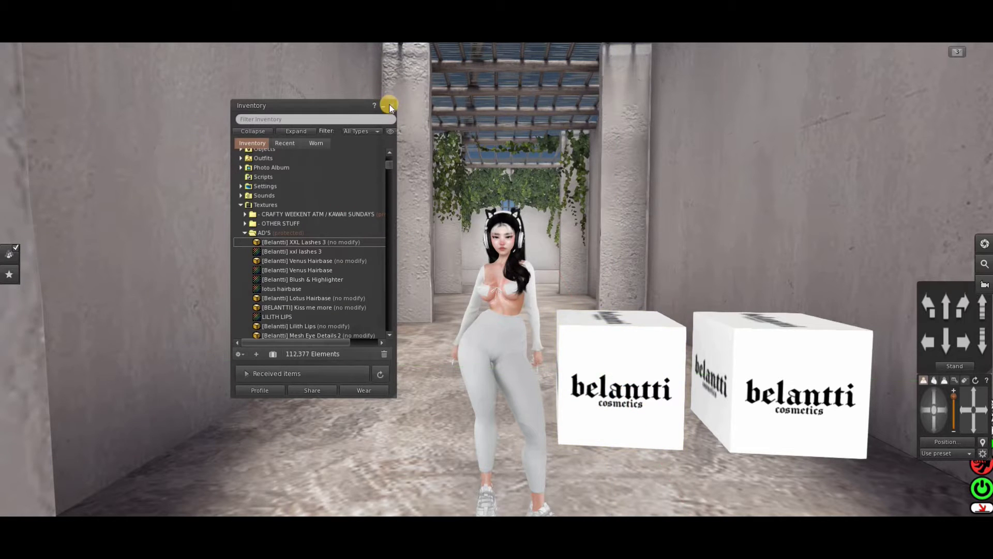
Take the left lashes box into inventory and attach it to HUD Center 2.
{"action": "left_click", "coordinate": [389, 105]}
{"action": "right_click", "coordinate": [641, 362]}
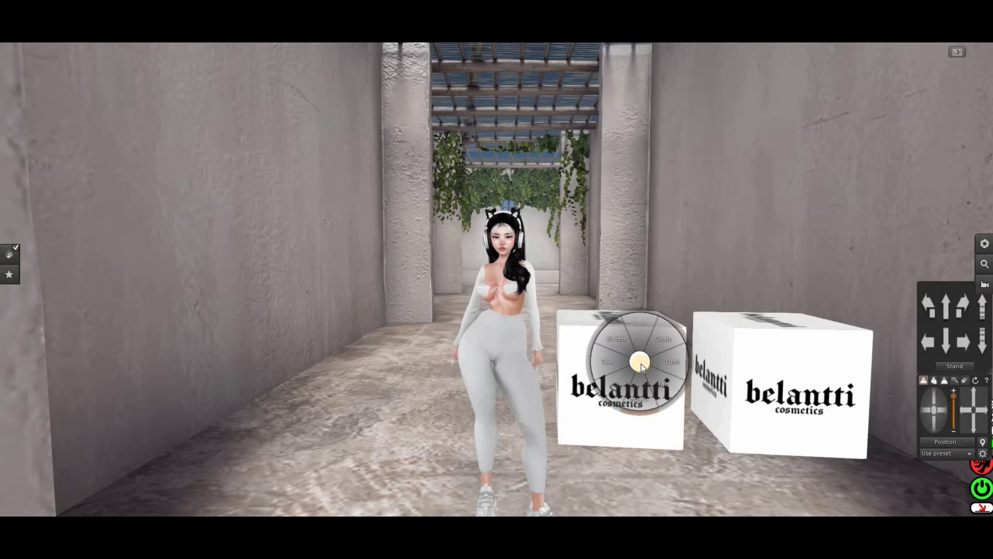
{"action": "left_click", "coordinate": [606, 361]}
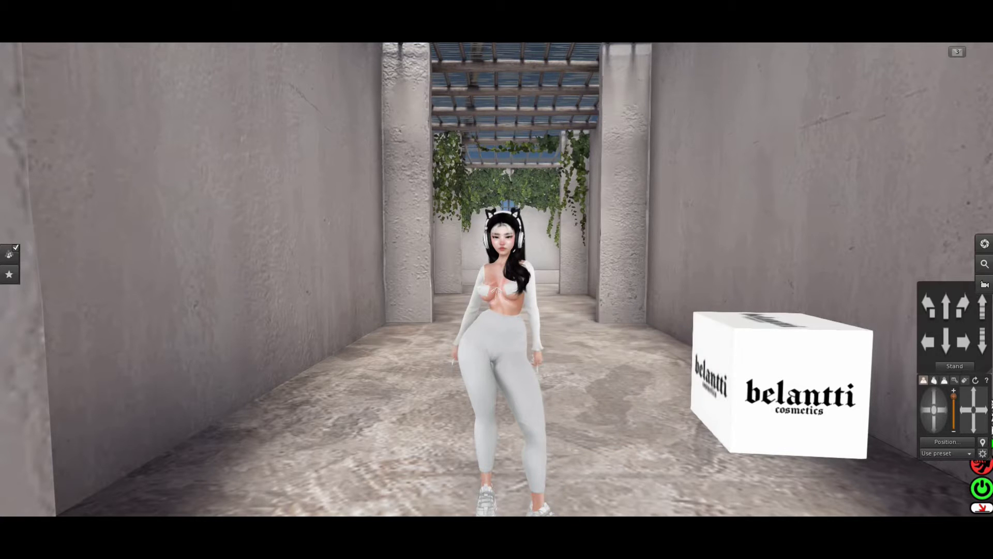
{"action": "key", "text": "ctrl+i"}
{"action": "left_click", "coordinate": [284, 143]}
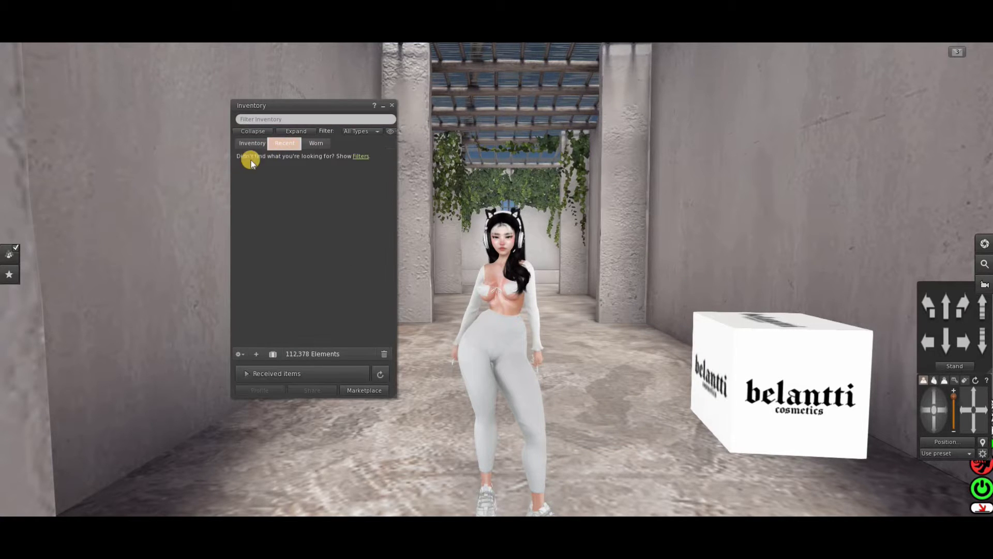
{"action": "left_click", "coordinate": [240, 162]}
{"action": "right_click", "coordinate": [280, 175]}
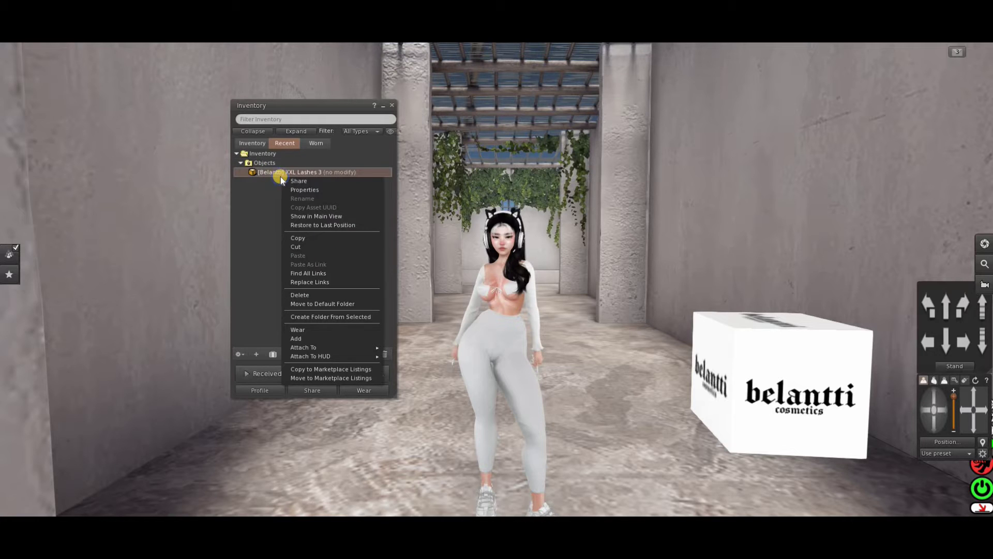
{"action": "mouse_move", "coordinate": [352, 356]}
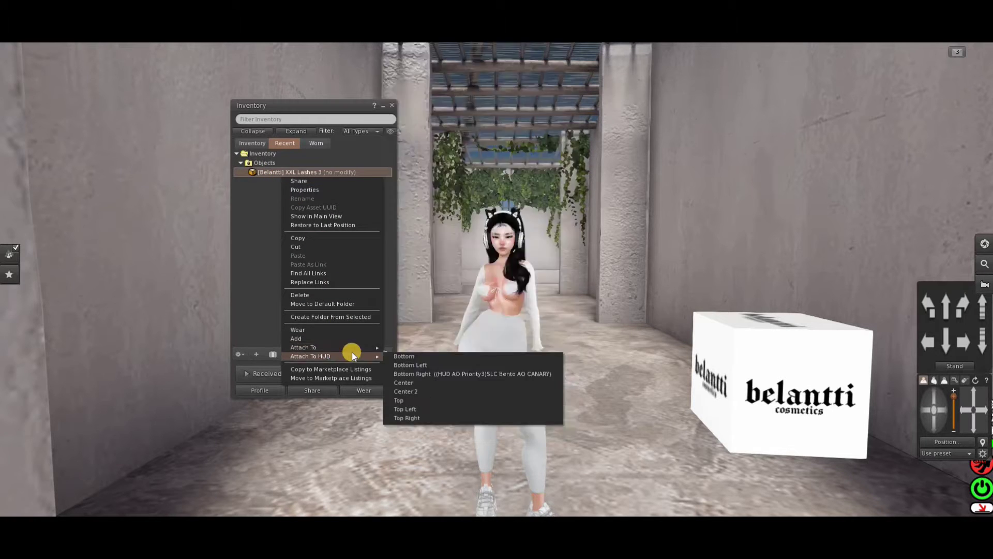
{"action": "left_click", "coordinate": [441, 391]}
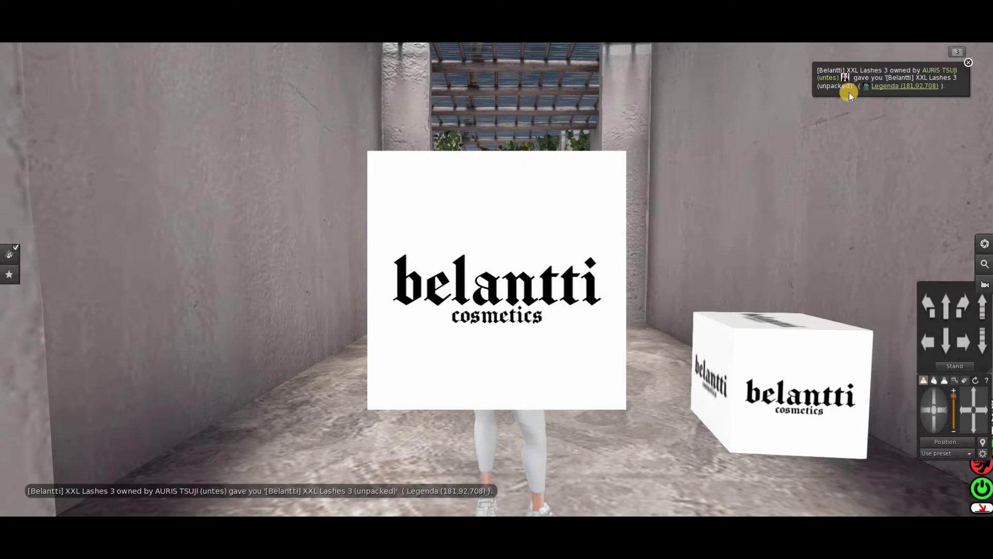
Stretch the HUD square smaller, move it slightly left, then detach it.
{"action": "right_click", "coordinate": [495, 256]}
{"action": "left_click", "coordinate": [516, 276]}
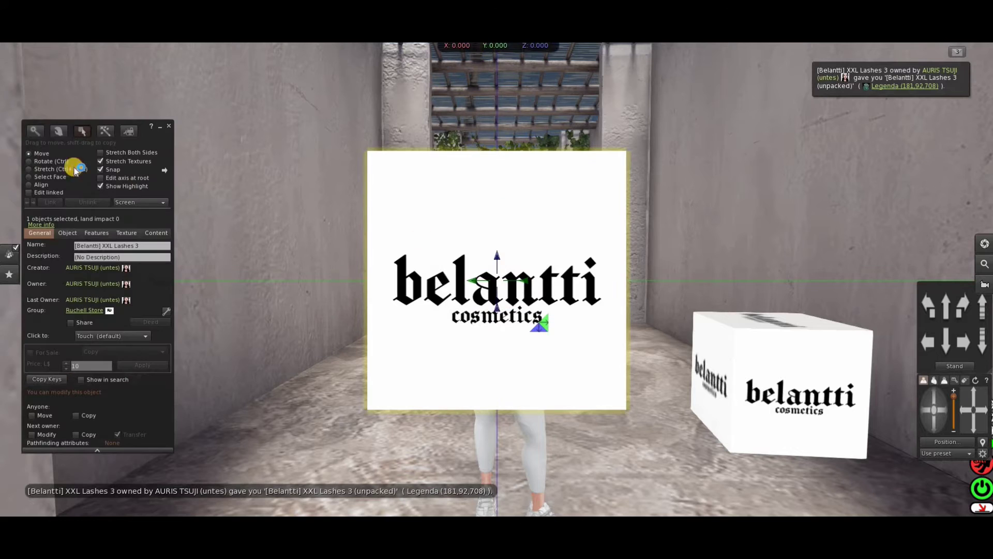
{"action": "left_click", "coordinate": [32, 171]}
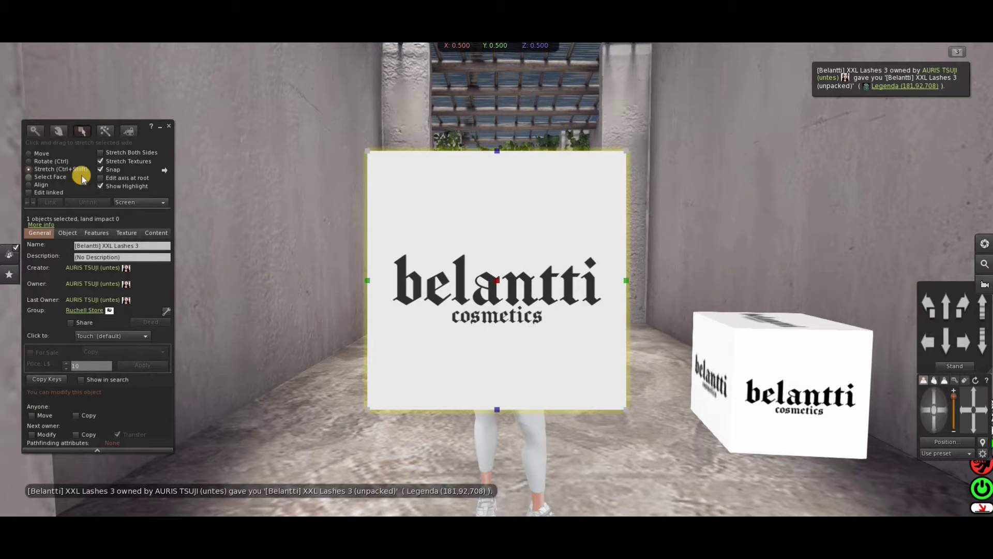
{"action": "left_click_drag", "start_coordinate": [373, 155], "coordinate": [274, 207]}
{"action": "left_click", "coordinate": [29, 153]}
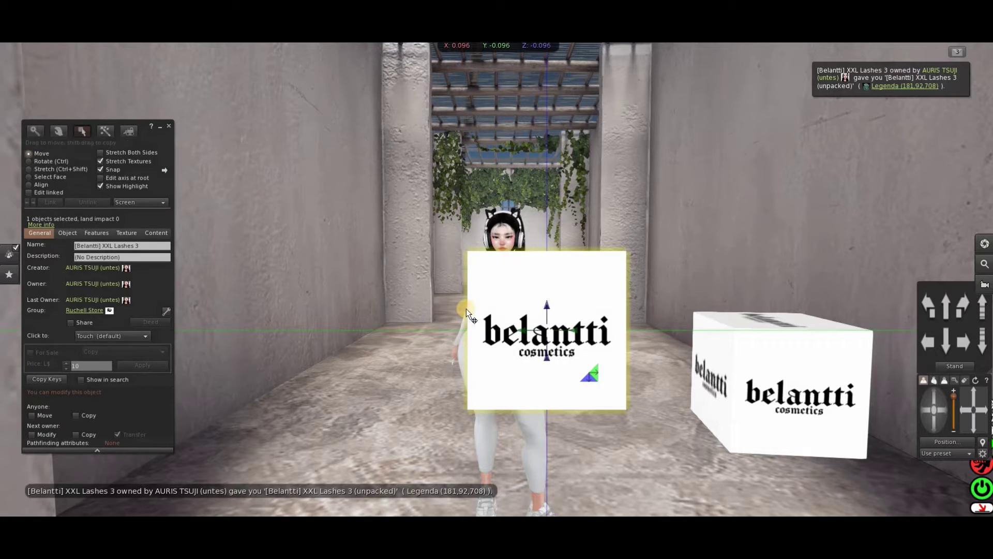
{"action": "left_click_drag", "start_coordinate": [571, 332], "coordinate": [515, 353]}
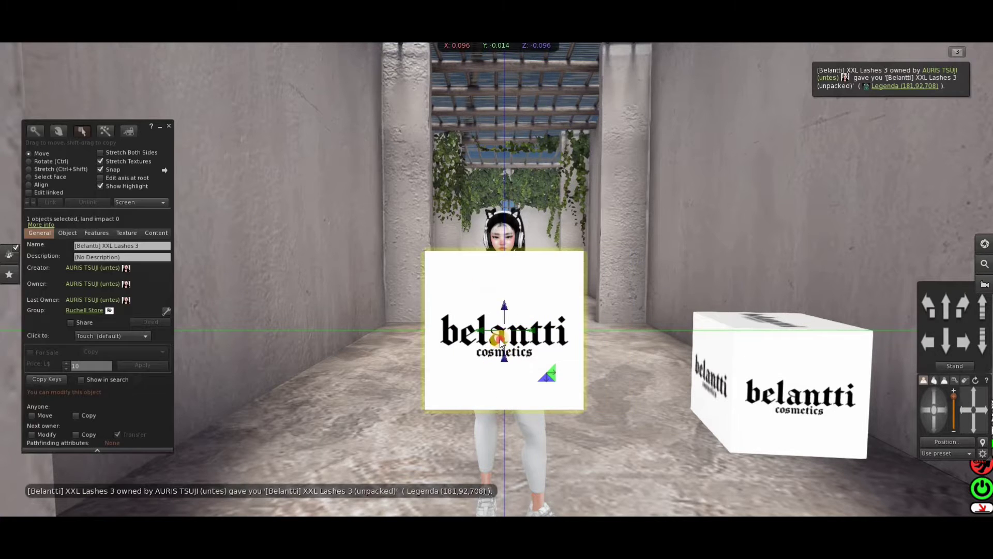
{"action": "left_click", "coordinate": [501, 335]}
{"action": "left_click", "coordinate": [168, 126]}
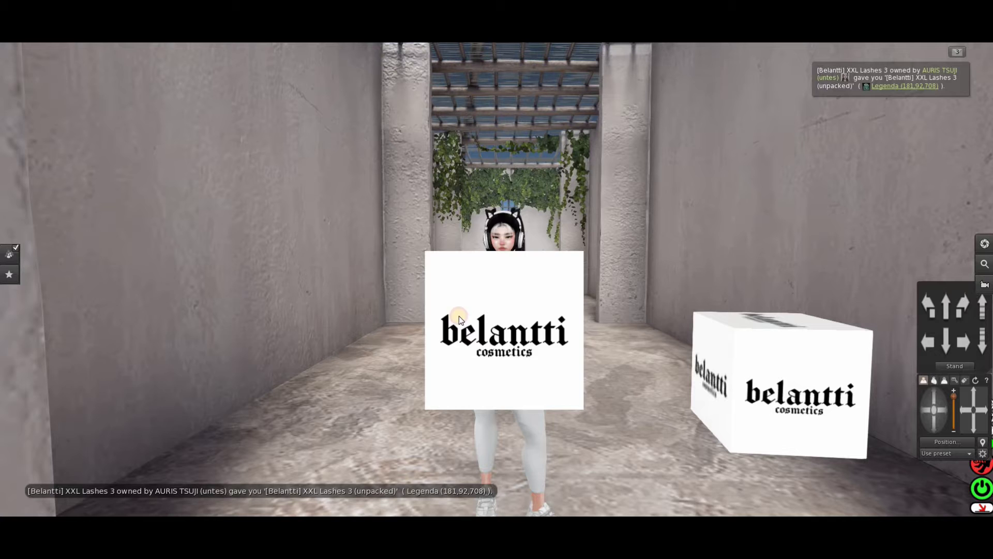
{"action": "left_click", "coordinate": [505, 323]}
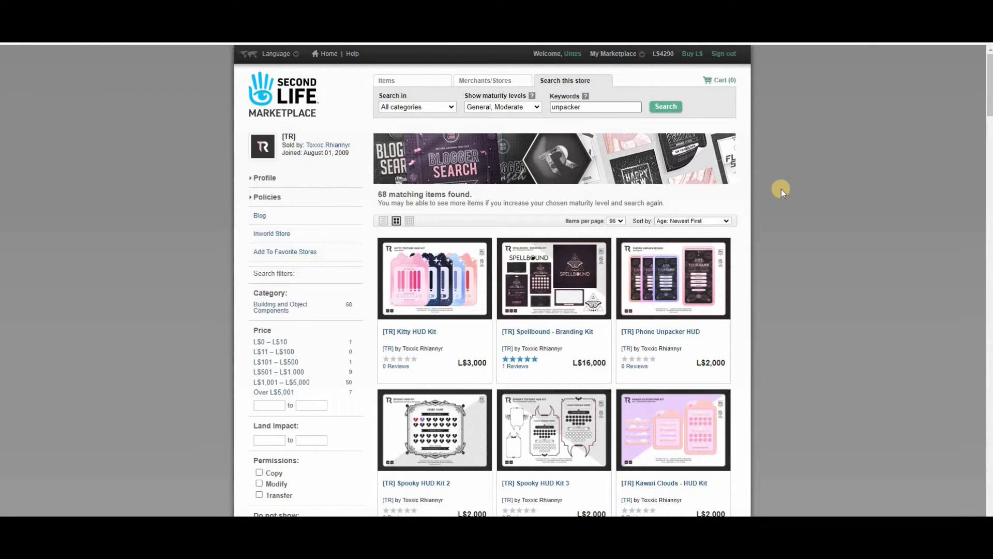
Enlarge product images for the Y2k, Paper Package, Square Body Size, Bubble Mailer and Basic HUD Kit 2 kits.
{"action": "scroll", "coordinate": [795, 237], "scroll_direction": "down", "scroll_amount": 1}
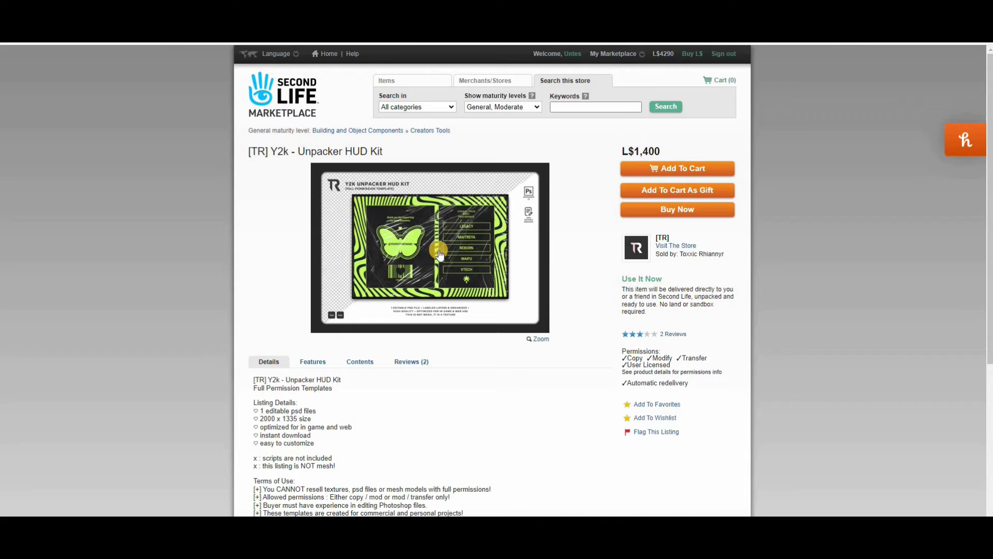
{"action": "left_click", "coordinate": [438, 221]}
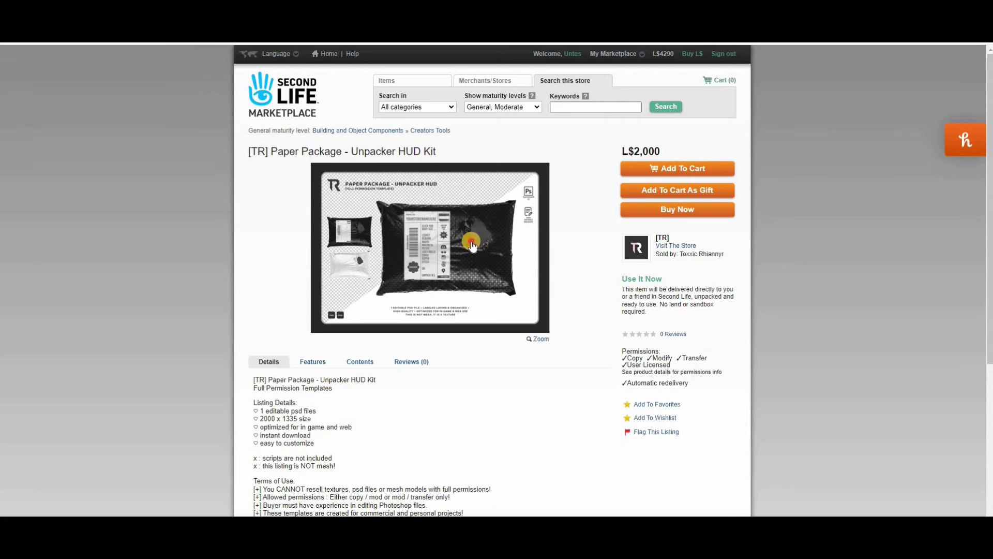
{"action": "left_click", "coordinate": [486, 235]}
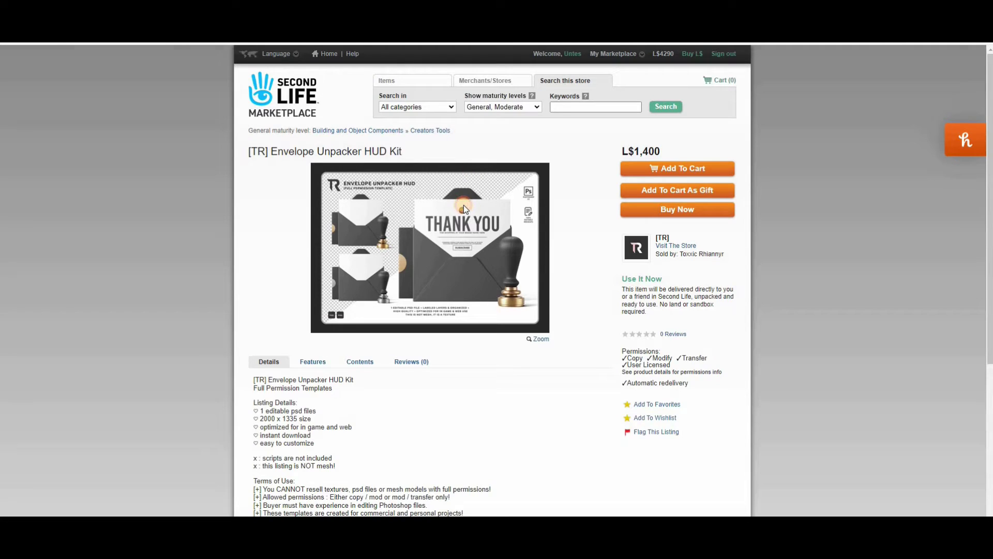
{"action": "left_click", "coordinate": [464, 206]}
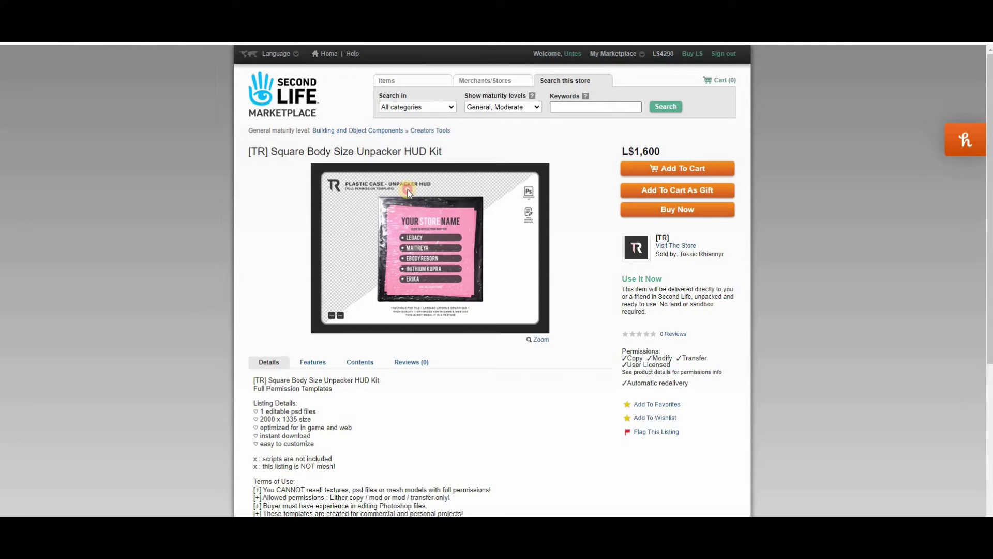
{"action": "left_click", "coordinate": [408, 190]}
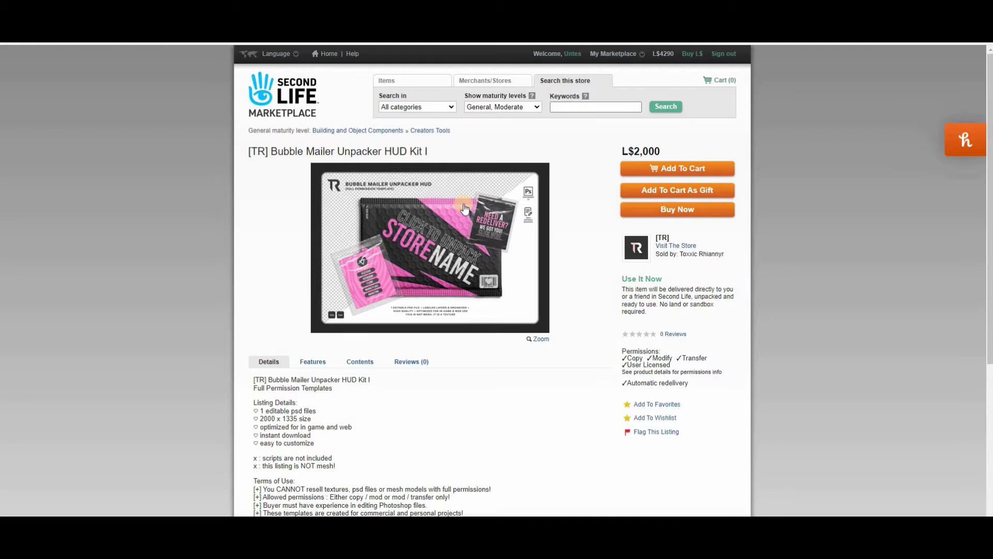
{"action": "left_click", "coordinate": [463, 203]}
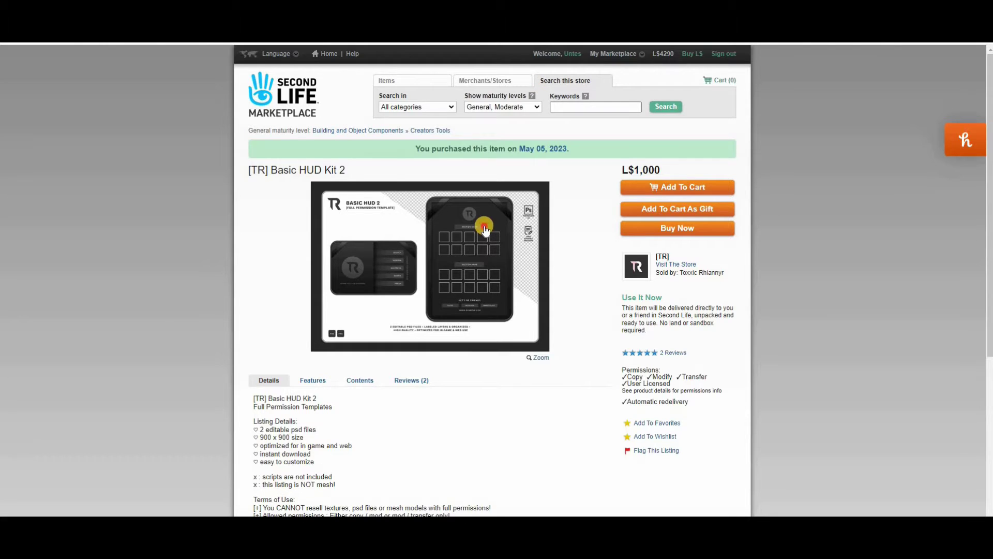
{"action": "left_click", "coordinate": [418, 252]}
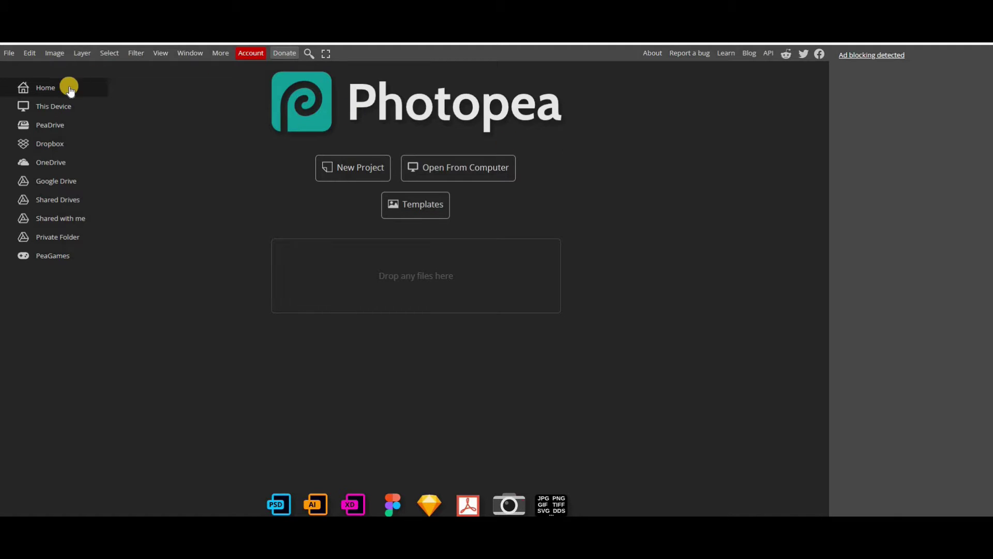
Open basic-hud-unpacker-2.psd from the Basic HUD 2 folder on the computer.
{"action": "left_click", "coordinate": [451, 168]}
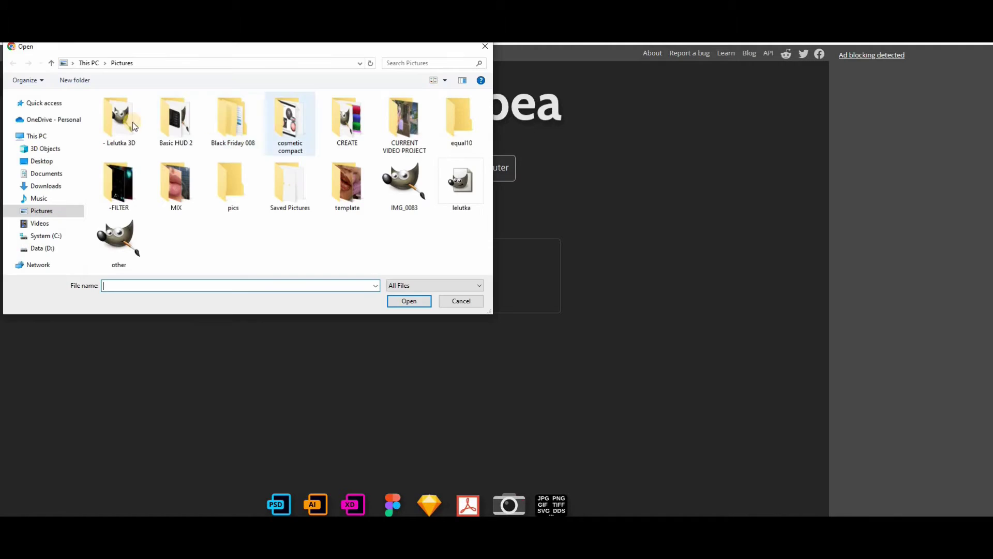
{"action": "double_click", "coordinate": [189, 134]}
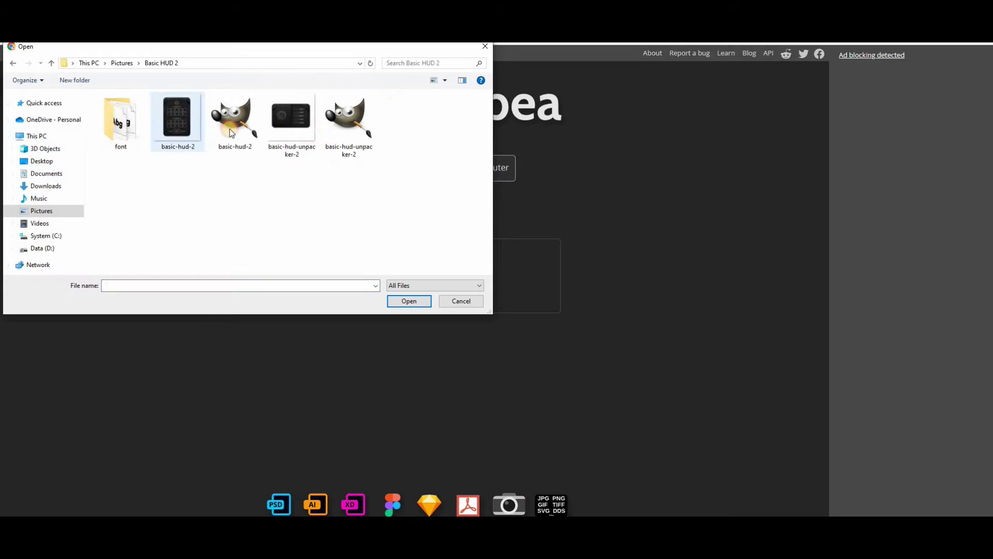
{"action": "left_click", "coordinate": [280, 131]}
{"action": "left_click", "coordinate": [343, 137]}
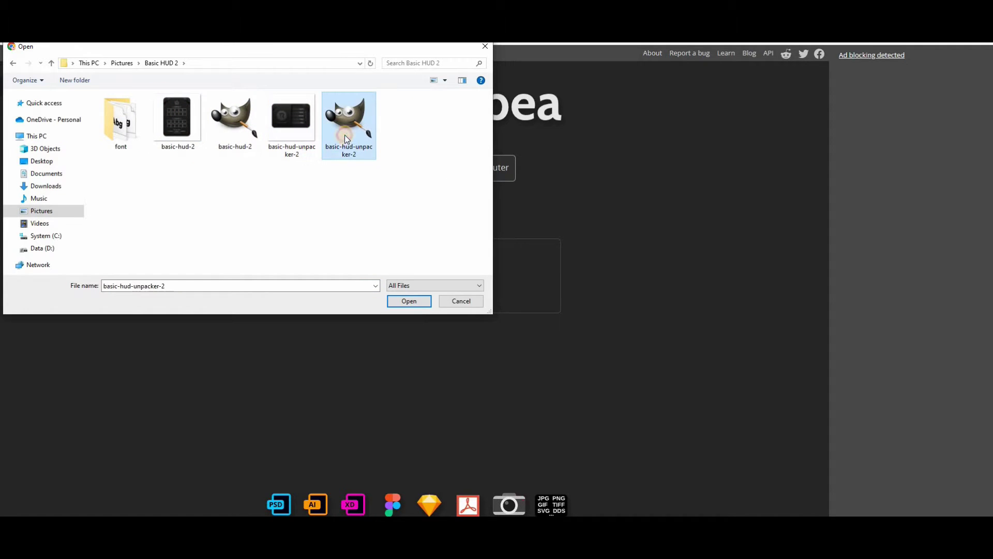
{"action": "left_click", "coordinate": [406, 302]}
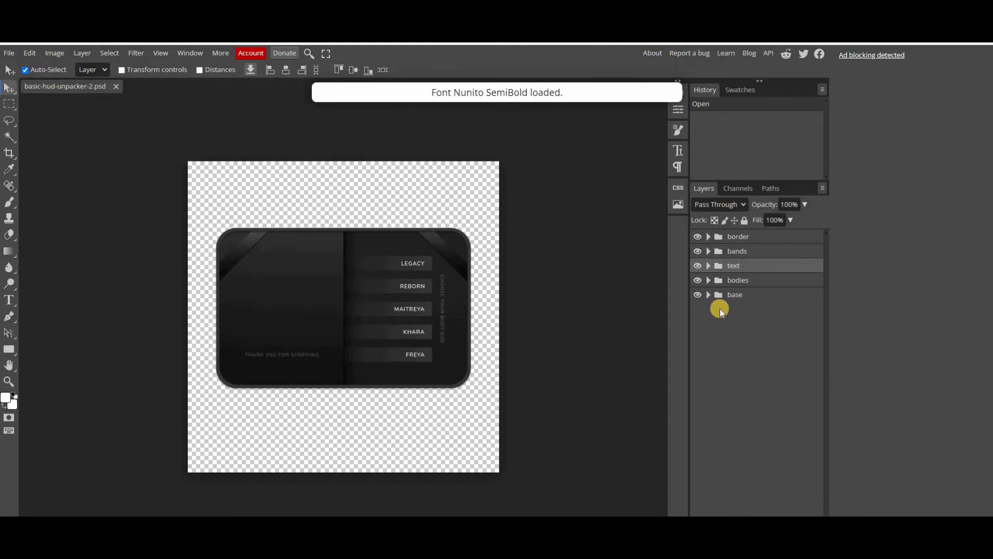
Inspect the base layer group by toggling its rectangle layers' visibility.
{"action": "left_click", "coordinate": [708, 295]}
{"action": "left_click", "coordinate": [698, 378]}
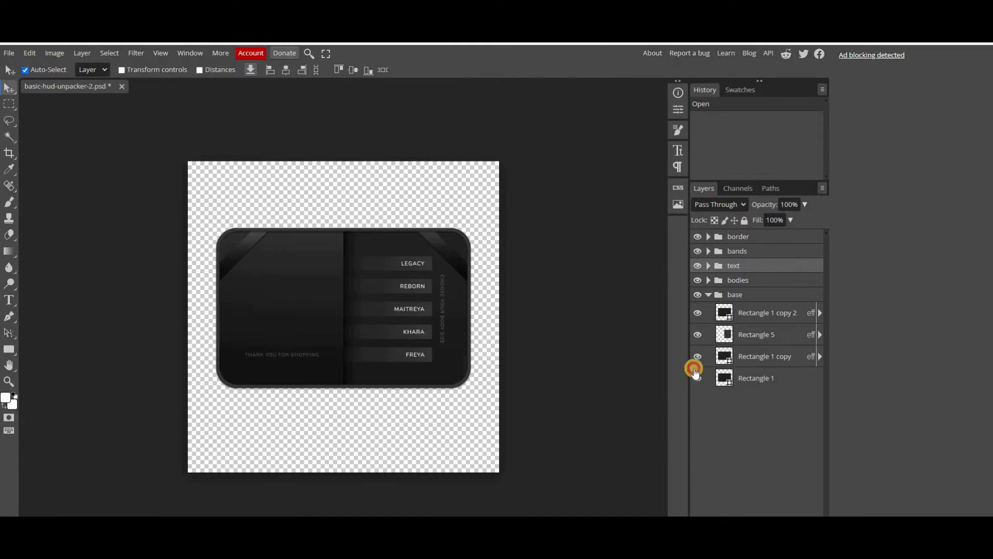
{"action": "left_click", "coordinate": [698, 334]}
{"action": "left_click", "coordinate": [698, 334]}
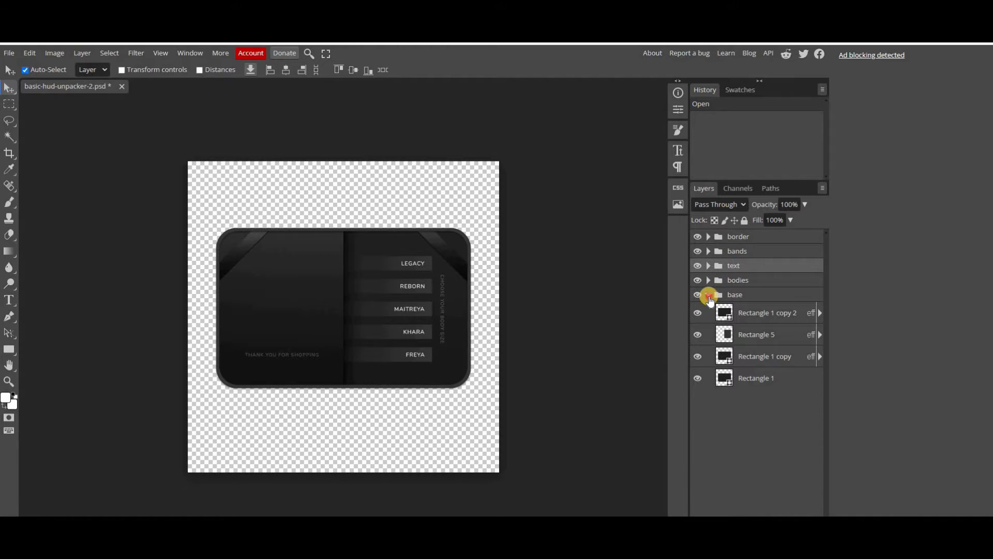
{"action": "left_click", "coordinate": [709, 296]}
Hide body 5 (FREYA) and body 4 (KHARA) in the bodies group, then expand body 1.
{"action": "left_click", "coordinate": [708, 280]}
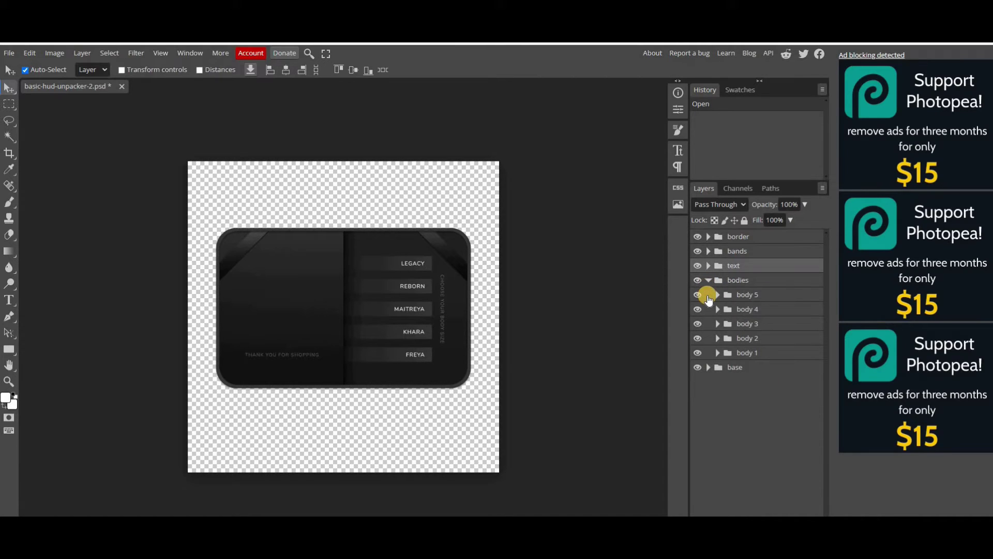
{"action": "left_click", "coordinate": [699, 295]}
{"action": "left_click", "coordinate": [698, 294]}
{"action": "left_click", "coordinate": [699, 295]}
{"action": "left_click", "coordinate": [699, 295]}
{"action": "left_click", "coordinate": [696, 347]}
{"action": "left_click", "coordinate": [698, 351]}
{"action": "left_click", "coordinate": [697, 295]}
{"action": "left_click", "coordinate": [697, 296]}
{"action": "left_click", "coordinate": [695, 309]}
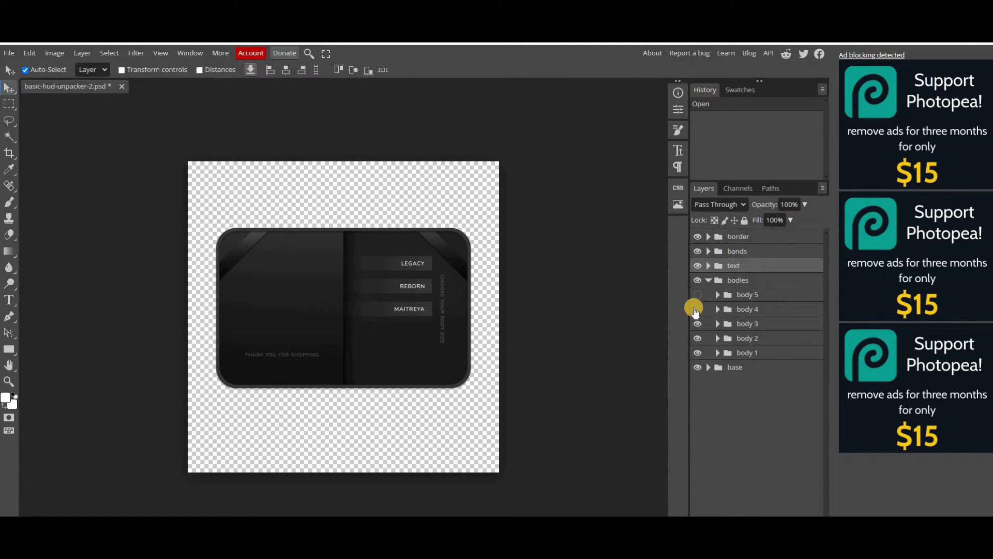
{"action": "left_click", "coordinate": [717, 353]}
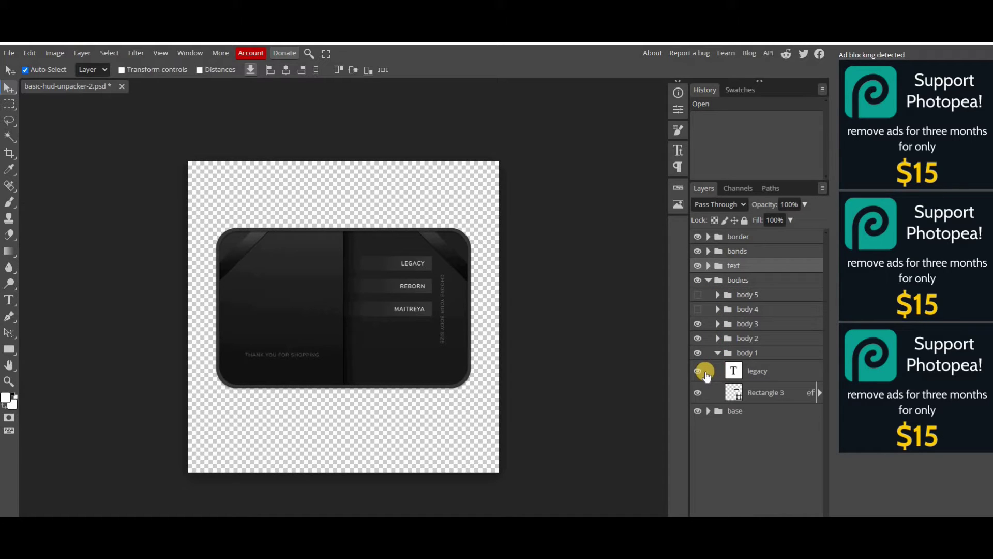
Retype the LEGACY label as MARKETPLACE and centre it on its button.
{"action": "left_click", "coordinate": [697, 370]}
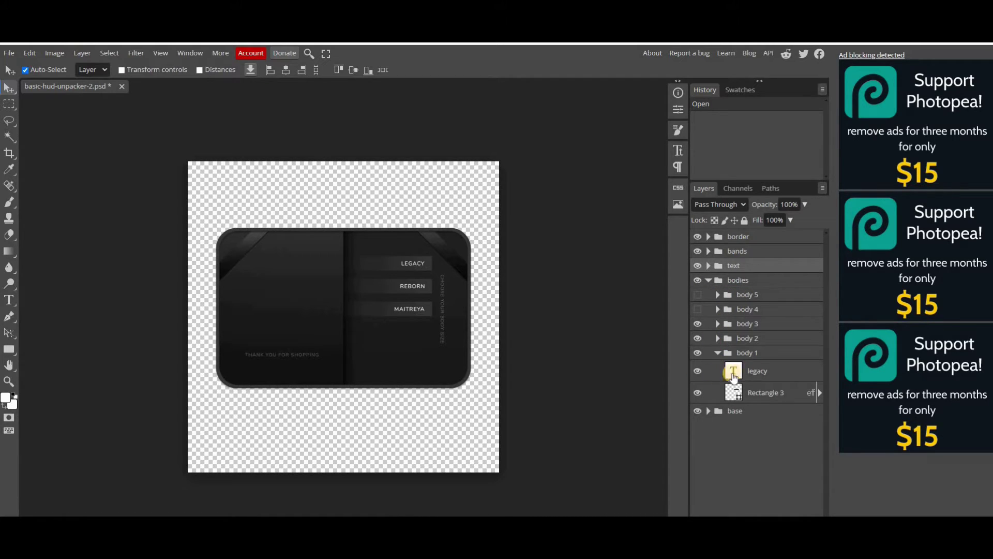
{"action": "left_click", "coordinate": [734, 371]}
{"action": "double_click", "coordinate": [734, 371]}
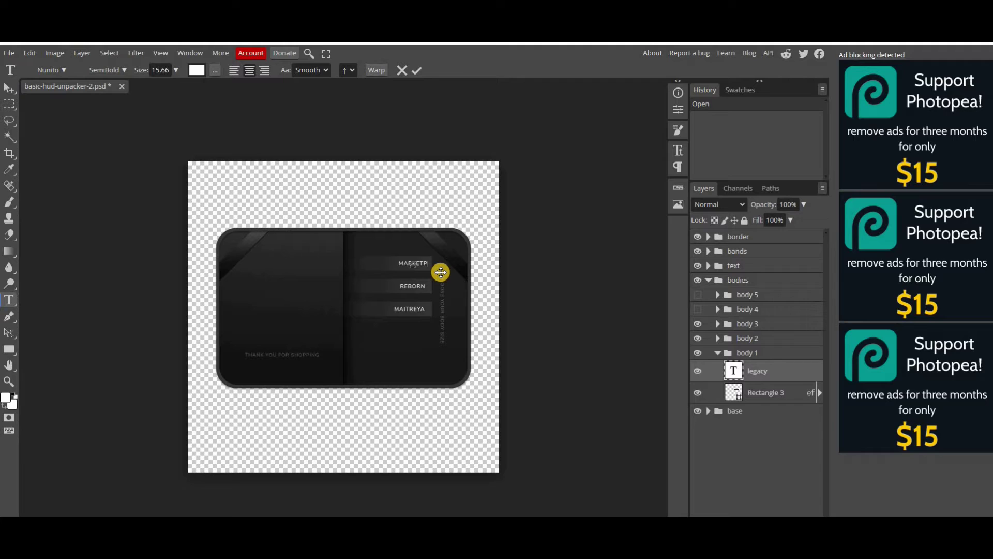
{"action": "type", "text": "MARKETPLAC"}
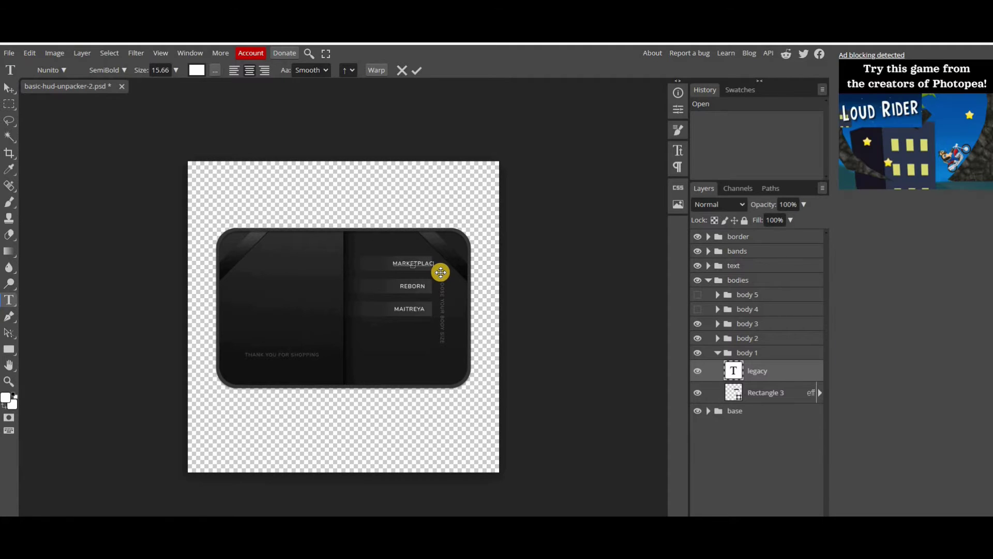
{"action": "type", "text": "E"}
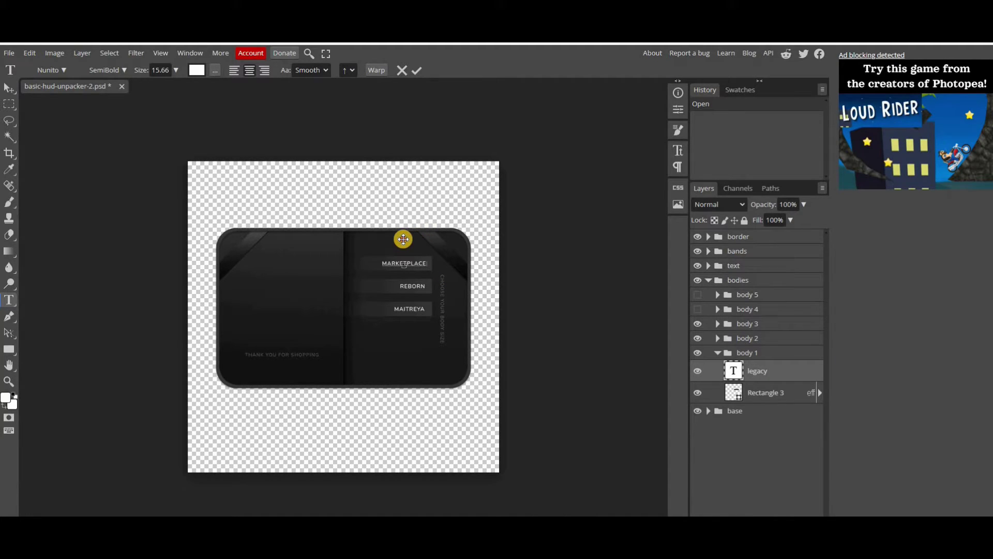
{"action": "left_click_drag", "start_coordinate": [404, 239], "coordinate": [408, 238]}
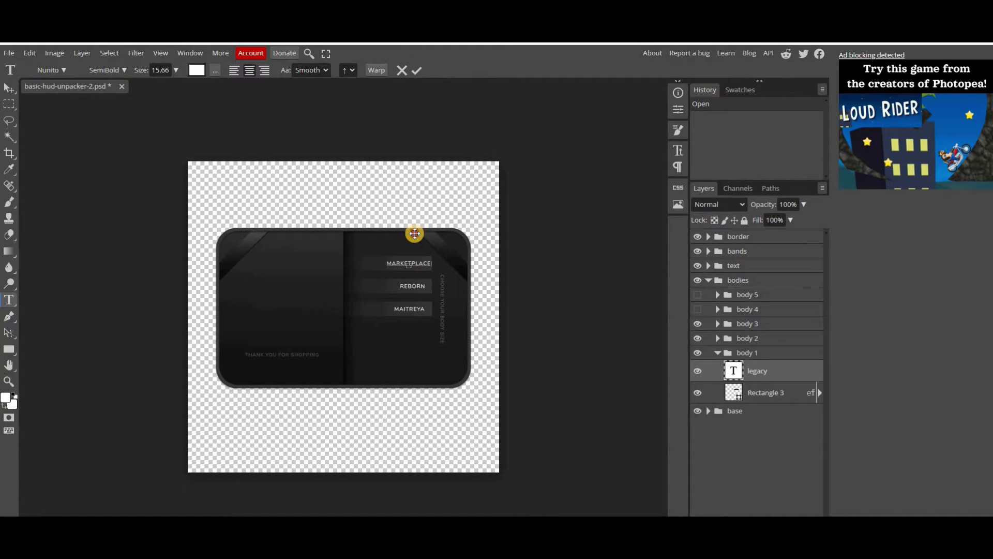
{"action": "left_click_drag", "start_coordinate": [414, 233], "coordinate": [410, 231]}
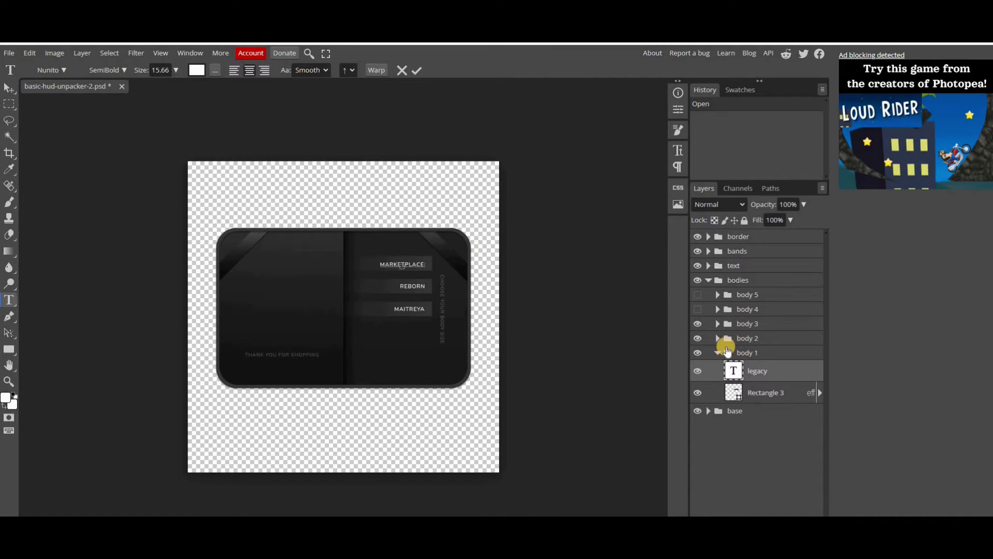
{"action": "left_click", "coordinate": [742, 375]}
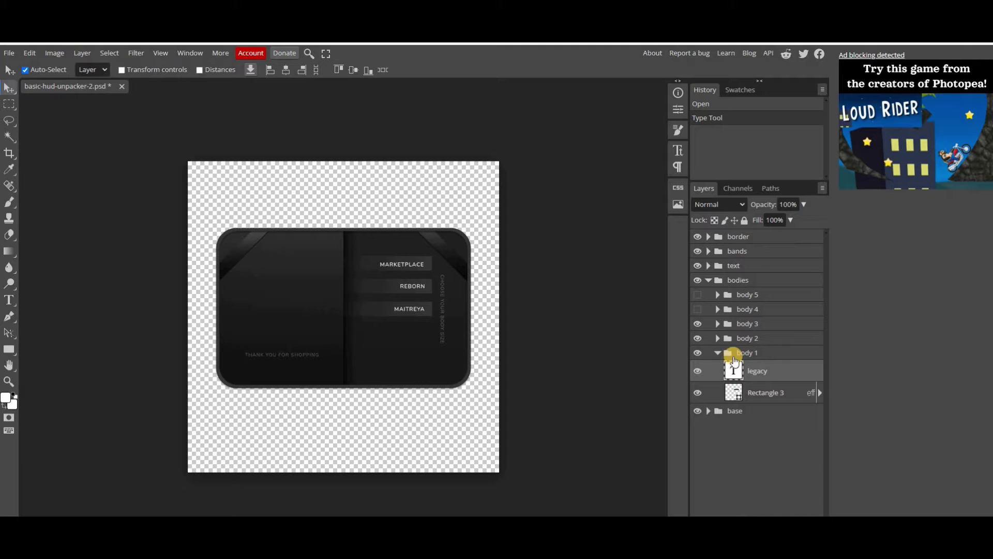
Change the REBORN label in body 2 to FLICKR.
{"action": "left_click", "coordinate": [717, 339]}
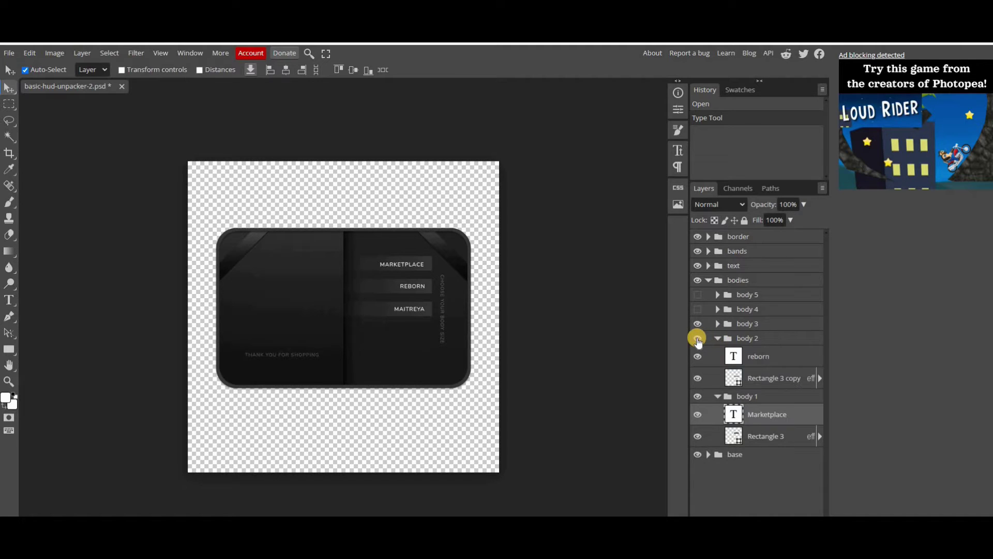
{"action": "left_click", "coordinate": [696, 356]}
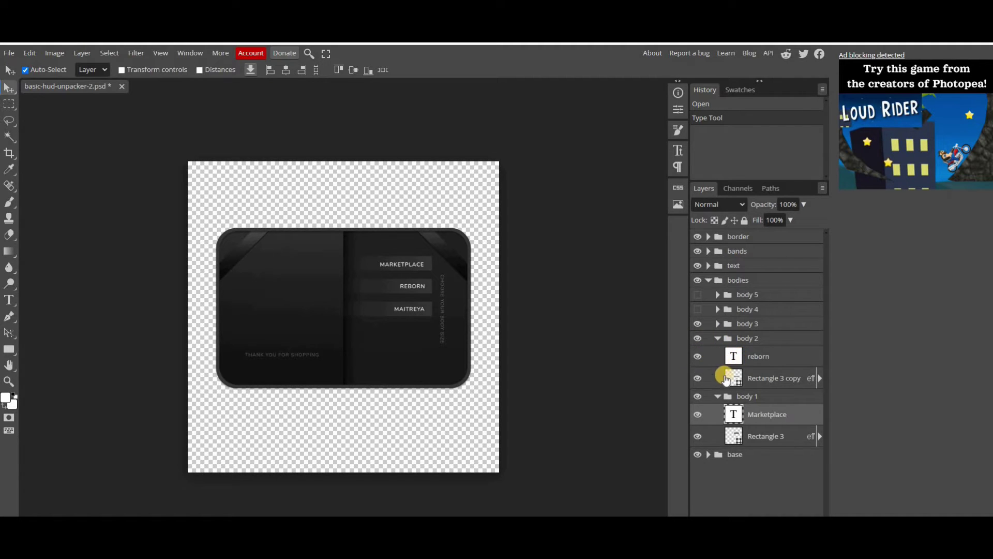
{"action": "left_click", "coordinate": [736, 354]}
{"action": "double_click", "coordinate": [736, 354]}
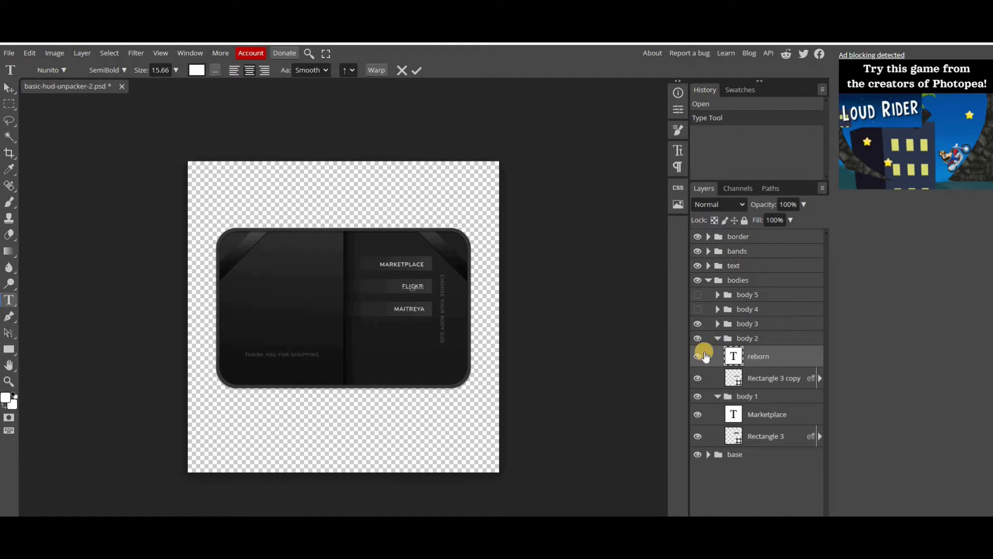
{"action": "left_click", "coordinate": [698, 338]}
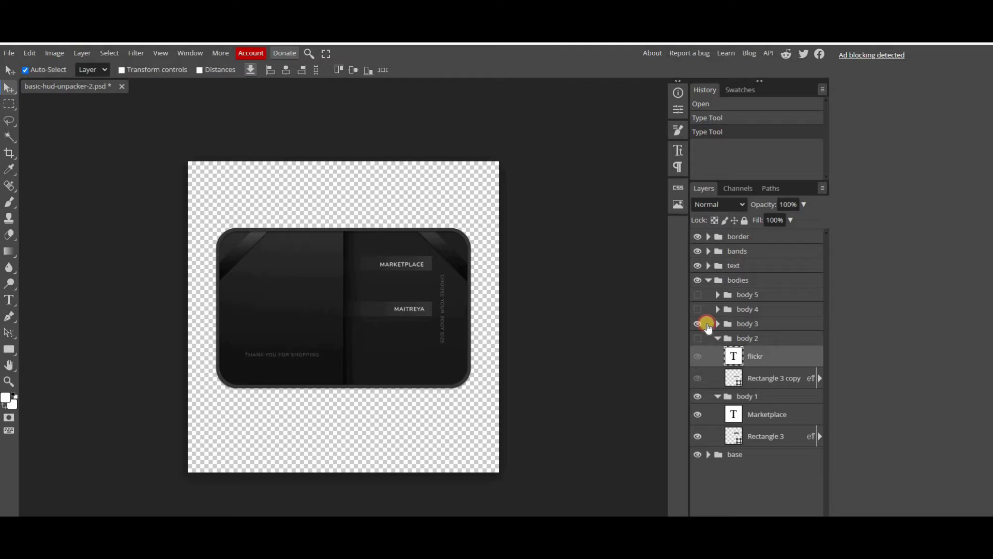
{"action": "left_click", "coordinate": [719, 338]}
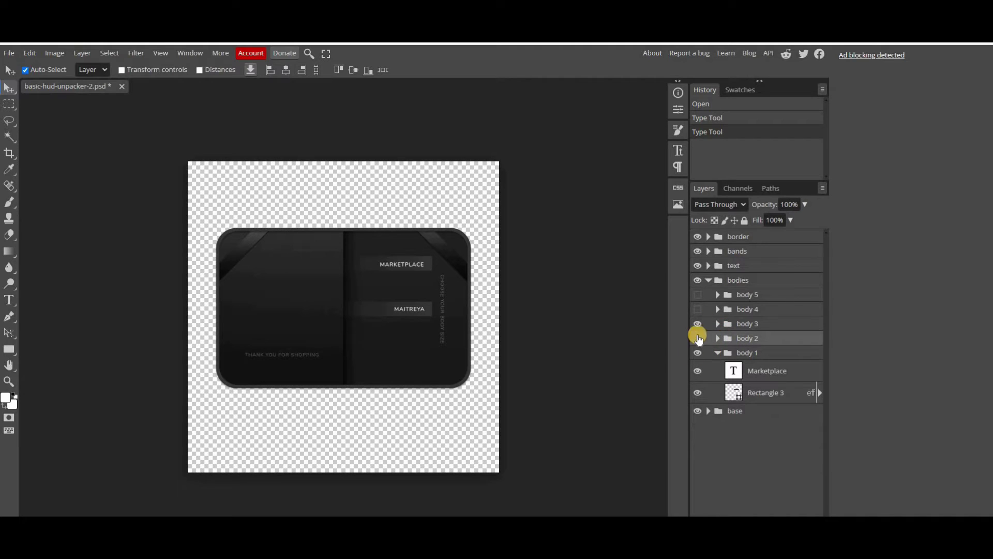
Show body 3's MAITREYA label and start retyping it as MAINSTORE.
{"action": "left_click", "coordinate": [717, 324]}
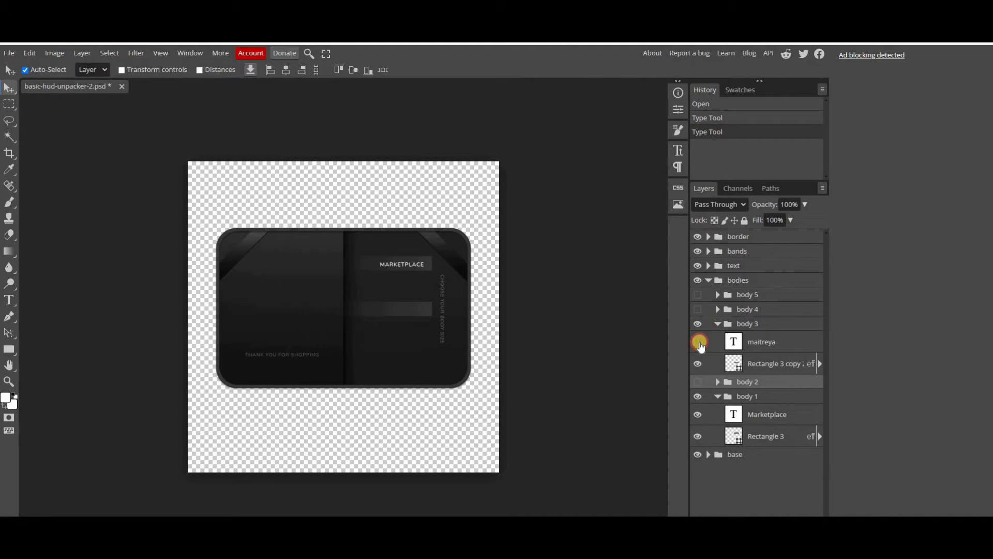
{"action": "left_click", "coordinate": [699, 342]}
{"action": "left_click", "coordinate": [697, 380]}
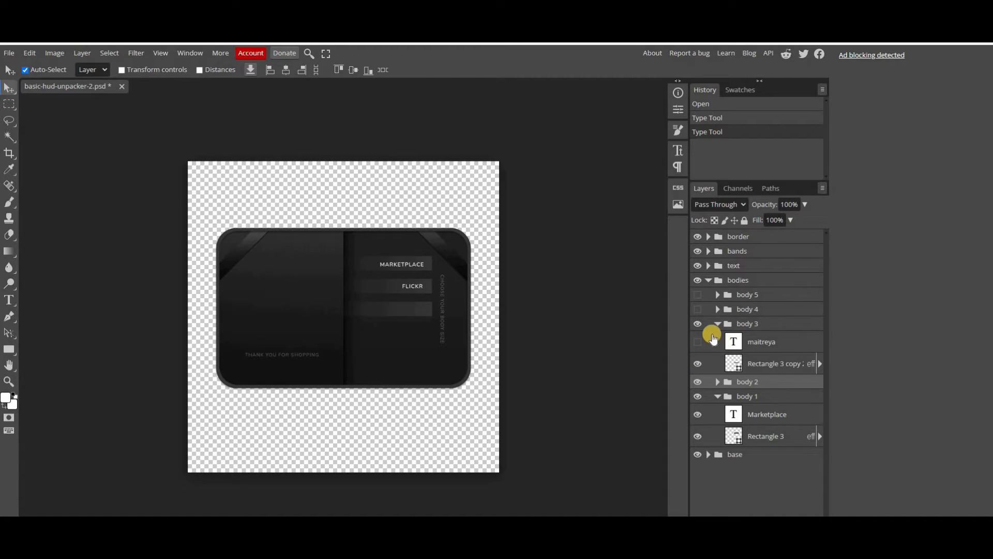
{"action": "left_click", "coordinate": [698, 341]}
{"action": "left_click", "coordinate": [733, 342]}
{"action": "double_click", "coordinate": [731, 343]}
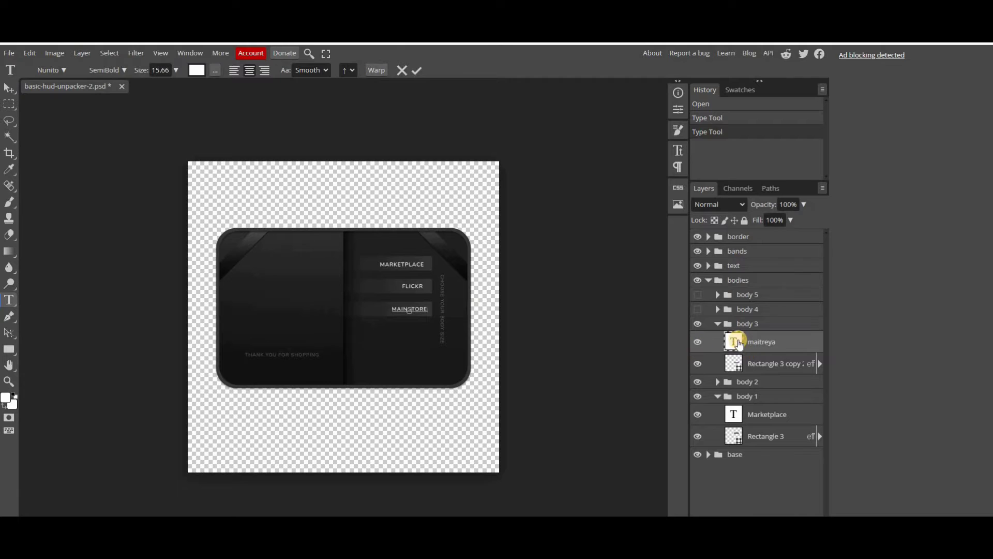
Order labels MARKETPLACE, MAINSTORE, FLICKR, moving the flickr layer into body 3 and centring each.
{"action": "key", "text": "Escape"}
{"action": "left_click_drag", "start_coordinate": [406, 287], "coordinate": [407, 343]}
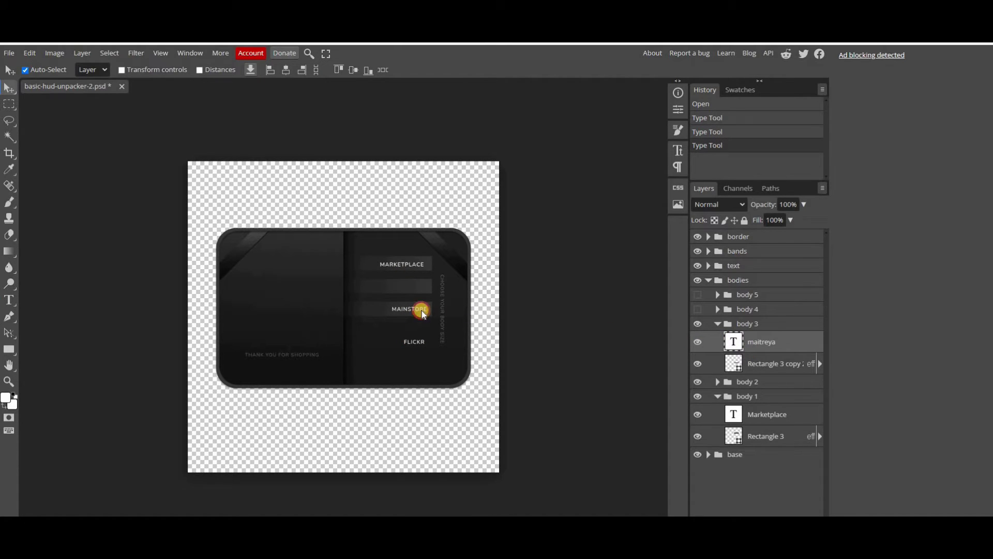
{"action": "left_click_drag", "start_coordinate": [423, 287], "coordinate": [417, 282]}
{"action": "mouse_move", "coordinate": [411, 342]}
{"action": "left_mouse_down"}
{"action": "mouse_move", "coordinate": [405, 313]}
{"action": "mouse_move", "coordinate": [409, 336]}
{"action": "left_mouse_up"}
{"action": "left_click_drag", "start_coordinate": [750, 399], "coordinate": [740, 339]}
{"action": "left_click_drag", "start_coordinate": [410, 332], "coordinate": [416, 312]}
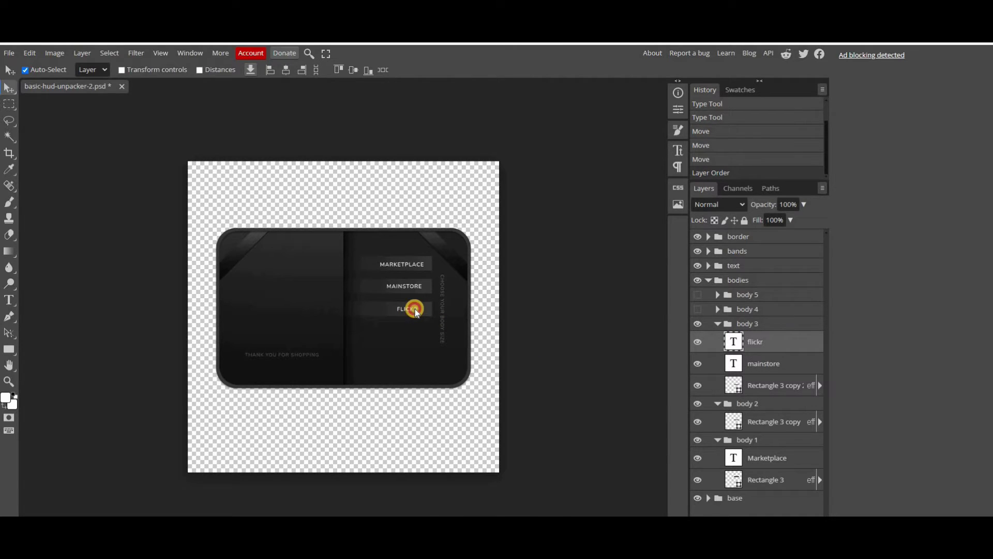
{"action": "left_click_drag", "start_coordinate": [416, 312], "coordinate": [415, 266]}
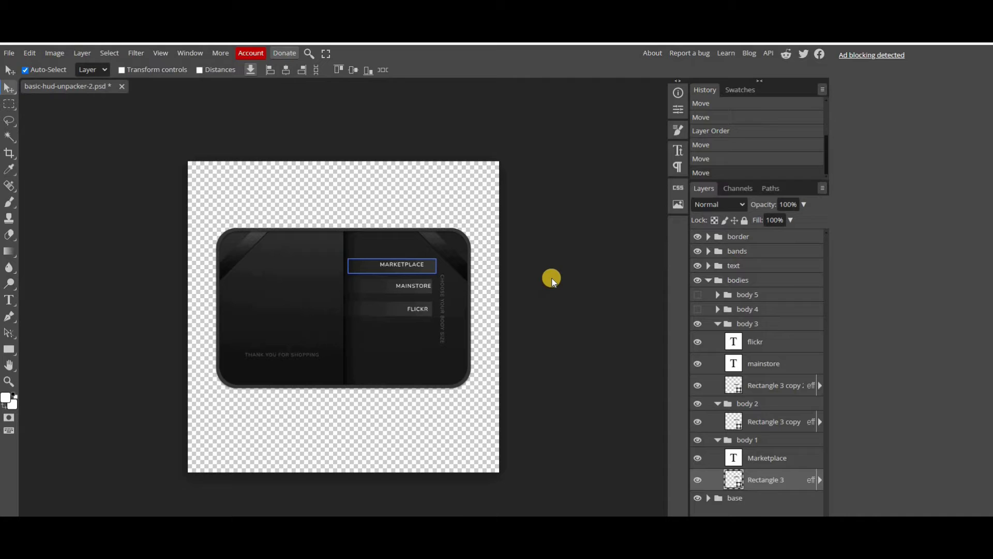
{"action": "key", "text": "ctrl+z"}
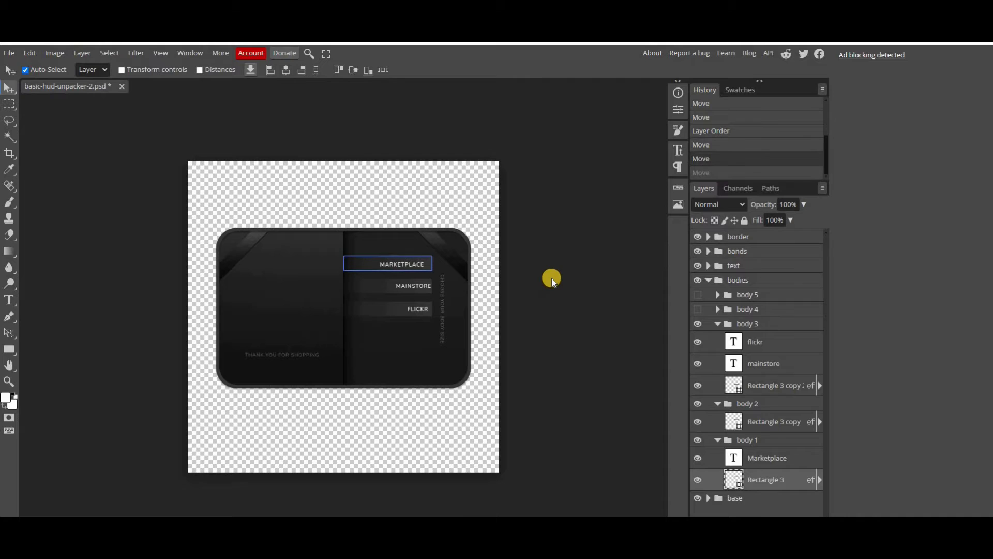
{"action": "left_click_drag", "start_coordinate": [415, 262], "coordinate": [422, 265]}
Select the MARKETPLACE and MAINSTORE labels and collapse the body groups.
{"action": "left_click", "coordinate": [422, 264]}
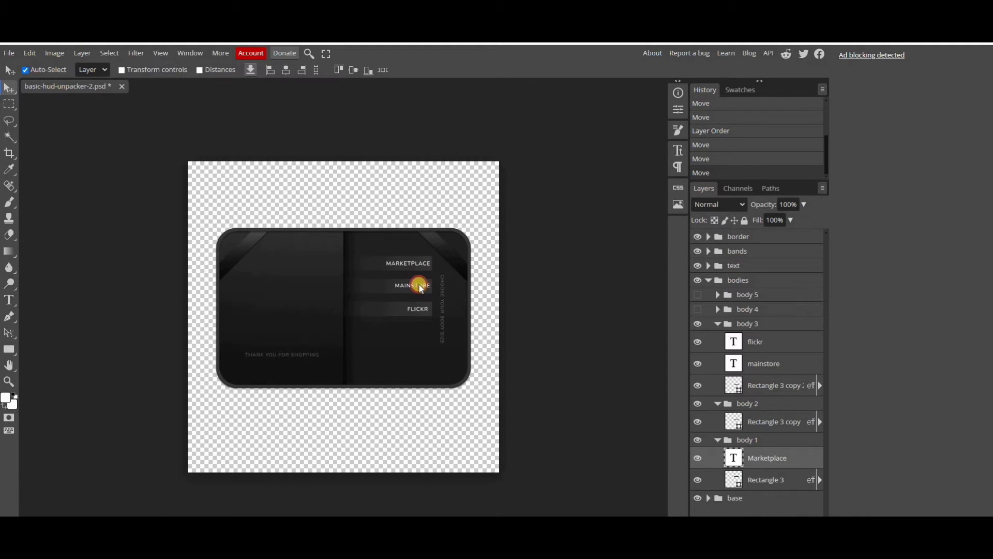
{"action": "left_click", "coordinate": [422, 287]}
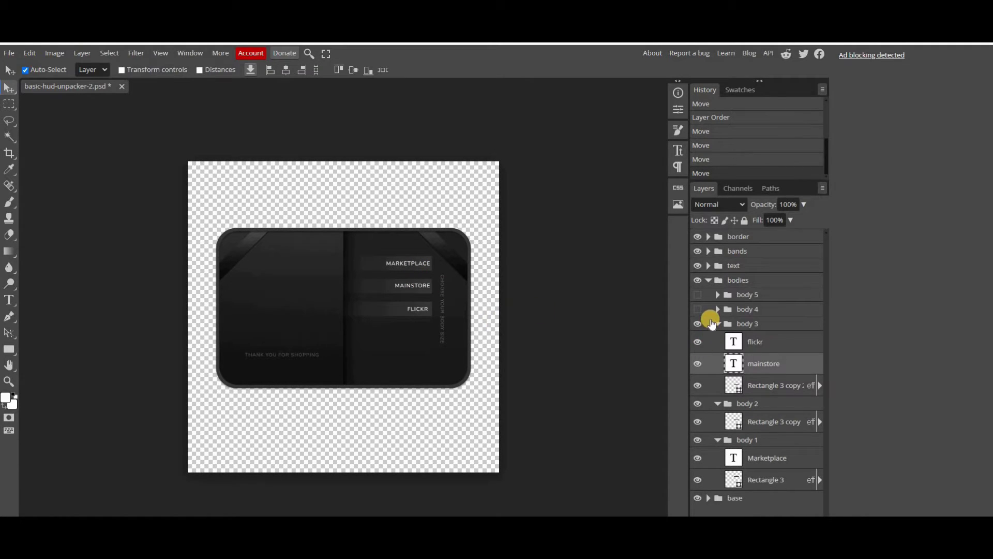
{"action": "left_click", "coordinate": [716, 324]}
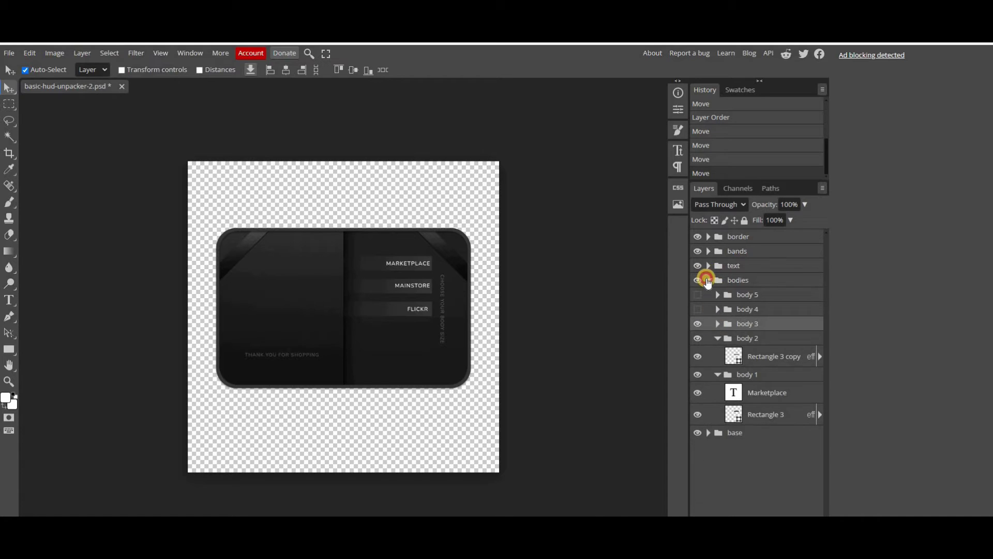
{"action": "left_click", "coordinate": [707, 280]}
Verify the THANK YOU FOR SHOPPING, Layer 2 and choose-your-body-size layers stay visible.
{"action": "left_click", "coordinate": [708, 266]}
{"action": "left_click", "coordinate": [699, 284]}
{"action": "left_click", "coordinate": [700, 283]}
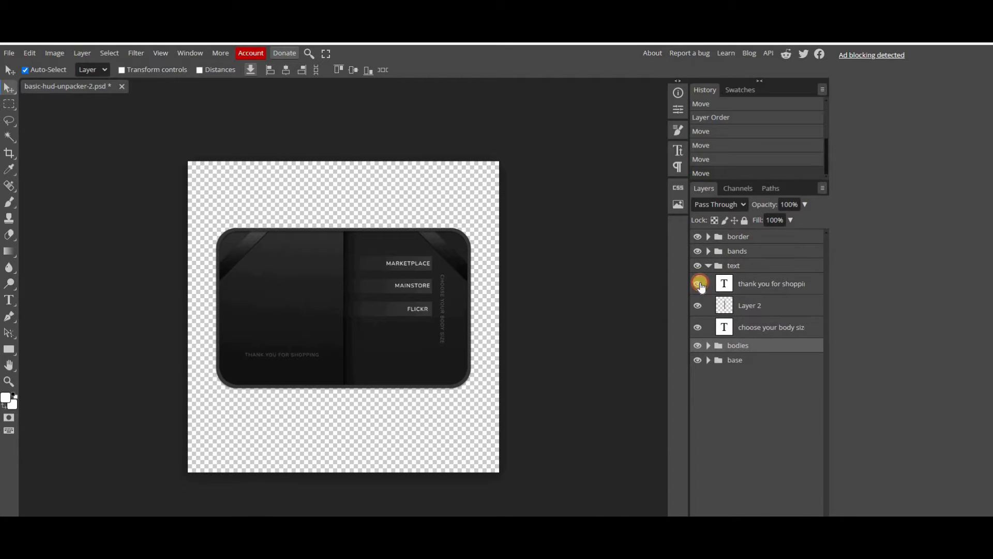
{"action": "left_click", "coordinate": [700, 284]}
{"action": "left_click", "coordinate": [699, 306]}
{"action": "left_click", "coordinate": [696, 308]}
{"action": "left_click", "coordinate": [697, 307]}
{"action": "left_click", "coordinate": [697, 327]}
{"action": "left_click", "coordinate": [698, 327]}
{"action": "left_click", "coordinate": [697, 327]}
{"action": "left_click", "coordinate": [697, 327]}
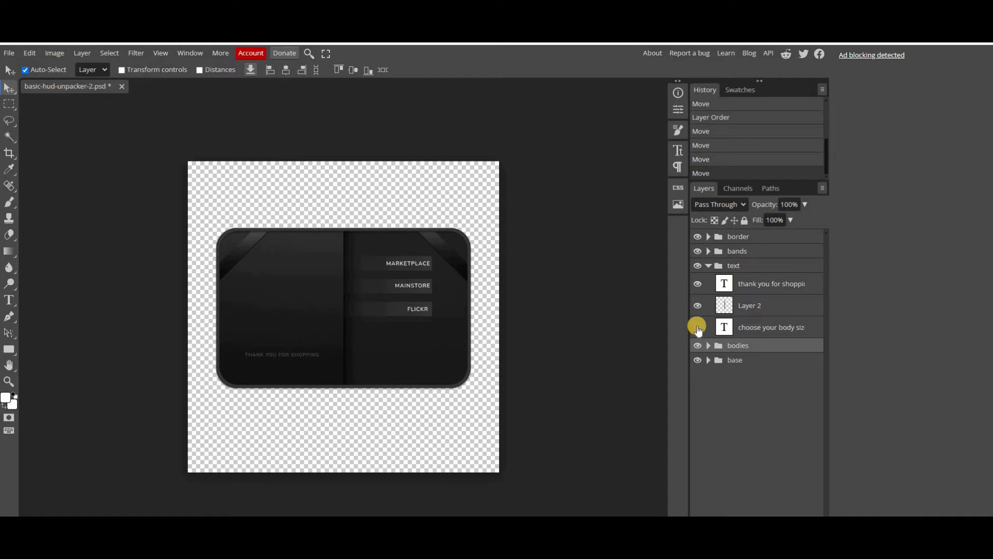
{"action": "left_click", "coordinate": [467, 233]}
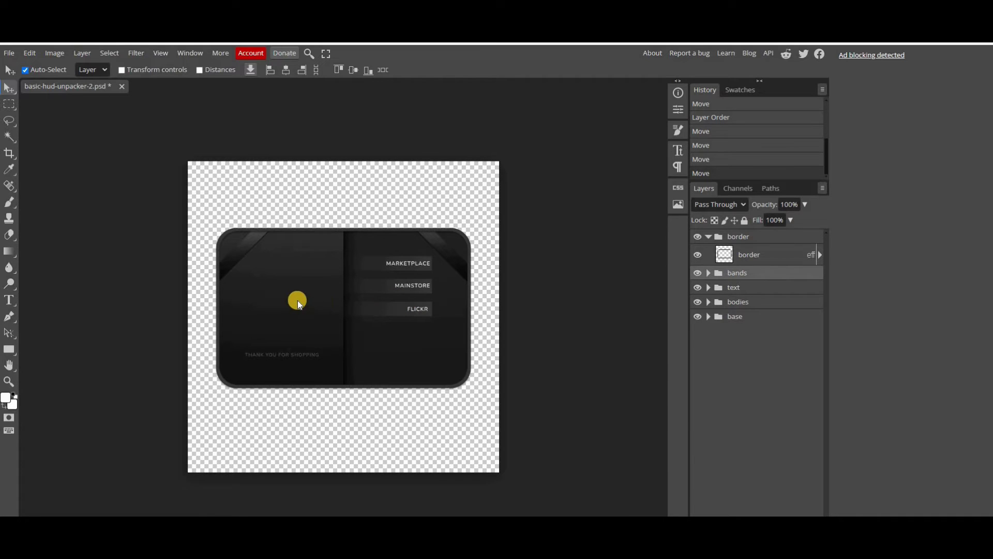
Export the design as PNG basic-hud-unpacker-2 into the Pictures folder.
{"action": "left_click", "coordinate": [7, 54]}
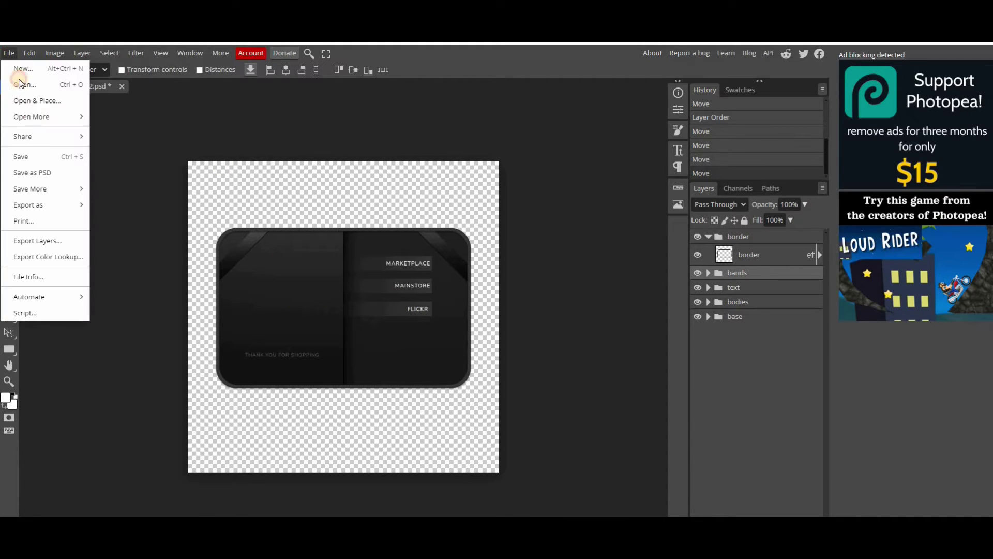
{"action": "mouse_move", "coordinate": [51, 207]}
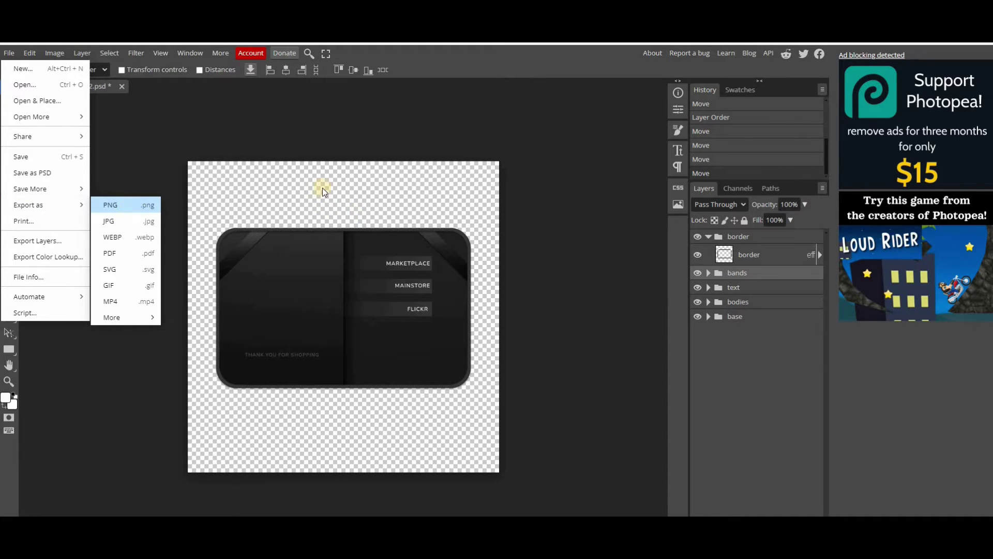
{"action": "left_click", "coordinate": [392, 291]}
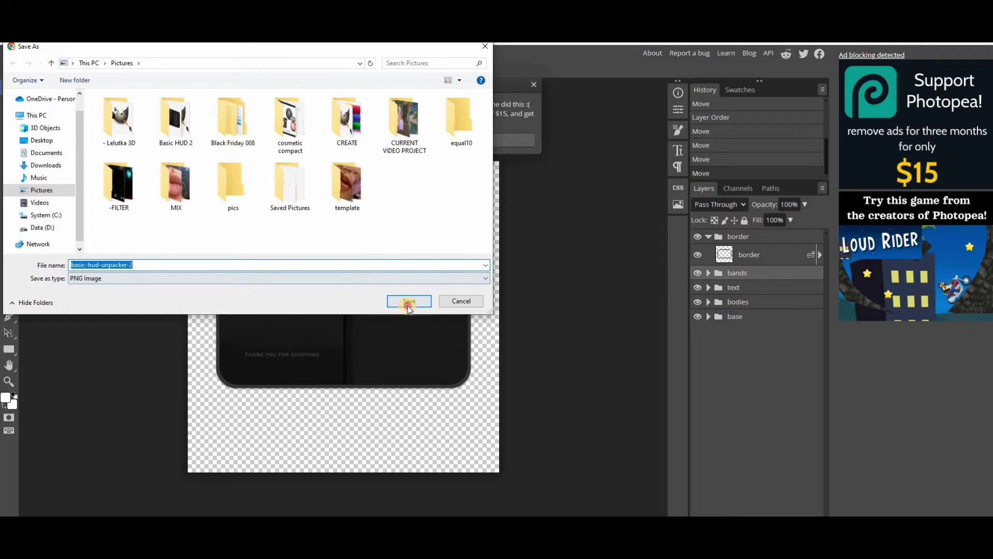
{"action": "left_click", "coordinate": [406, 301]}
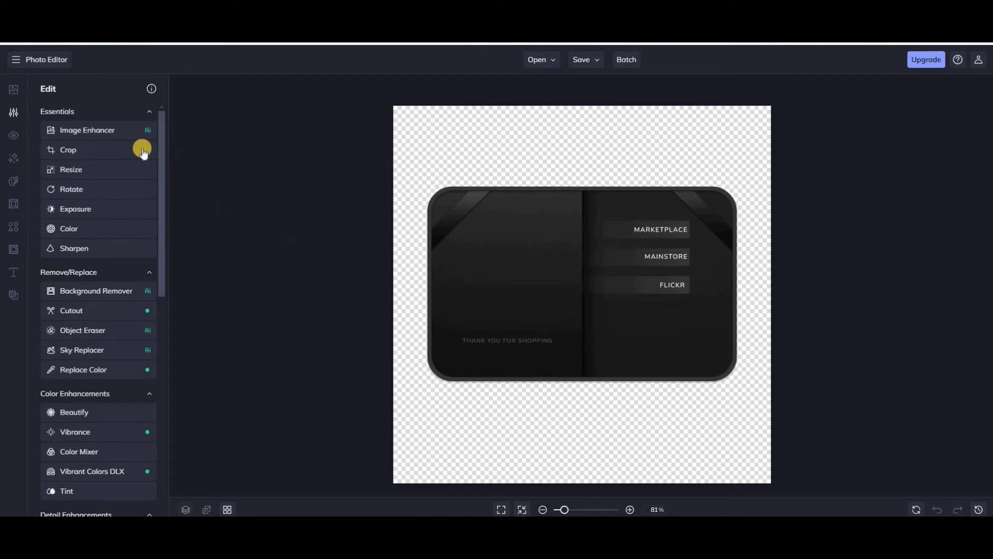
Add a 'belantti cosmetics' title to the HUD's left panel and save the image as PNG.
{"action": "left_click", "coordinate": [14, 270]}
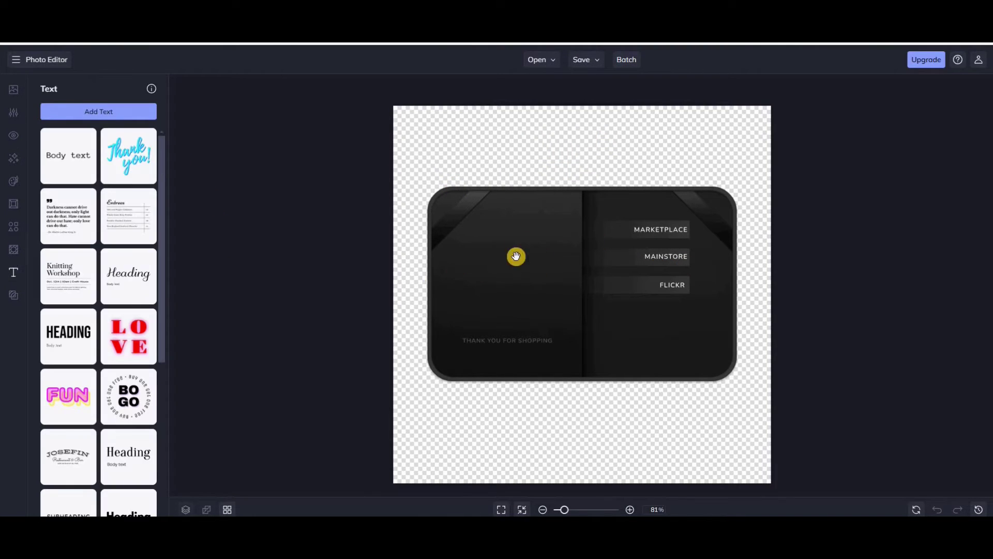
{"action": "left_click", "coordinate": [122, 112]}
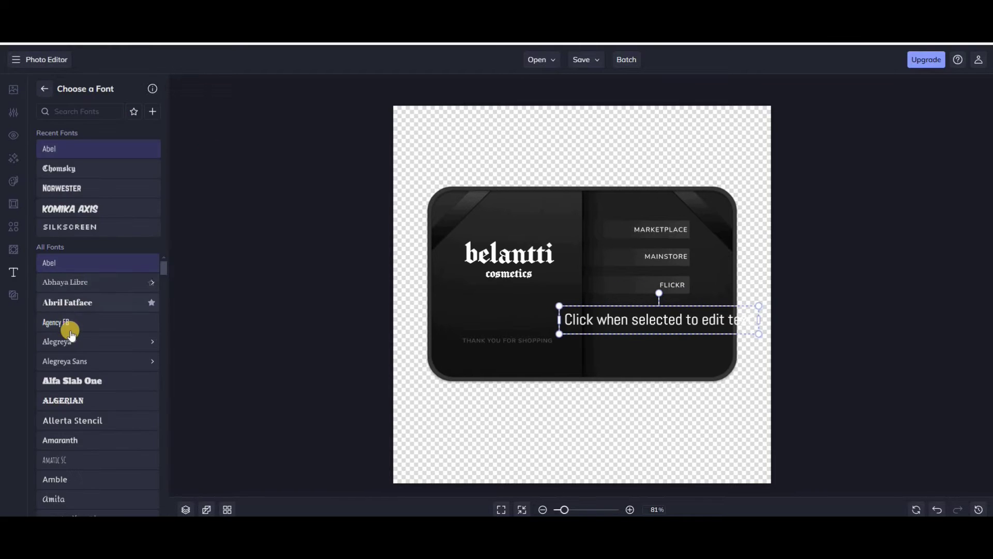
{"action": "scroll", "coordinate": [71, 334], "scroll_direction": "down", "scroll_amount": 2}
{"action": "scroll", "coordinate": [71, 334], "scroll_direction": "down", "scroll_amount": 15}
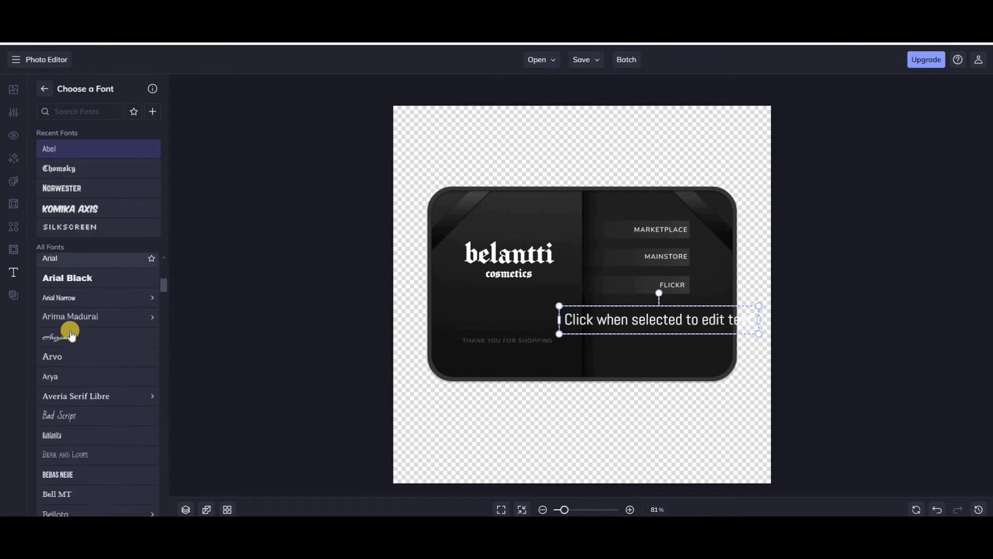
{"action": "scroll", "coordinate": [77, 347], "scroll_direction": "down", "scroll_amount": 20}
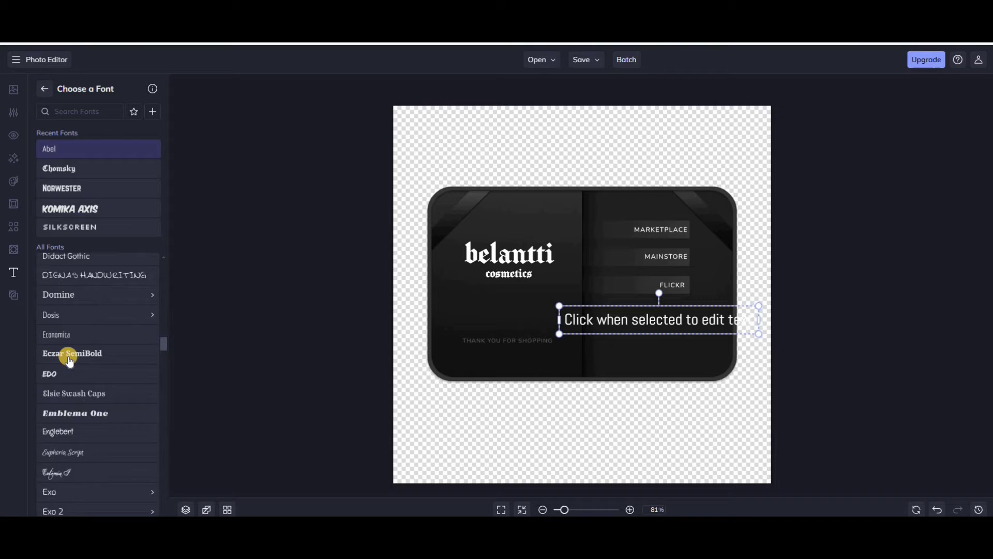
{"action": "scroll", "coordinate": [100, 421], "scroll_direction": "down", "scroll_amount": 10}
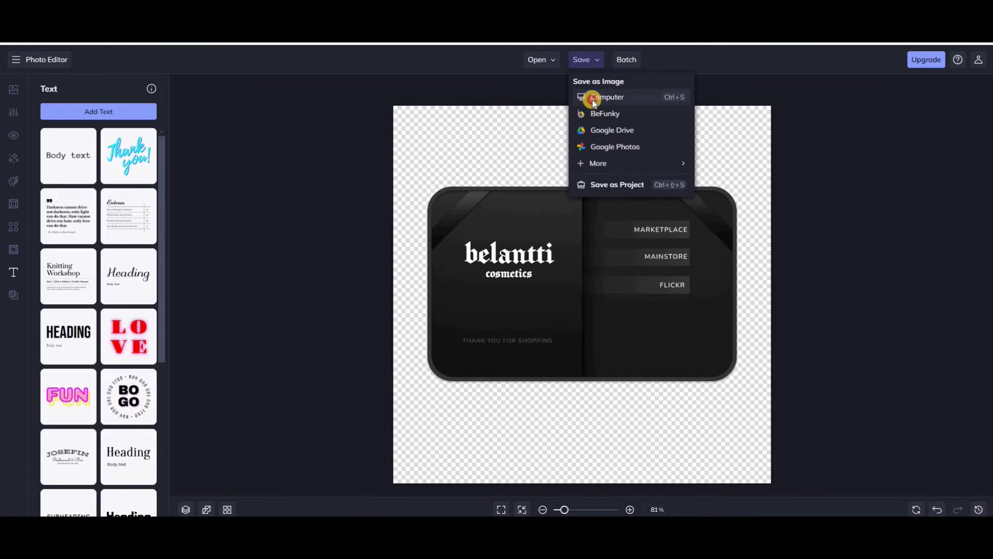
{"action": "left_click", "coordinate": [594, 100]}
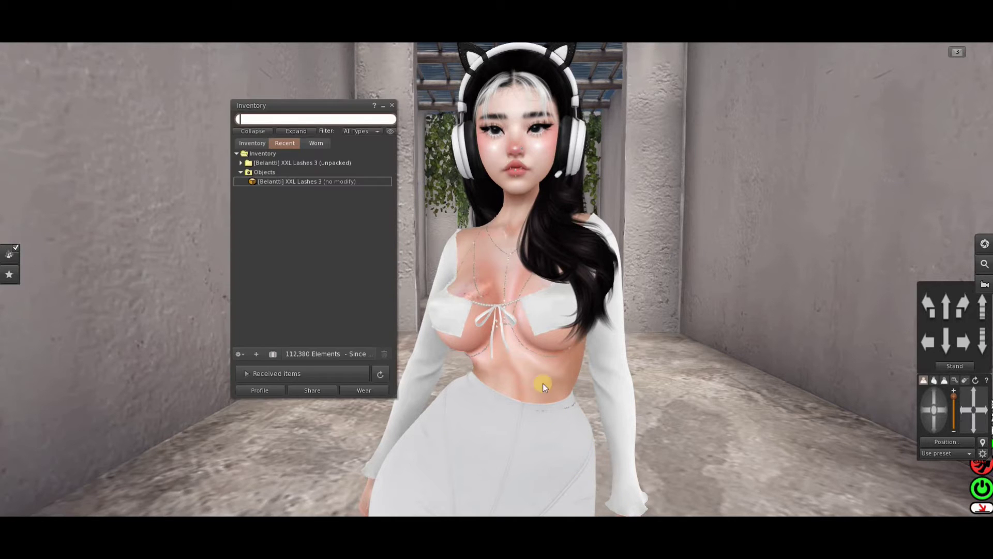
Upload the basic-hud-unpacker-2 (1) image to inventory as a texture for L$10.
{"action": "left_click", "coordinate": [272, 354]}
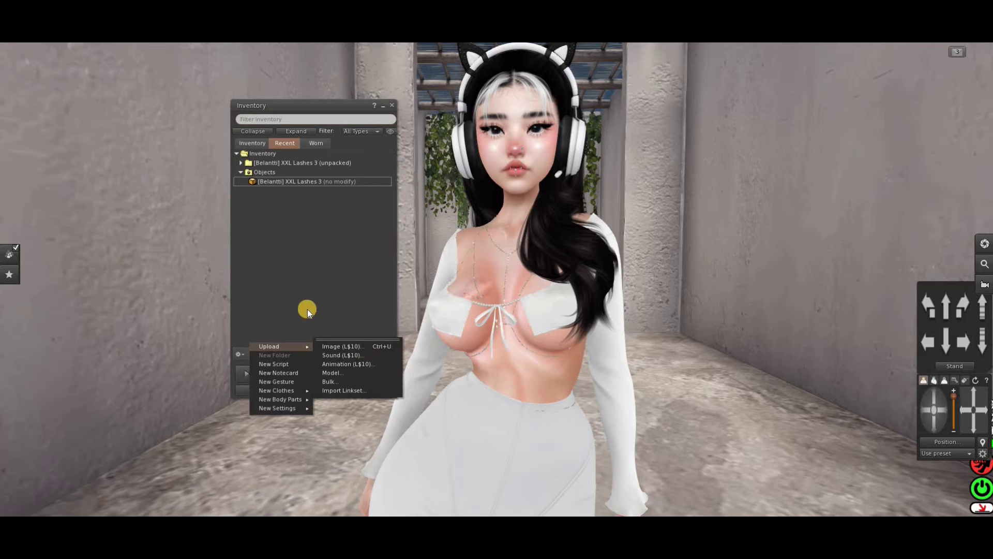
{"action": "left_click", "coordinate": [367, 346]}
{"action": "left_click", "coordinate": [394, 168]}
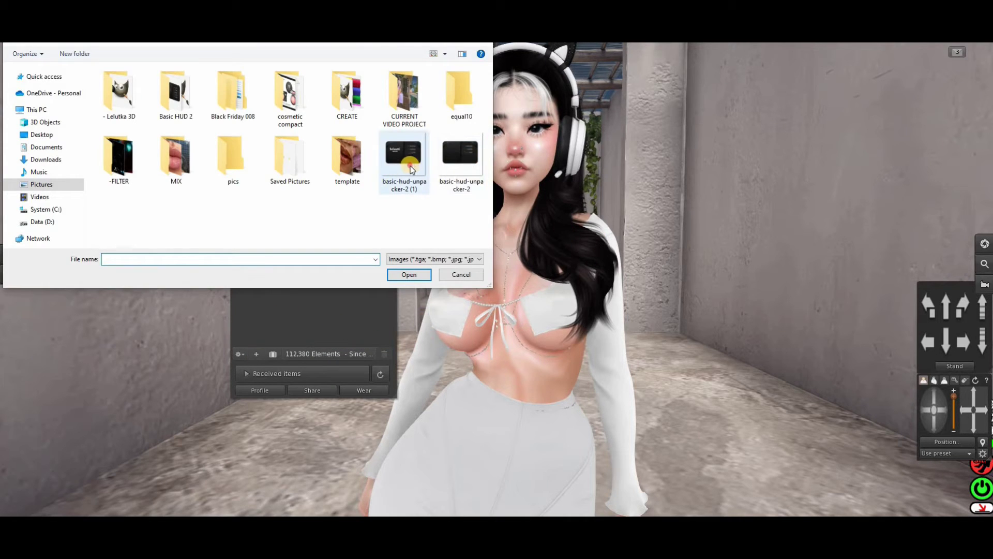
{"action": "left_click", "coordinate": [410, 275]}
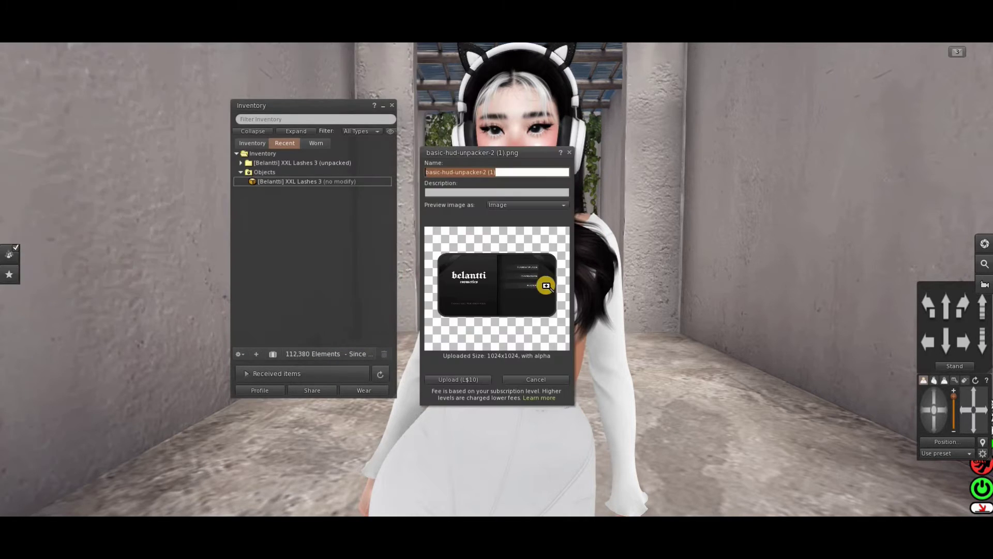
{"action": "left_click", "coordinate": [467, 381]}
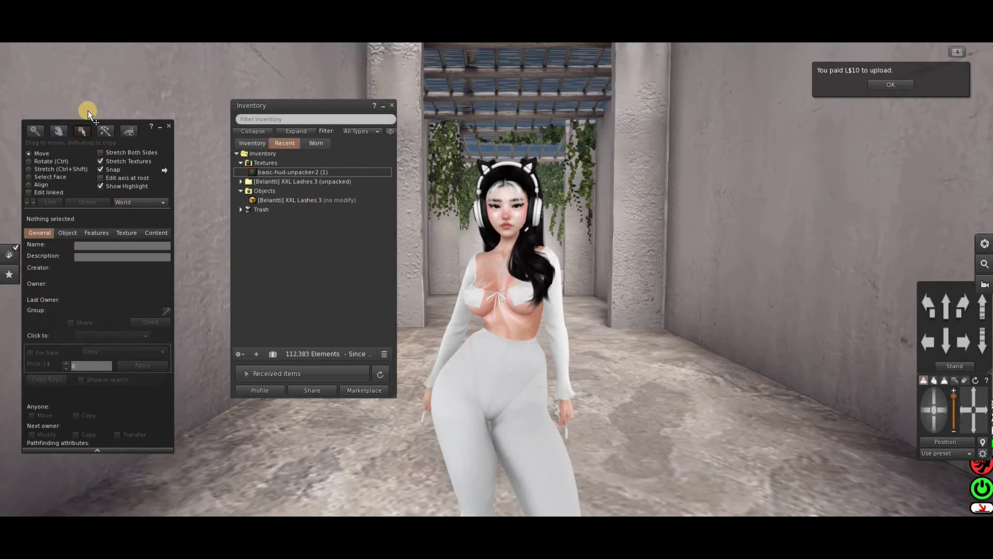
Rez a wooden cube, raise it and move it beside the avatar.
{"action": "left_click", "coordinate": [103, 132]}
{"action": "left_click", "coordinate": [707, 473]}
{"action": "left_click_drag", "start_coordinate": [725, 450], "coordinate": [716, 448]}
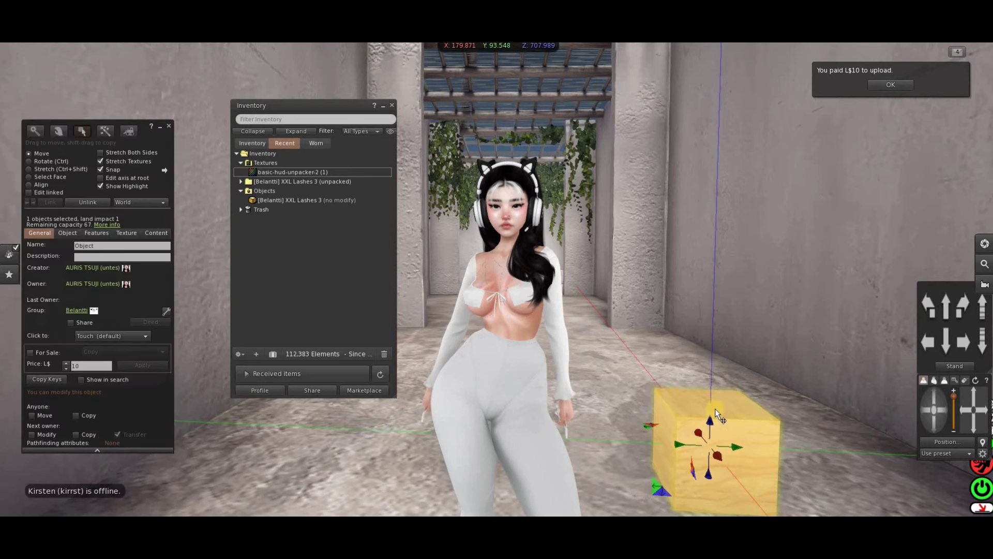
{"action": "left_click_drag", "start_coordinate": [718, 377], "coordinate": [717, 306]}
{"action": "left_click_drag", "start_coordinate": [688, 355], "coordinate": [647, 349]}
Make the whole cube Transparent from its texture settings.
{"action": "left_click", "coordinate": [127, 233]}
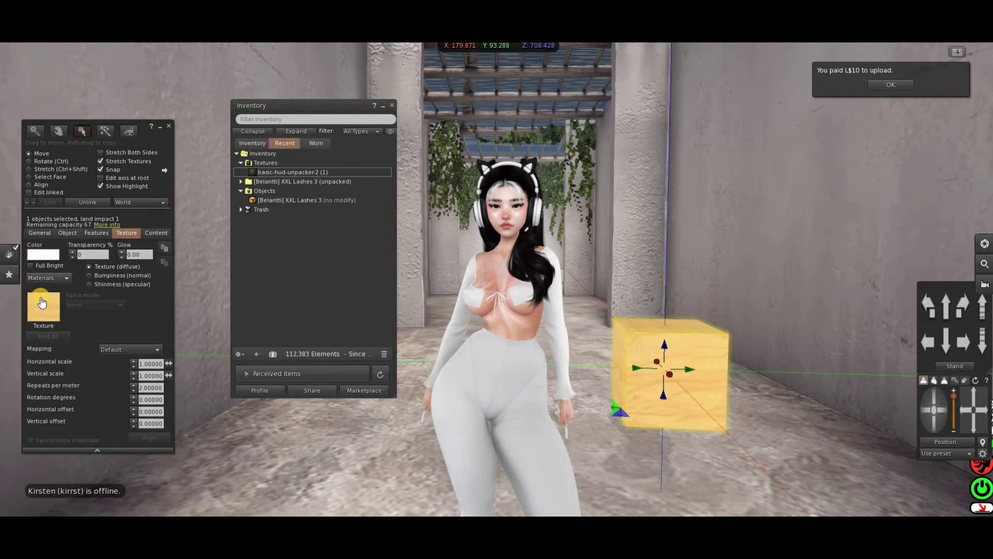
{"action": "left_click", "coordinate": [42, 305]}
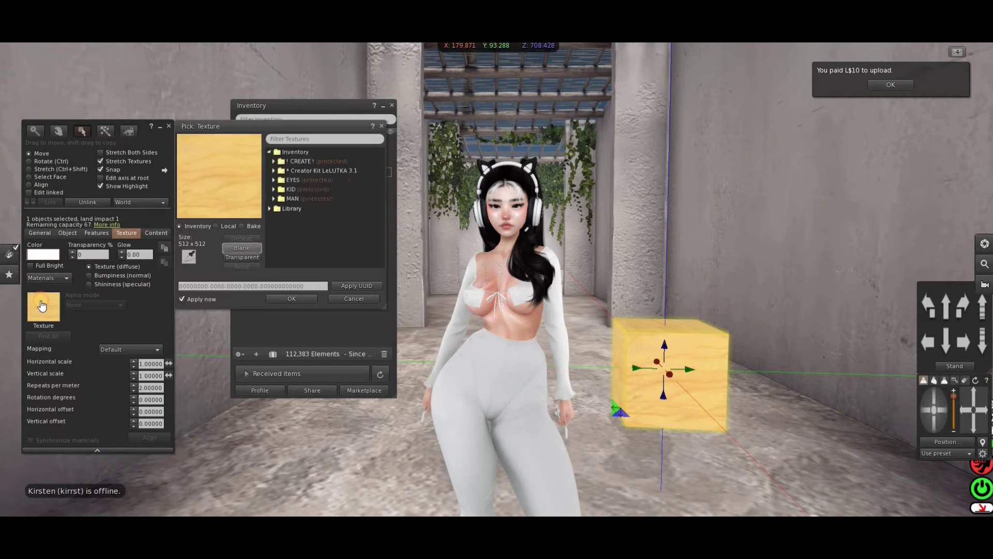
{"action": "left_click", "coordinate": [241, 257]}
{"action": "left_click", "coordinate": [292, 298]}
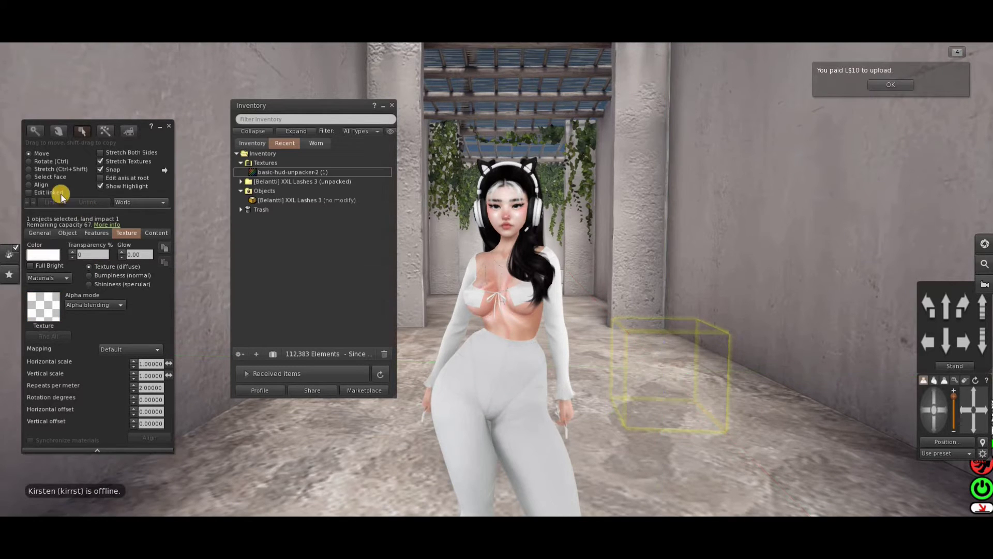
Select one face of the box and apply the belantti HUD texture to it.
{"action": "left_click", "coordinate": [32, 179]}
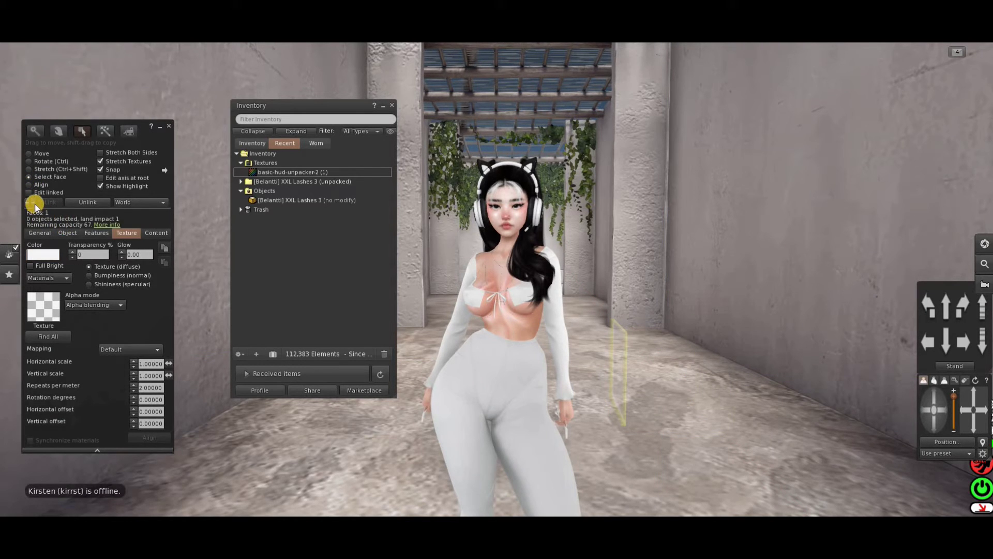
{"action": "left_click", "coordinate": [33, 202]}
{"action": "left_click", "coordinate": [33, 202]}
{"action": "left_click", "coordinate": [34, 202]}
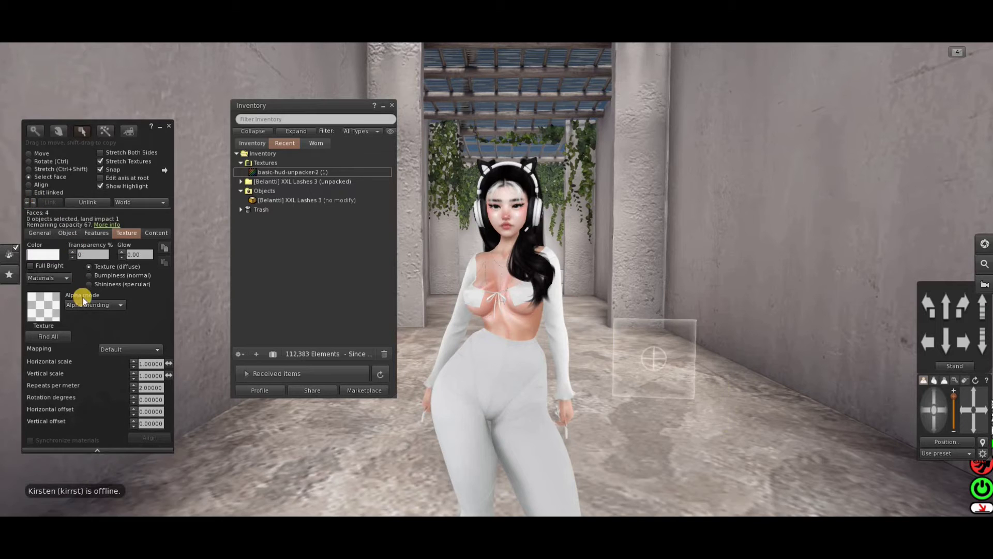
{"action": "left_click_drag", "start_coordinate": [274, 191], "coordinate": [62, 307]}
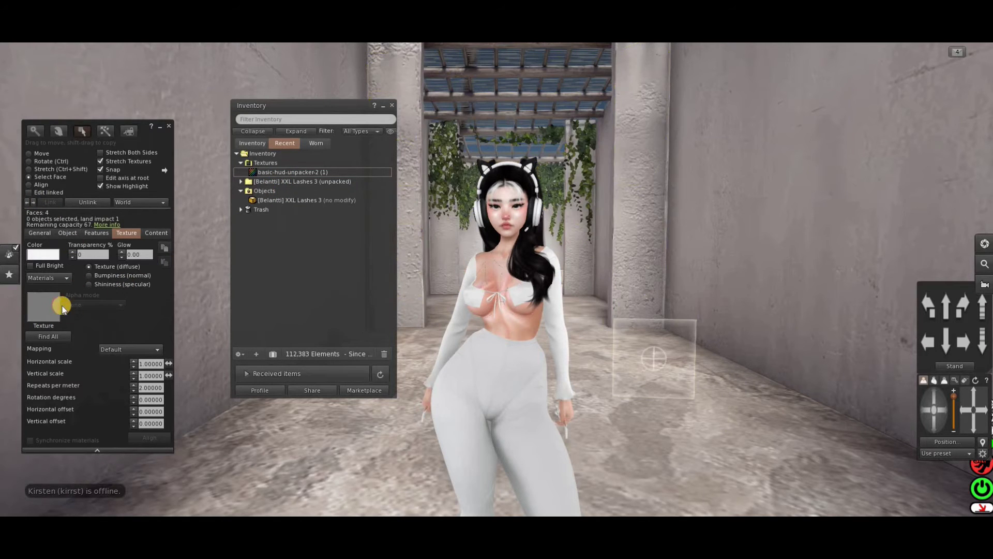
Rotate the box 180° around its vertical Z axis so the board faces forward.
{"action": "left_click", "coordinate": [30, 153]}
{"action": "left_click", "coordinate": [709, 312]}
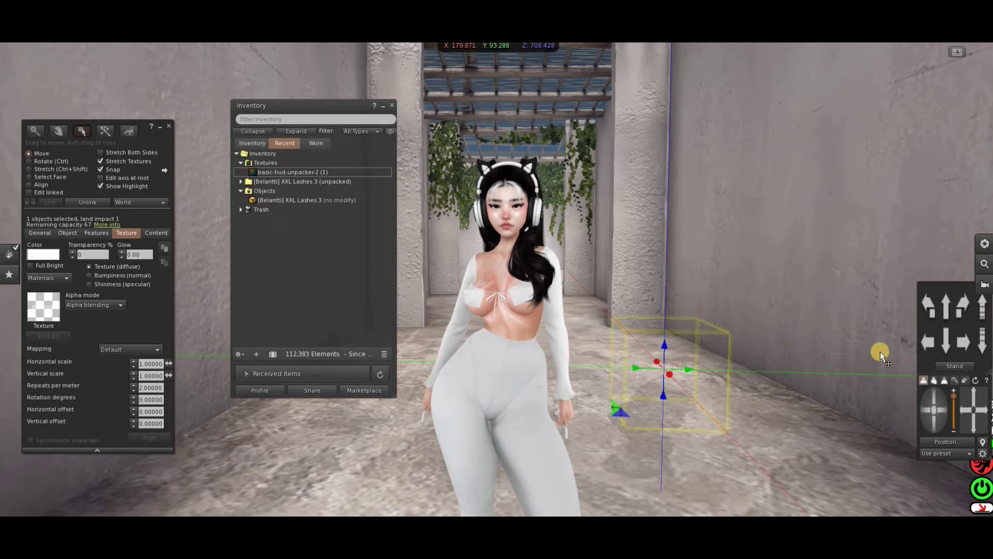
{"action": "left_click_drag", "start_coordinate": [879, 352], "coordinate": [760, 368], "text": "alt"}
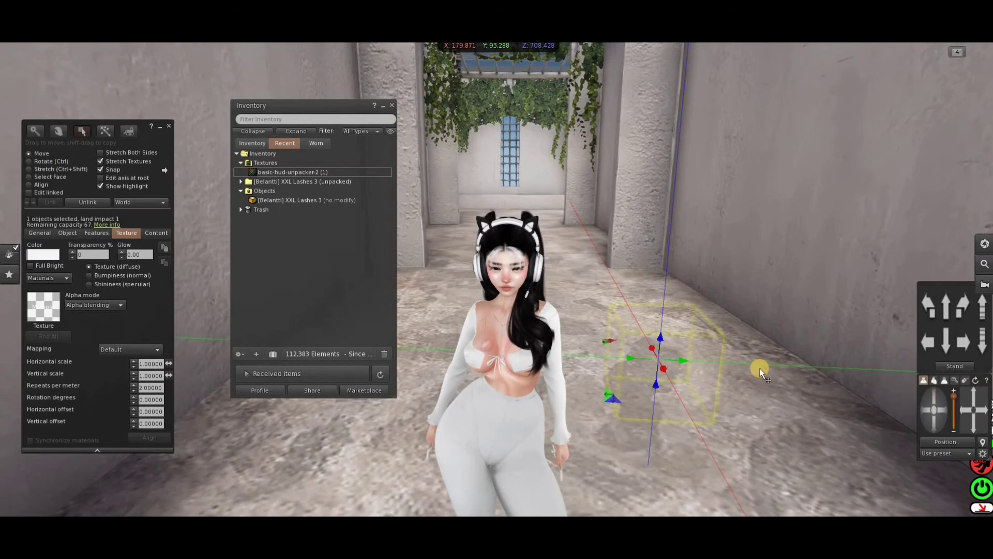
{"action": "key", "text": "ctrl"}
{"action": "key", "text": "ctrl"}
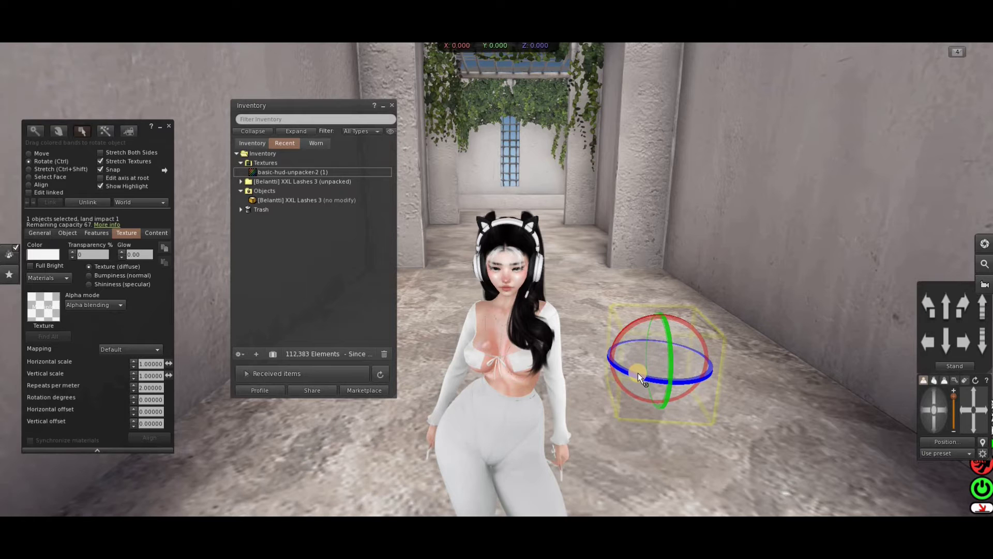
{"action": "left_click_drag", "start_coordinate": [638, 374], "coordinate": [629, 295], "text": "ctrl"}
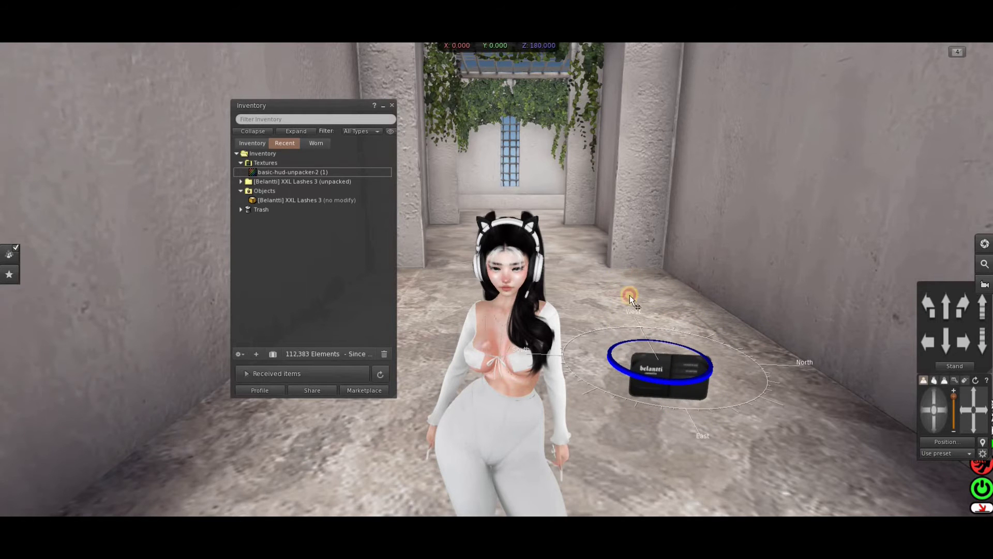
{"action": "scroll", "coordinate": [678, 352], "scroll_direction": "up", "scroll_amount": 5}
Drop '{sac} Silent Unpacker' from ! CREATE ! > SCRIPTS > {sac} Unpacker 1.2 into the box's contents.
{"action": "left_click", "coordinate": [974, 429]}
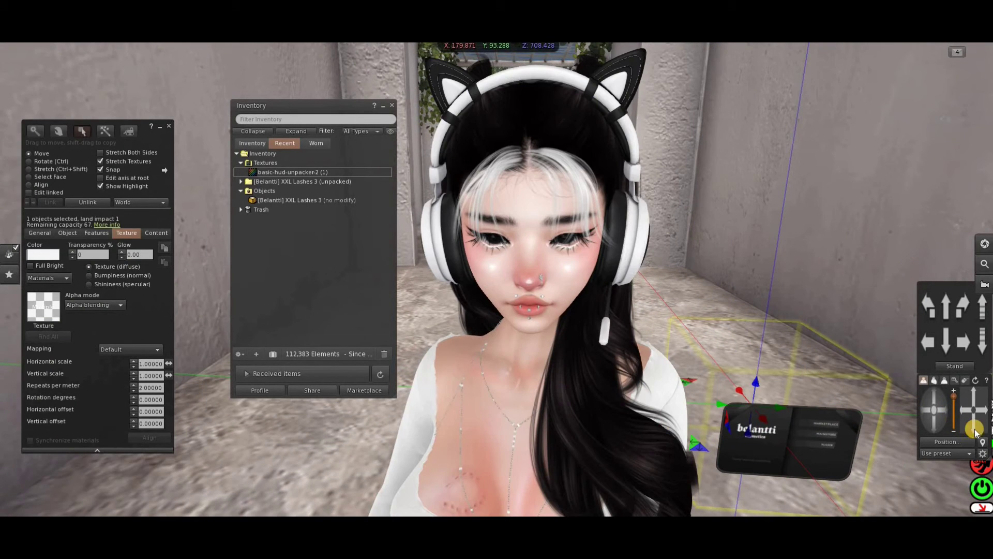
{"action": "left_click_drag", "start_coordinate": [975, 428], "coordinate": [975, 429]}
{"action": "left_click", "coordinate": [261, 192]}
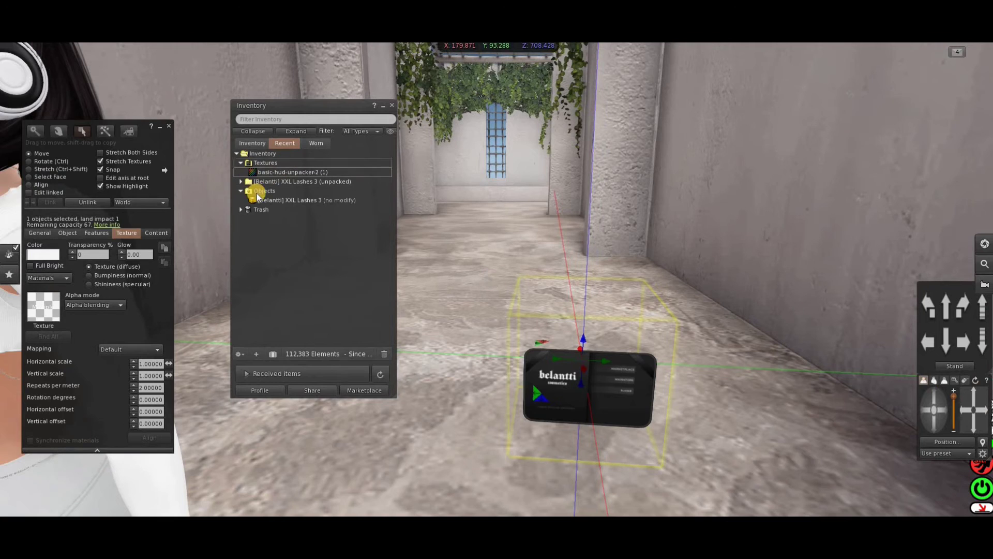
{"action": "left_click", "coordinate": [243, 143]}
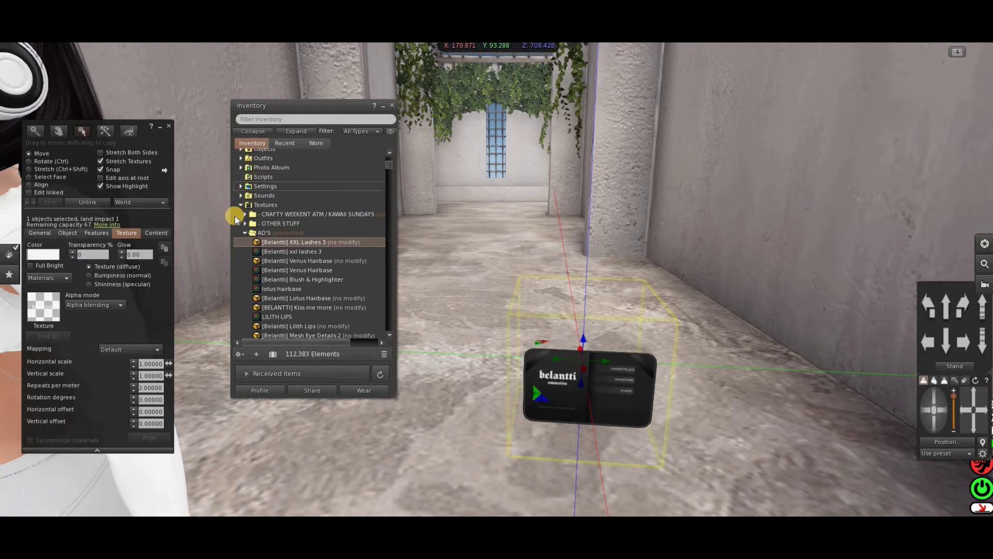
{"action": "left_click", "coordinate": [241, 205]}
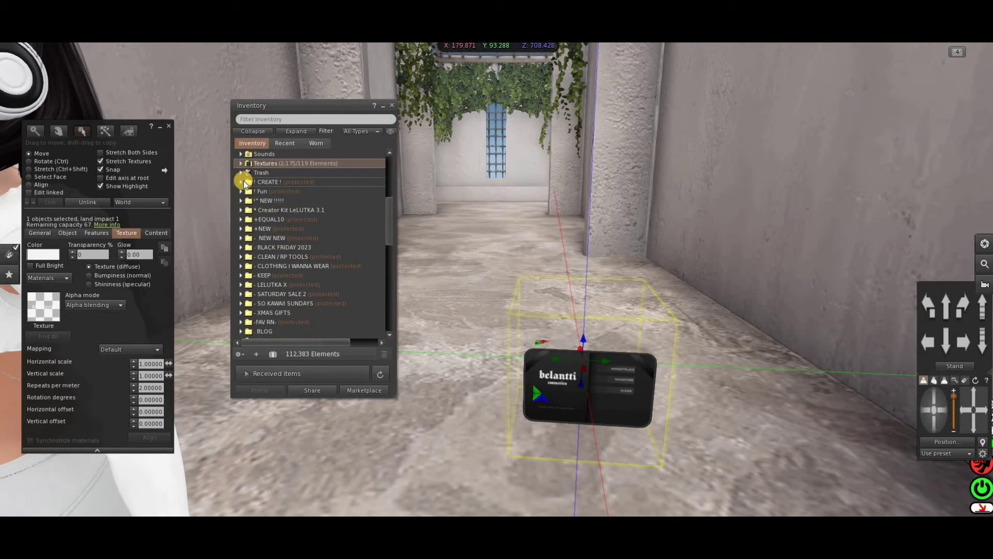
{"action": "left_click", "coordinate": [240, 186]}
{"action": "scroll", "coordinate": [310, 243], "scroll_direction": "down", "scroll_amount": 5}
{"action": "double_click", "coordinate": [261, 273]}
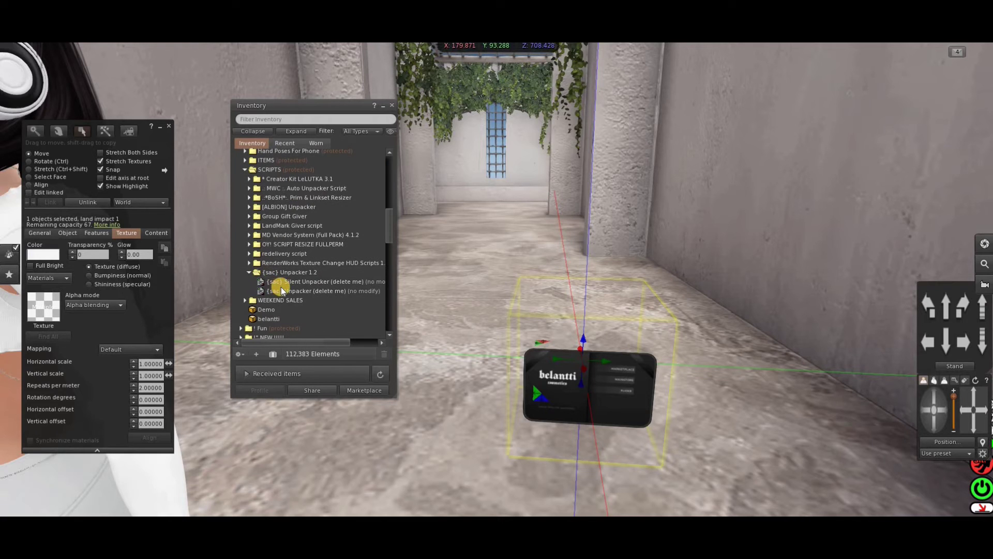
{"action": "left_click", "coordinate": [313, 283]}
{"action": "left_click_drag", "start_coordinate": [312, 285], "coordinate": [93, 318]}
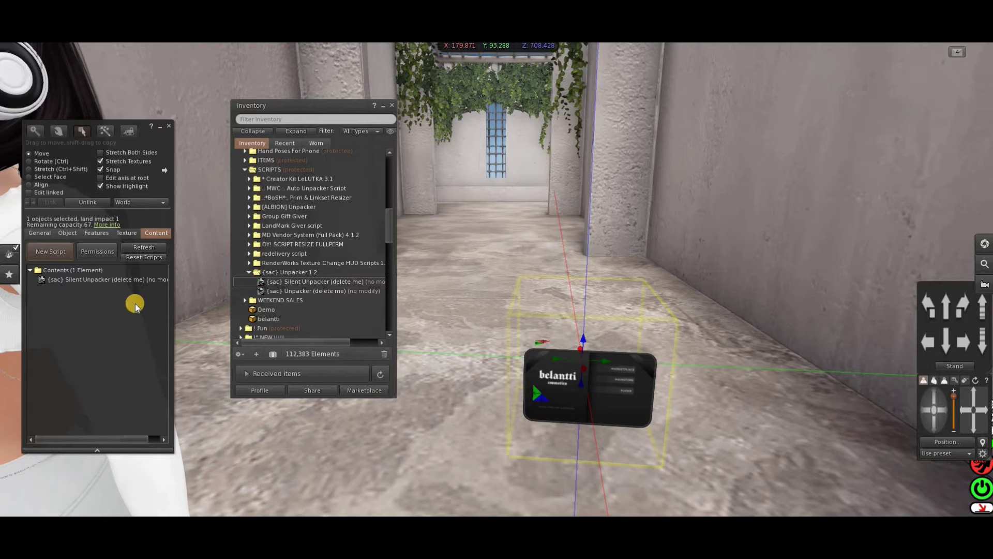
{"action": "scroll", "coordinate": [555, 344], "scroll_direction": "up", "scroll_amount": 3}
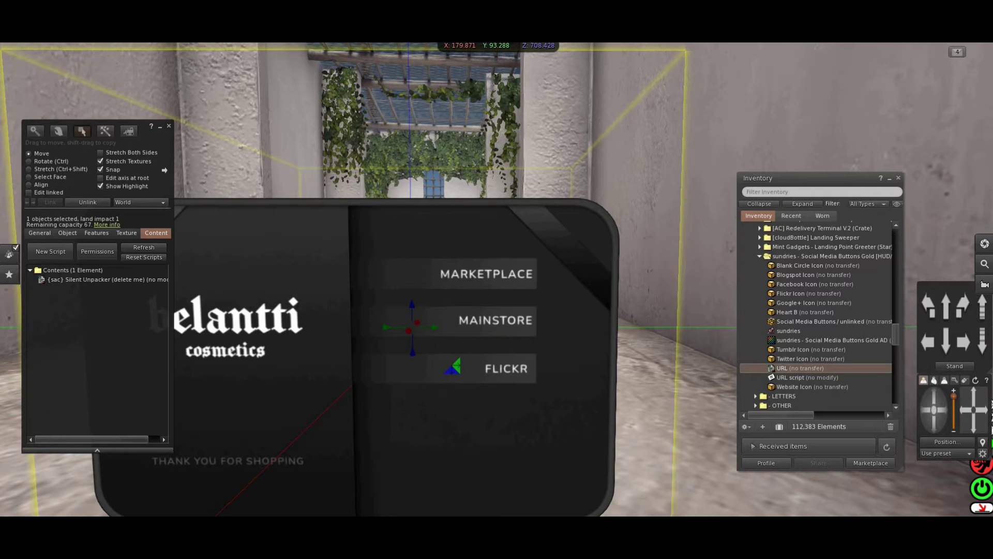
{"action": "left_click", "coordinate": [341, 505]}
{"action": "right_click", "coordinate": [351, 516]}
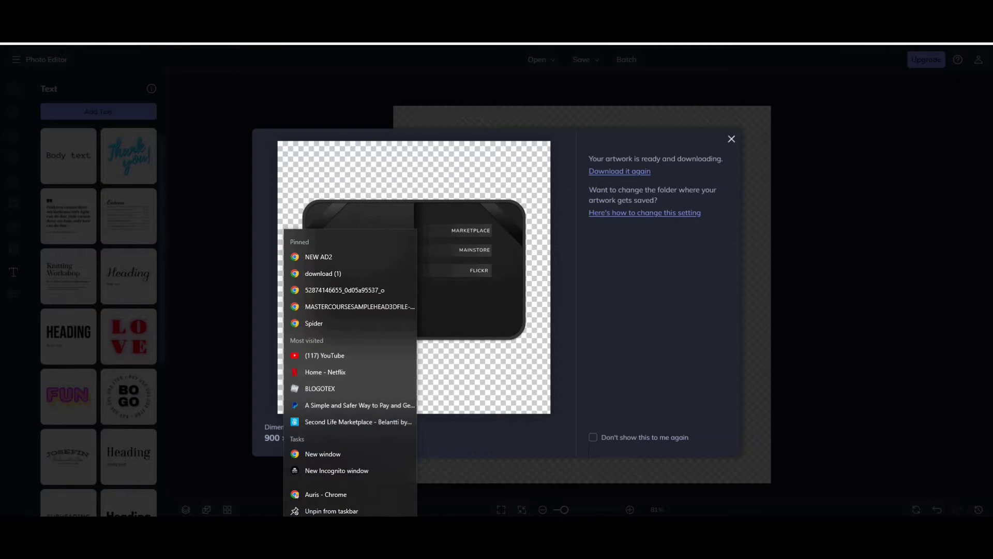
{"action": "left_click", "coordinate": [358, 422]}
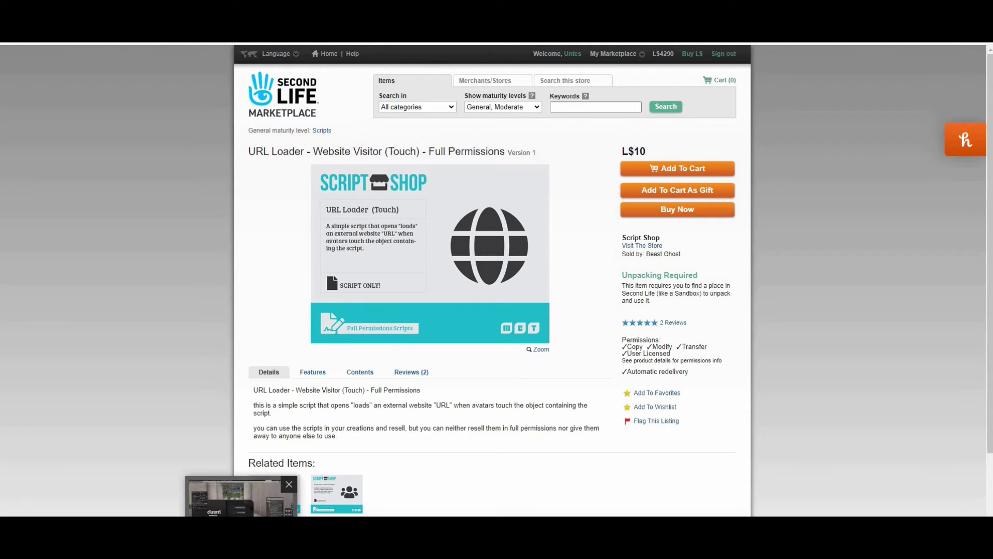
{"action": "left_click", "coordinate": [339, 494]}
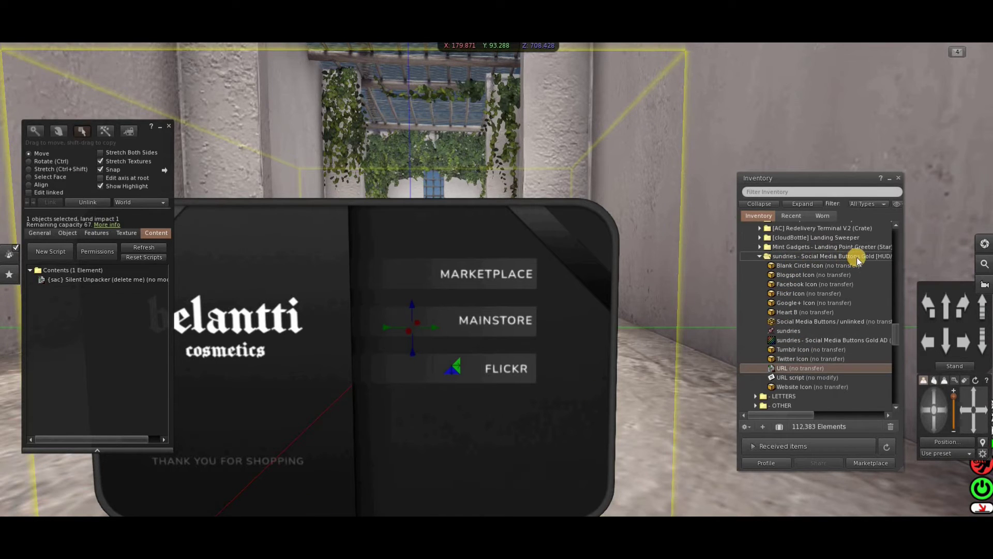
Preview the Social Media Buttons Gold AD texture, then rez a new cube onto the board.
{"action": "double_click", "coordinate": [793, 340]}
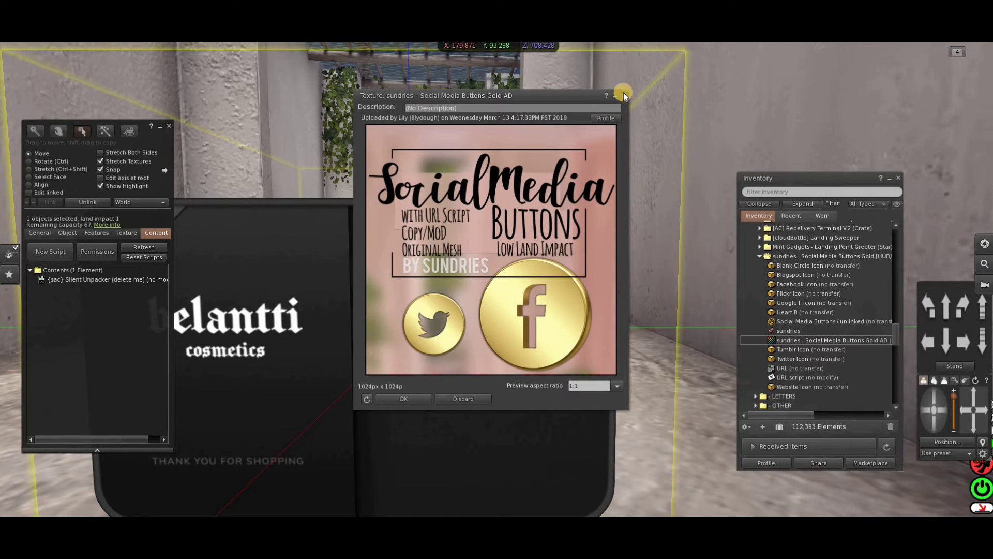
{"action": "left_click", "coordinate": [623, 95]}
{"action": "left_click", "coordinate": [458, 287]}
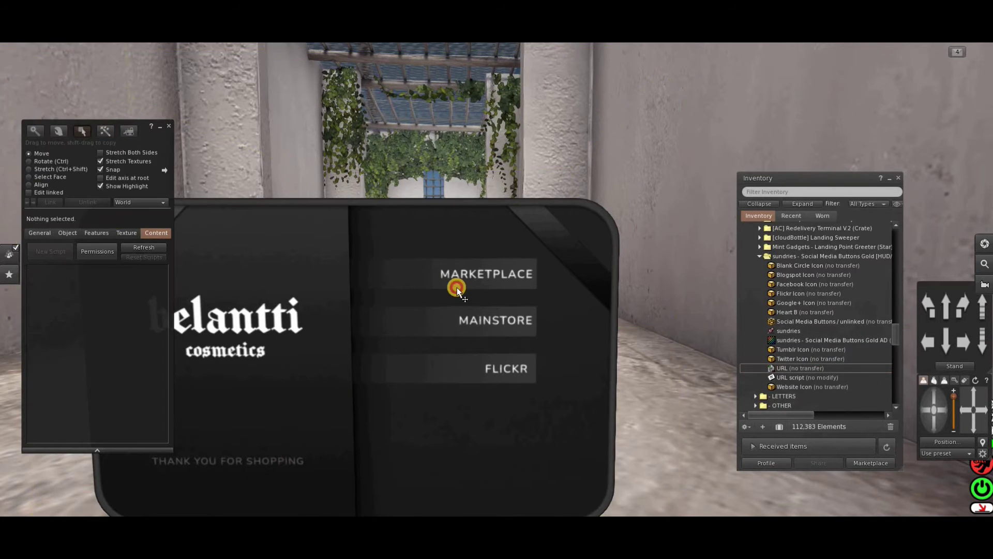
{"action": "scroll", "coordinate": [483, 297], "scroll_direction": "up", "scroll_amount": 5}
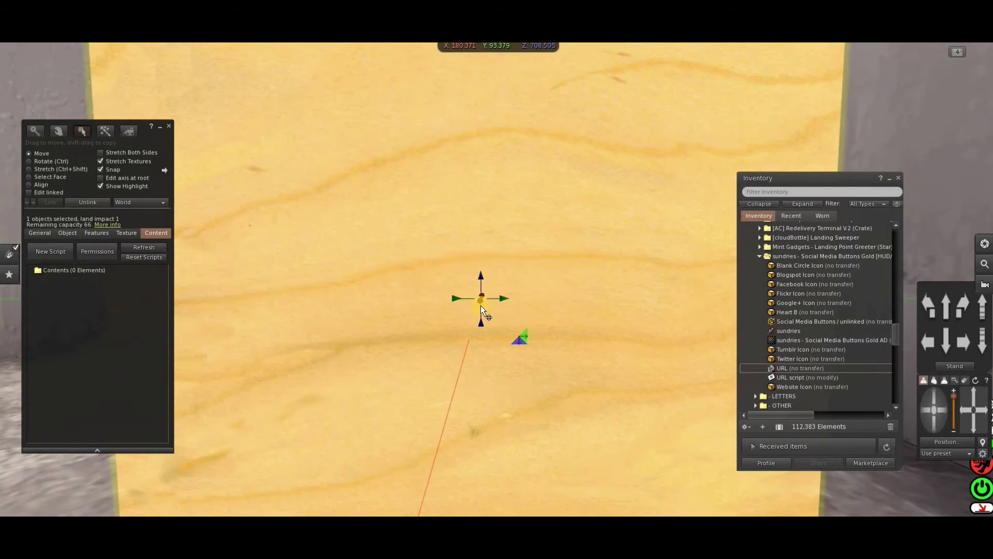
{"action": "scroll", "coordinate": [489, 294], "scroll_direction": "down", "scroll_amount": 5}
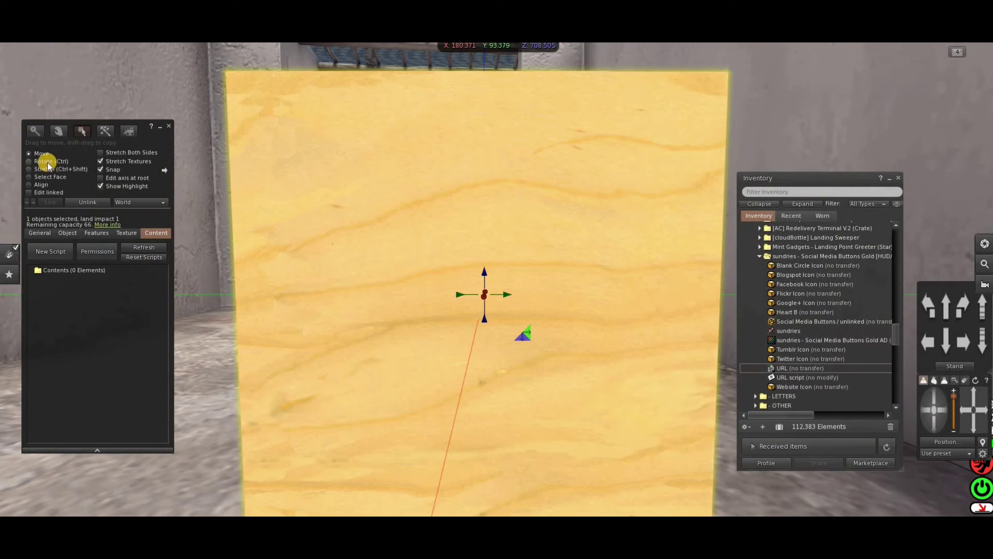
Shrink the cube to button size and move it over the board's button column.
{"action": "left_click", "coordinate": [39, 171]}
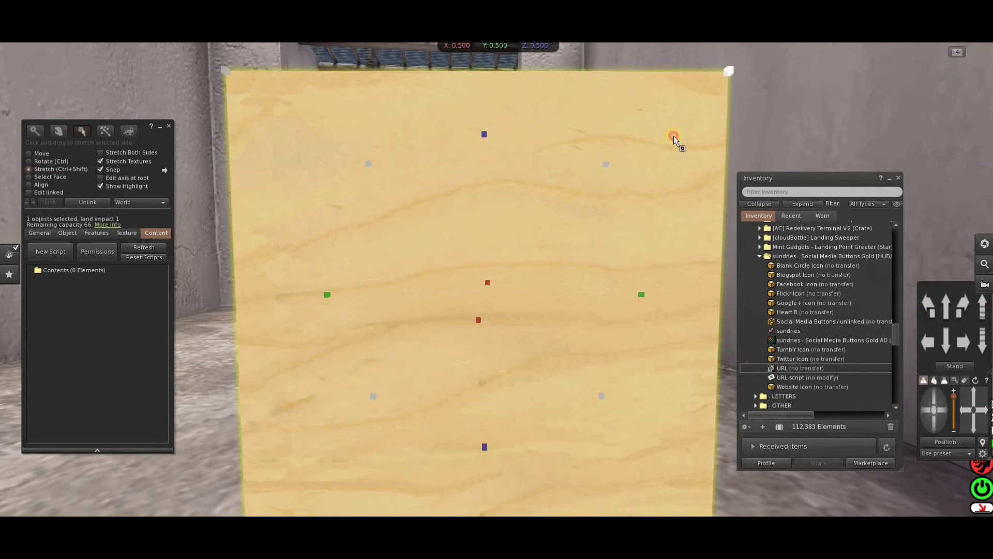
{"action": "scroll", "coordinate": [446, 322], "scroll_direction": "down", "scroll_amount": 5}
{"action": "left_click_drag", "start_coordinate": [446, 321], "coordinate": [421, 337]}
{"action": "scroll", "coordinate": [281, 351], "scroll_direction": "up", "scroll_amount": 5}
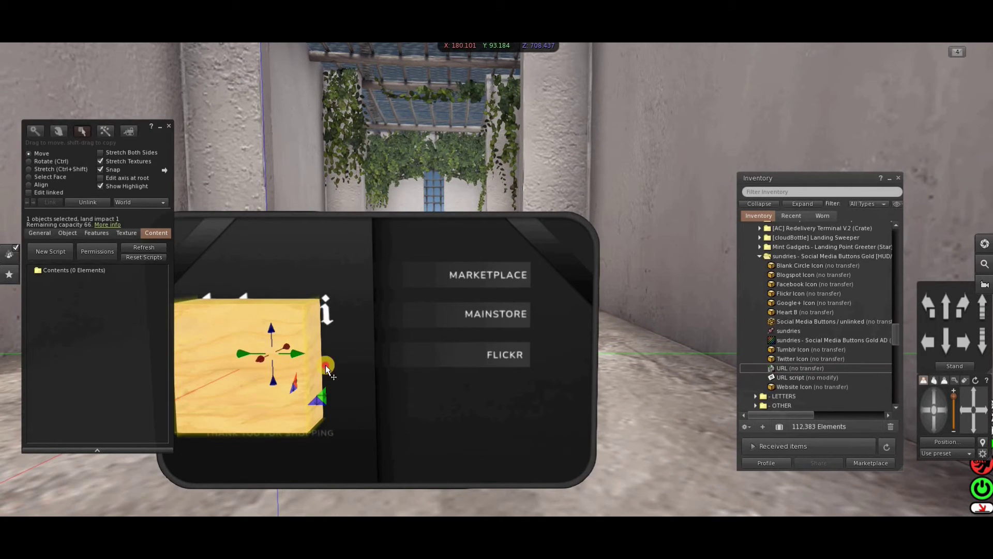
{"action": "left_click_drag", "start_coordinate": [326, 368], "coordinate": [469, 396]}
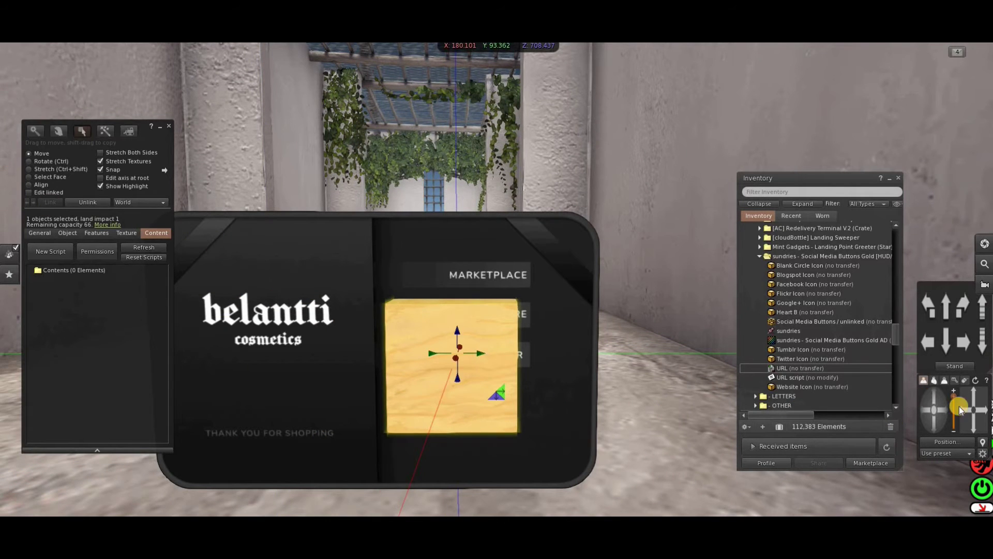
Move the cube forward along X and flatten it into a thin bar.
{"action": "mouse_move", "coordinate": [526, 342]}
{"action": "left_mouse_down", "text": "alt"}
{"action": "mouse_move", "coordinate": [496, 343]}
{"action": "mouse_move", "coordinate": [525, 343]}
{"action": "left_mouse_up", "text": "alt"}
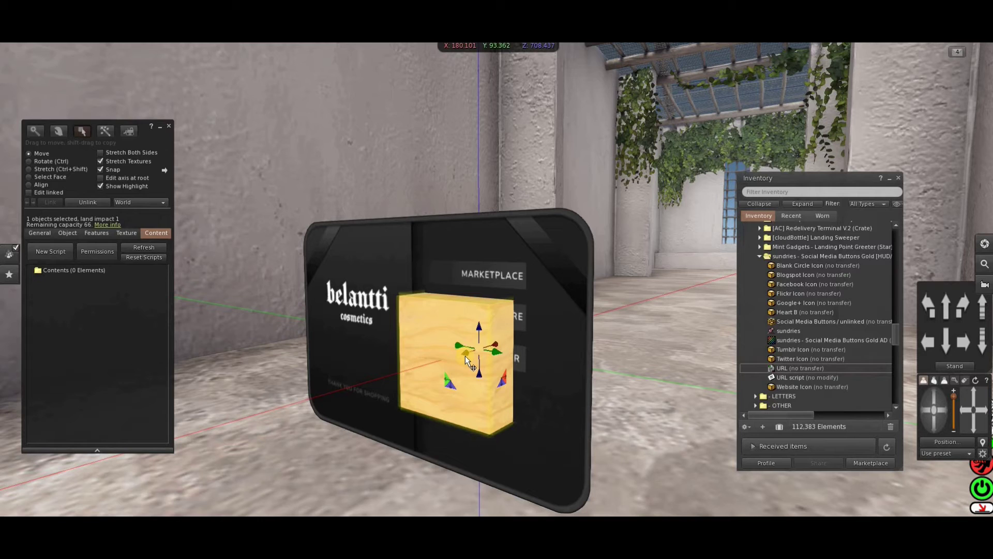
{"action": "left_click_drag", "start_coordinate": [465, 357], "coordinate": [449, 377]}
{"action": "left_click", "coordinate": [42, 170]}
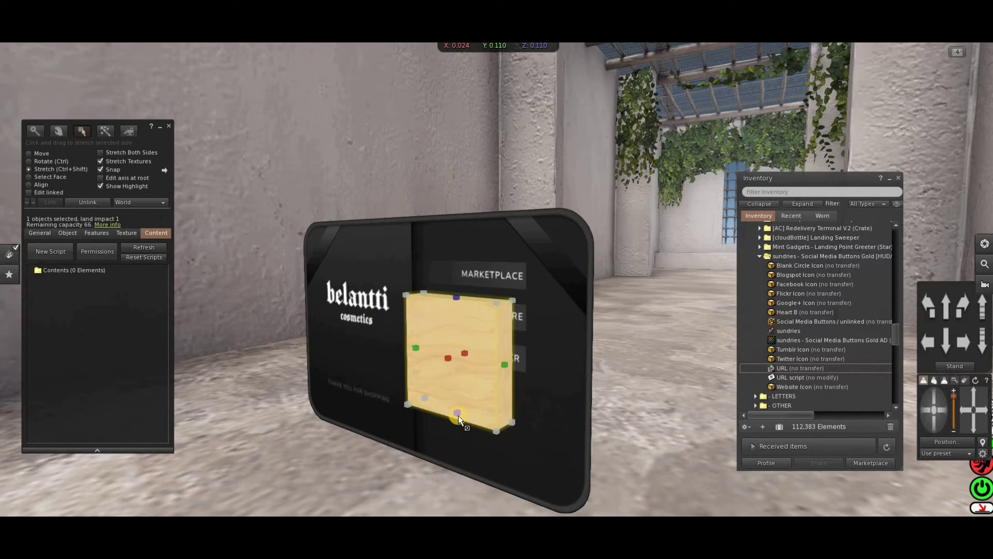
{"action": "left_click_drag", "start_coordinate": [458, 415], "coordinate": [485, 333]}
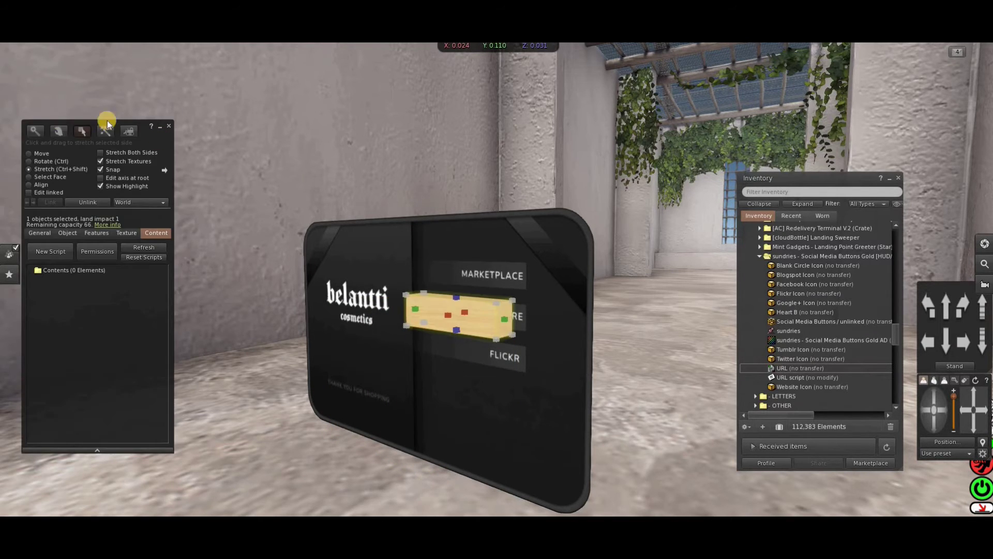
{"action": "left_click", "coordinate": [30, 154]}
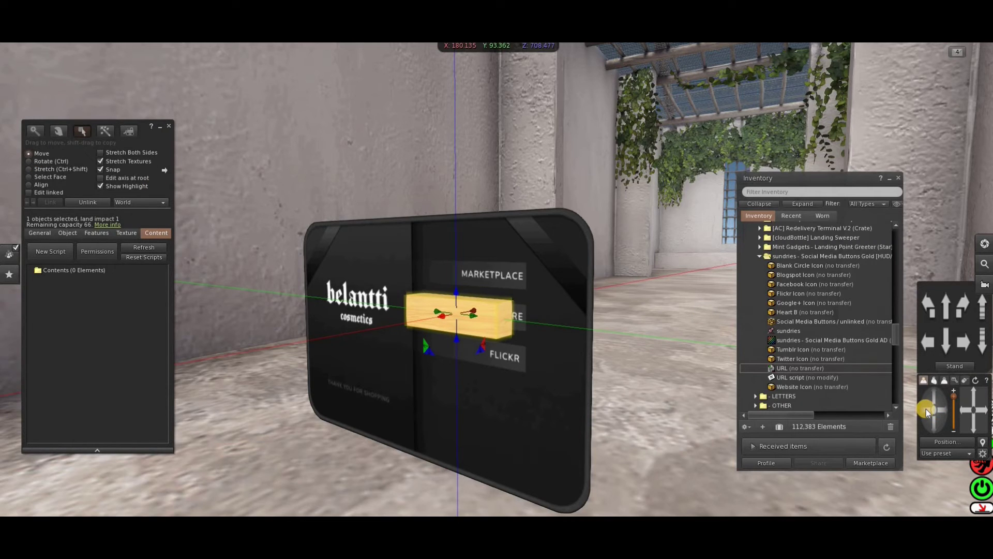
Raise the wooden bar up onto the MARKETPLACE button.
{"action": "left_click_drag", "start_coordinate": [926, 411], "coordinate": [926, 411]}
{"action": "scroll", "coordinate": [555, 311], "scroll_direction": "up", "scroll_amount": 3}
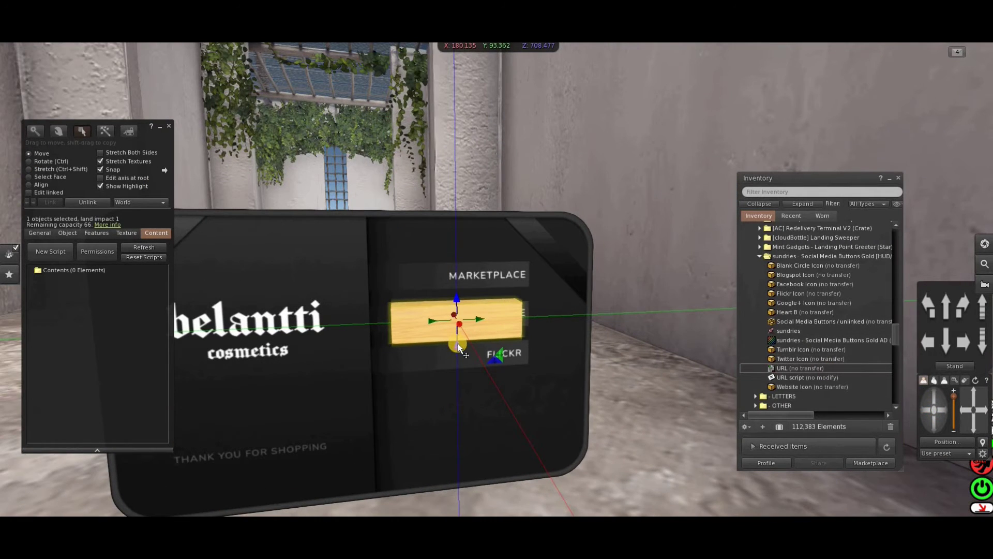
{"action": "left_click_drag", "start_coordinate": [458, 343], "coordinate": [470, 295]}
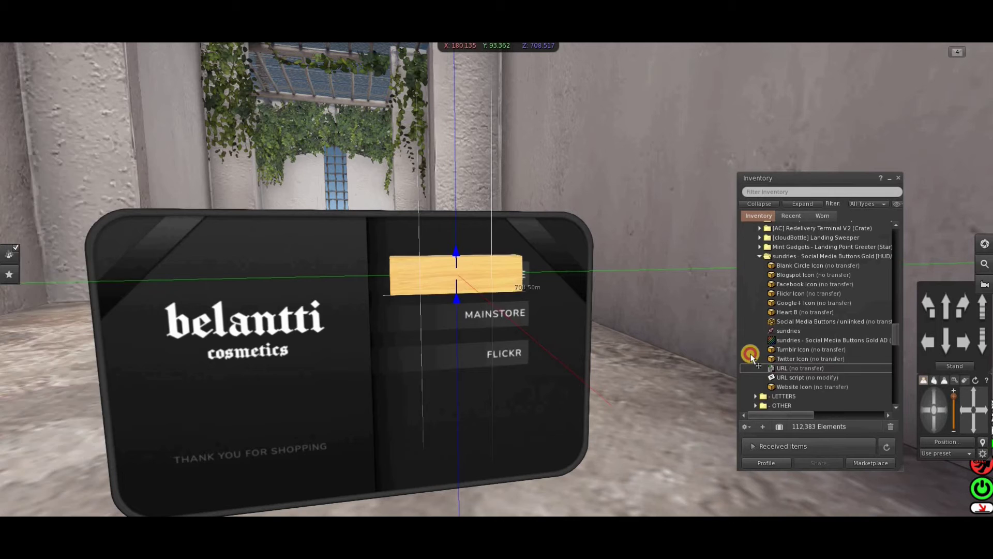
{"action": "left_click", "coordinate": [802, 368]}
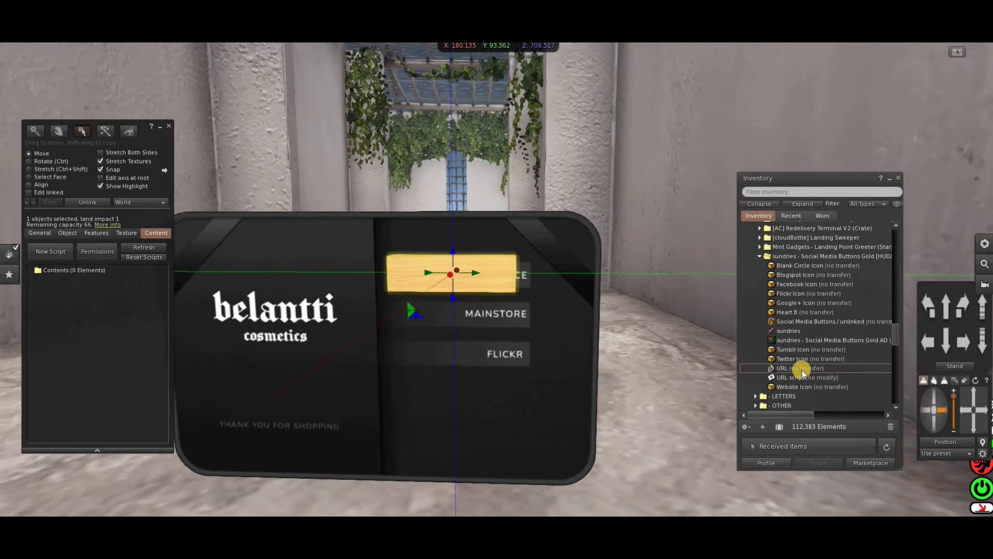
{"action": "left_click_drag", "start_coordinate": [802, 370], "coordinate": [661, 336]}
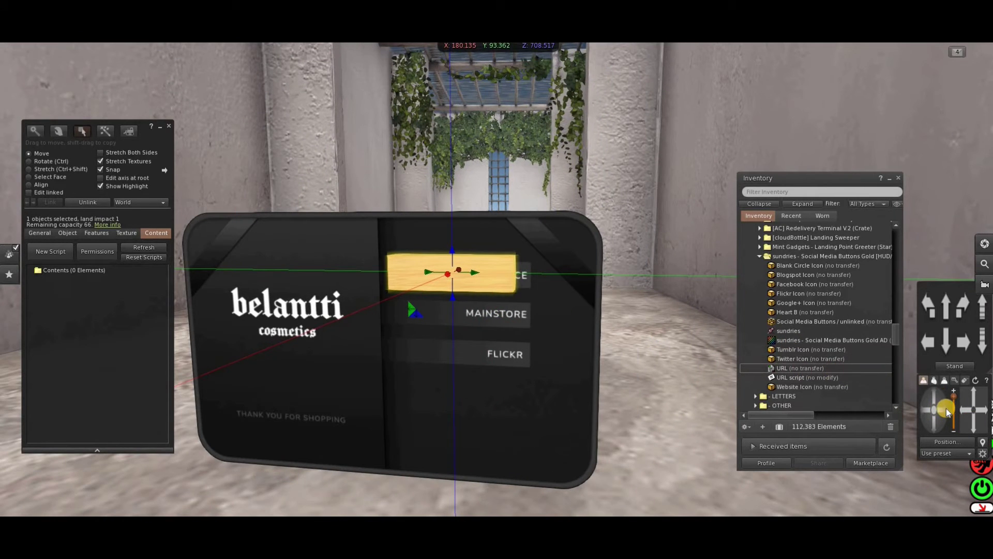
{"action": "left_click_drag", "start_coordinate": [946, 408], "coordinate": [946, 408]}
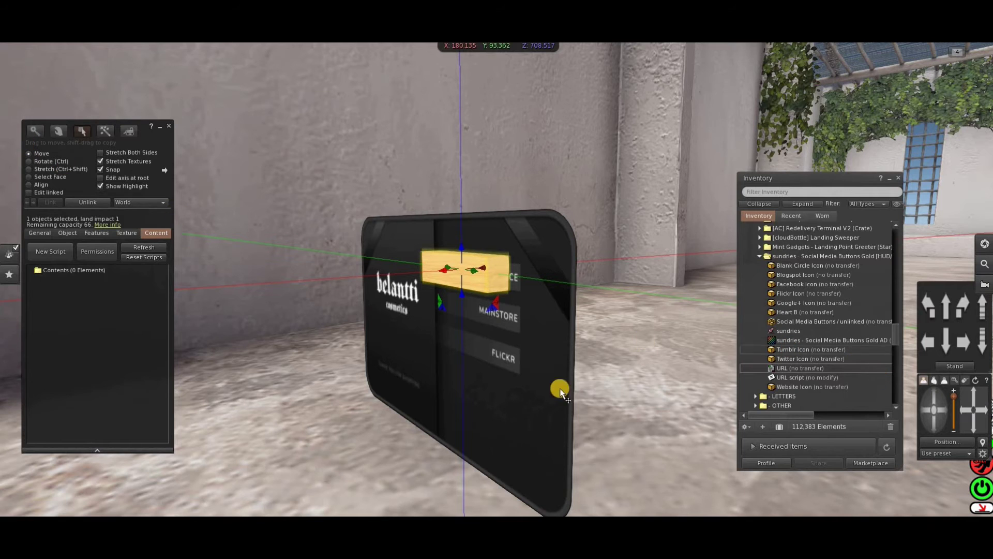
Stretch the bar slightly thinner and wider to cover the whole MARKETPLACE button.
{"action": "left_click", "coordinate": [30, 169]}
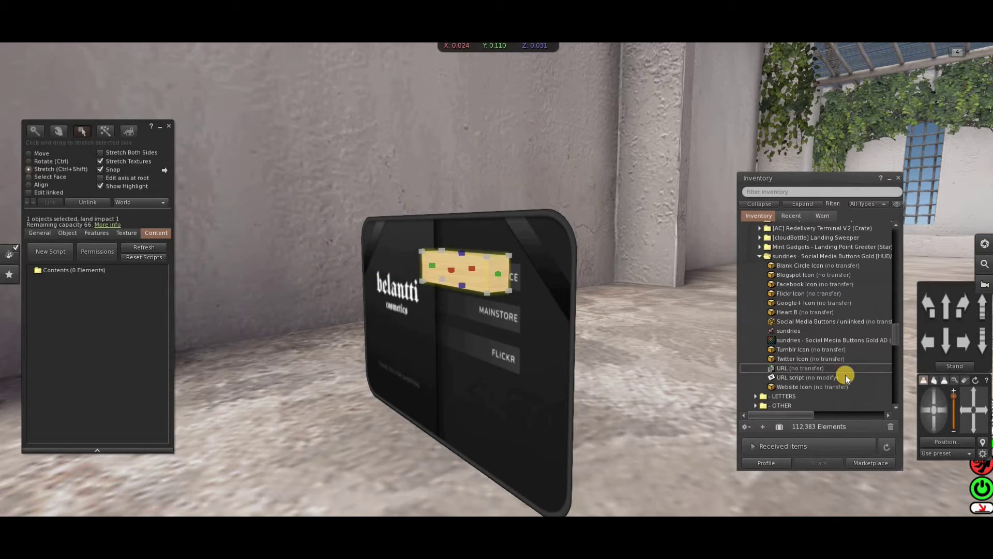
{"action": "left_click_drag", "start_coordinate": [926, 410], "coordinate": [926, 410]}
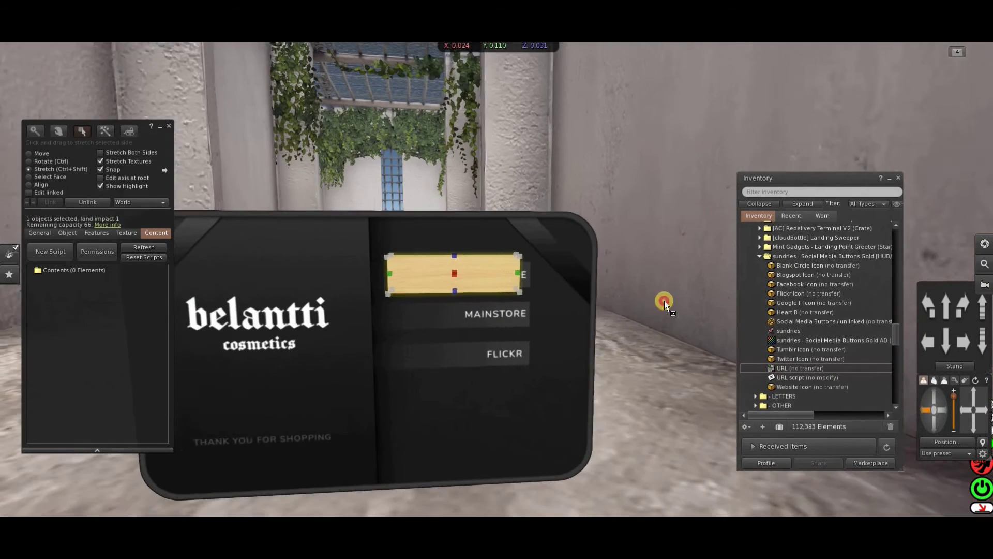
{"action": "left_click_drag", "start_coordinate": [454, 258], "coordinate": [455, 291]}
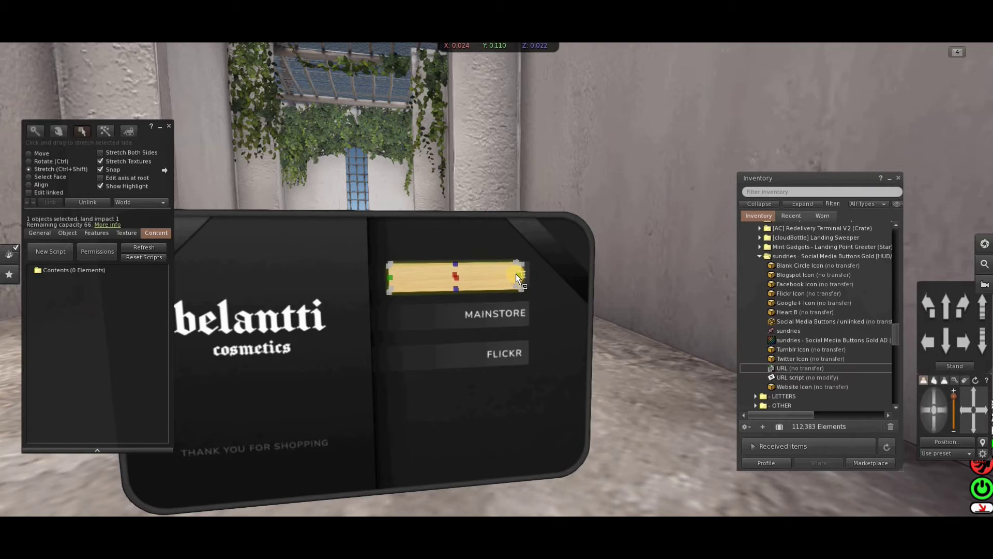
{"action": "left_click_drag", "start_coordinate": [517, 274], "coordinate": [528, 276]}
Shift-drag copies of the bar down over the MAINSTORE and FLICKR buttons.
{"action": "left_click", "coordinate": [48, 154]}
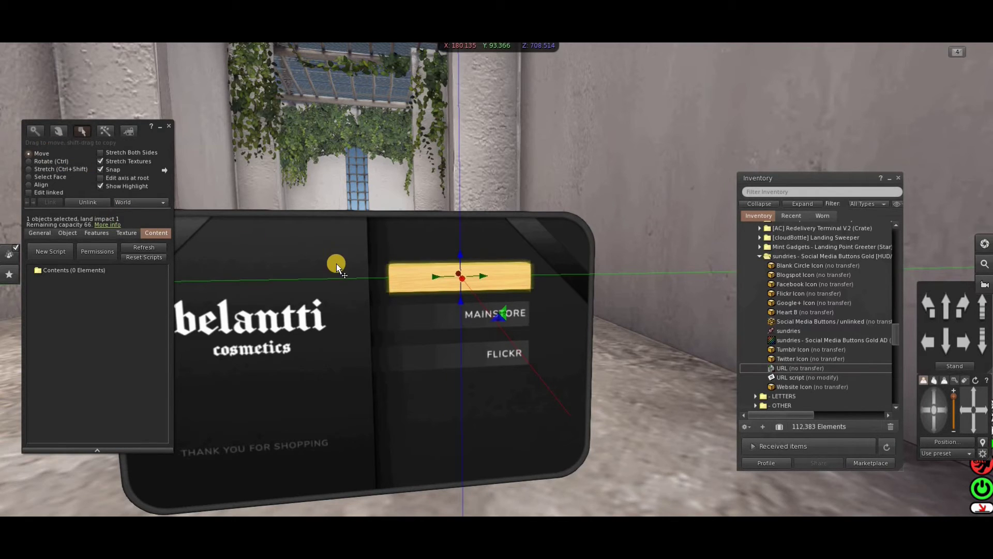
{"action": "left_click_drag", "start_coordinate": [461, 297], "coordinate": [472, 375], "text": "shift"}
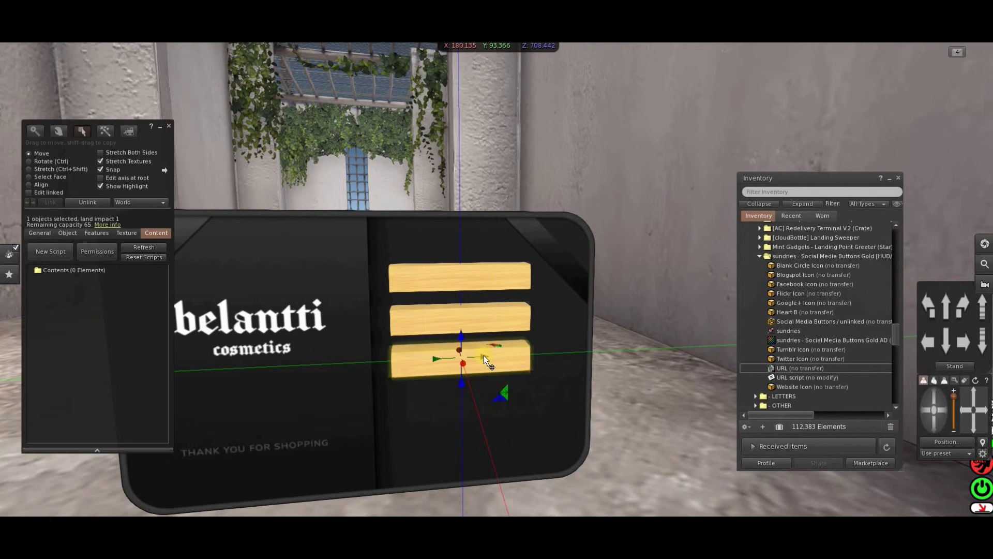
{"action": "left_click", "coordinate": [501, 276]}
{"action": "left_click", "coordinate": [470, 281]}
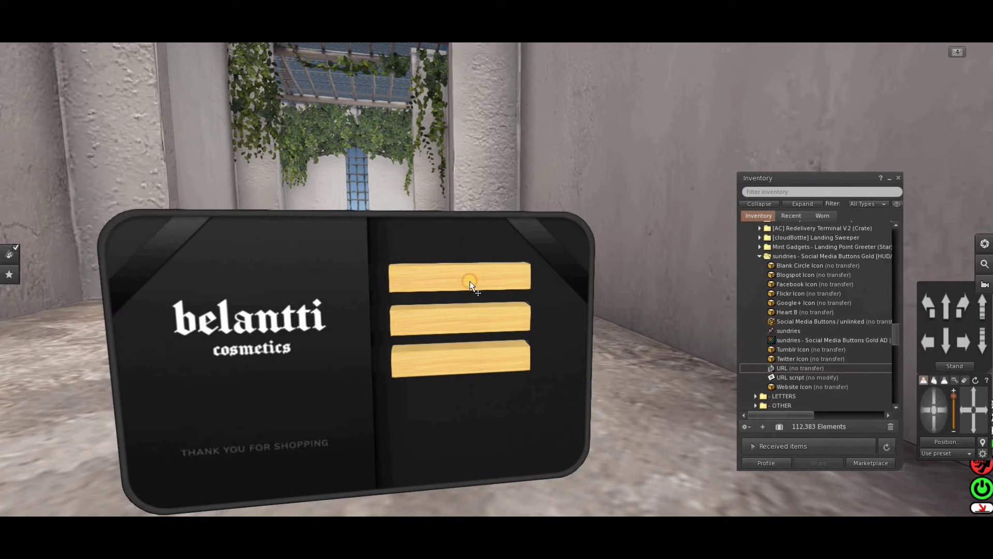
{"action": "left_click", "coordinate": [799, 368]}
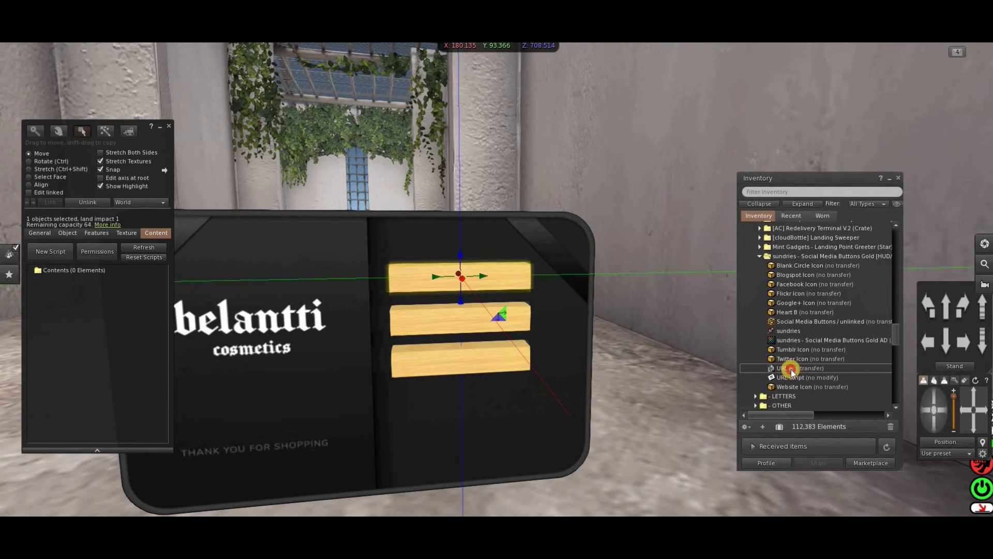
Drop the URL script from inventory into the top, middle and bottom bars' contents.
{"action": "left_click_drag", "start_coordinate": [792, 370], "coordinate": [71, 321]}
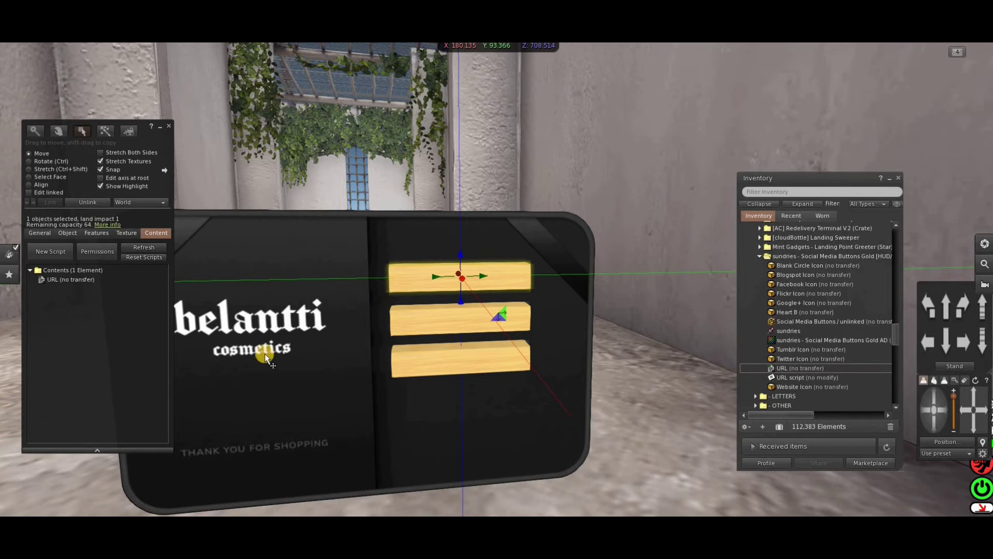
{"action": "left_click", "coordinate": [434, 323]}
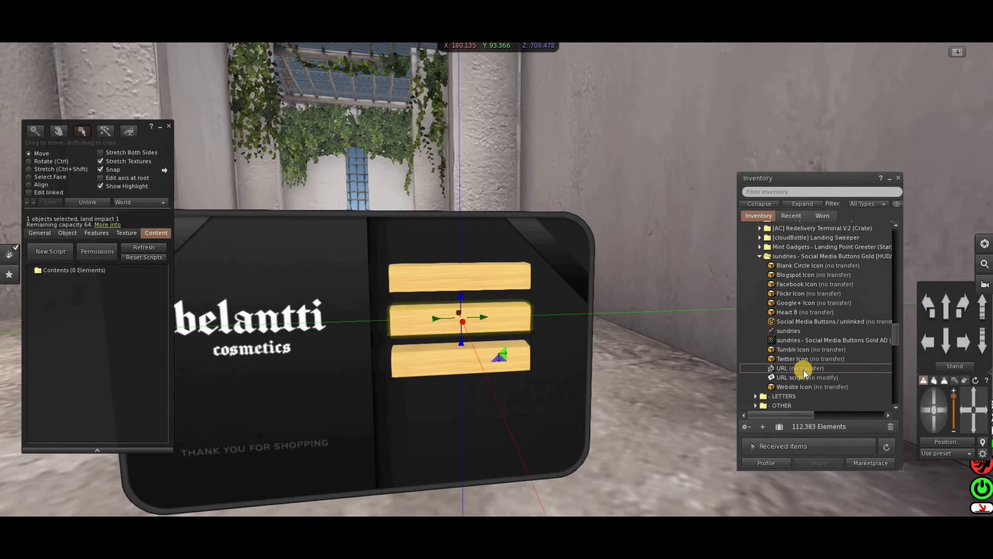
{"action": "left_click_drag", "start_coordinate": [792, 367], "coordinate": [147, 327]}
{"action": "left_click", "coordinate": [432, 364]}
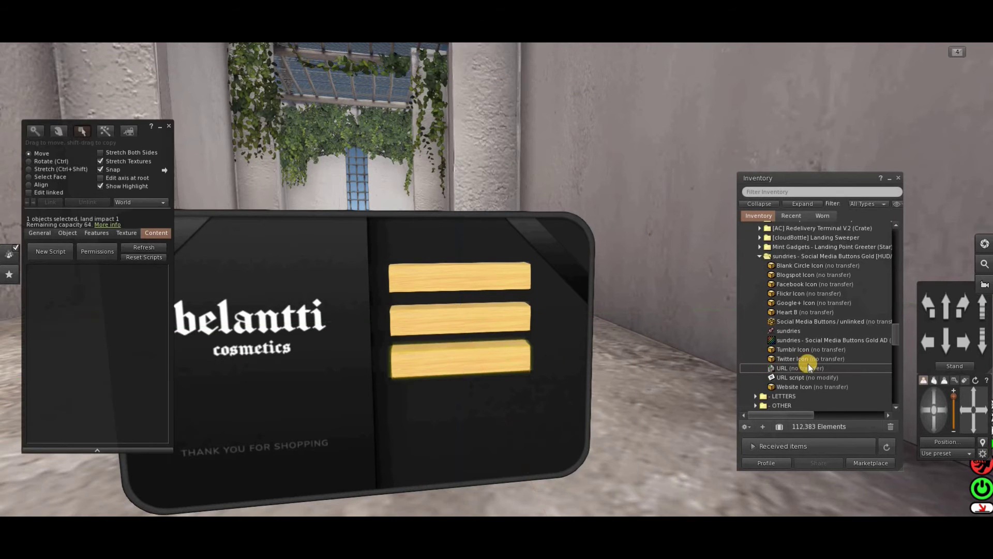
{"action": "left_click_drag", "start_coordinate": [786, 368], "coordinate": [112, 320]}
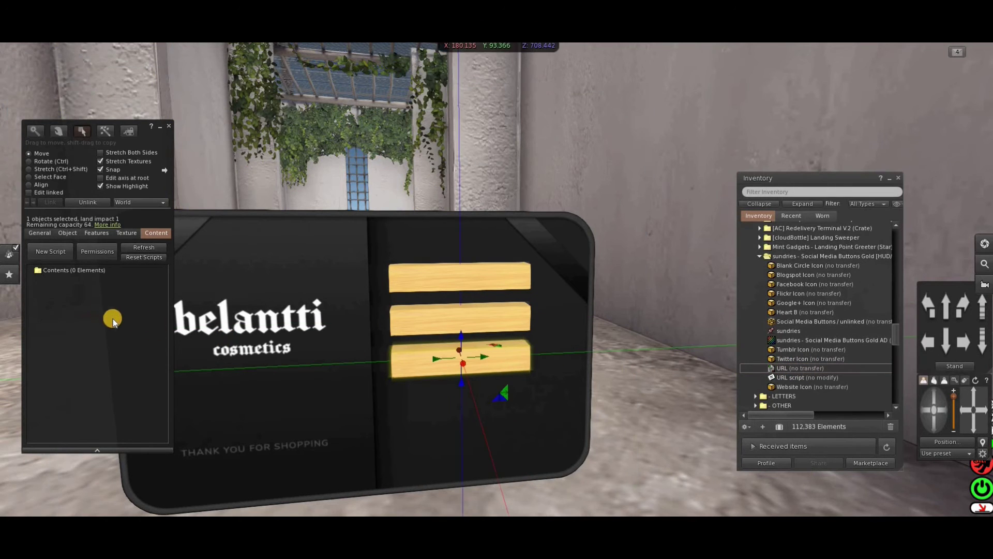
{"action": "left_click", "coordinate": [445, 280]}
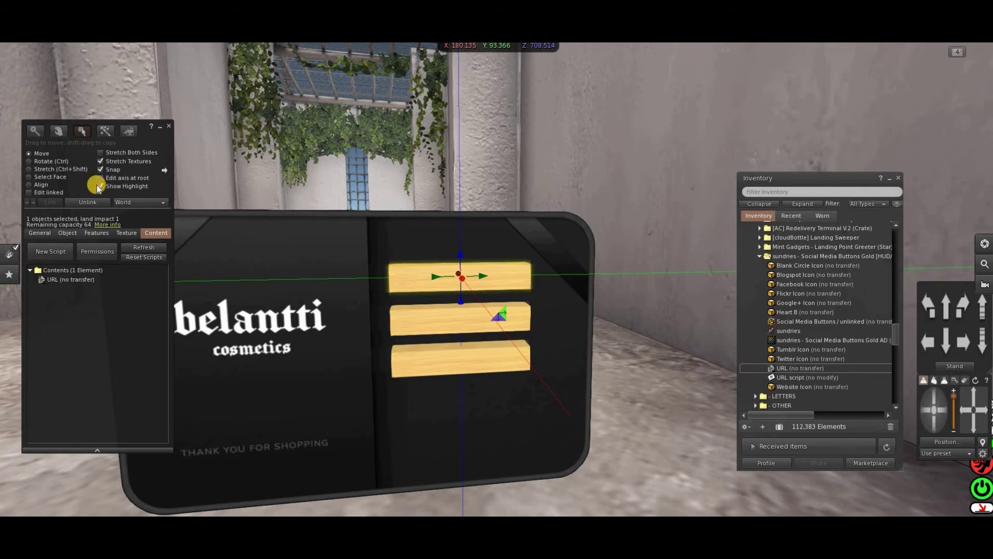
Set the top, middle and bottom bars' texture to Transparent.
{"action": "left_click", "coordinate": [128, 233]}
{"action": "left_click", "coordinate": [50, 318]}
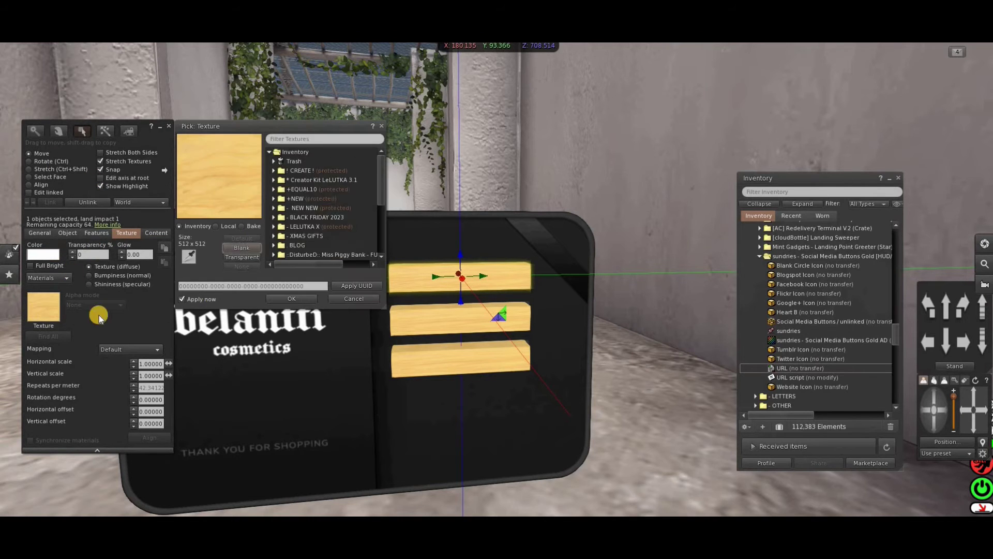
{"action": "left_click", "coordinate": [242, 257]}
{"action": "left_click", "coordinate": [460, 324]}
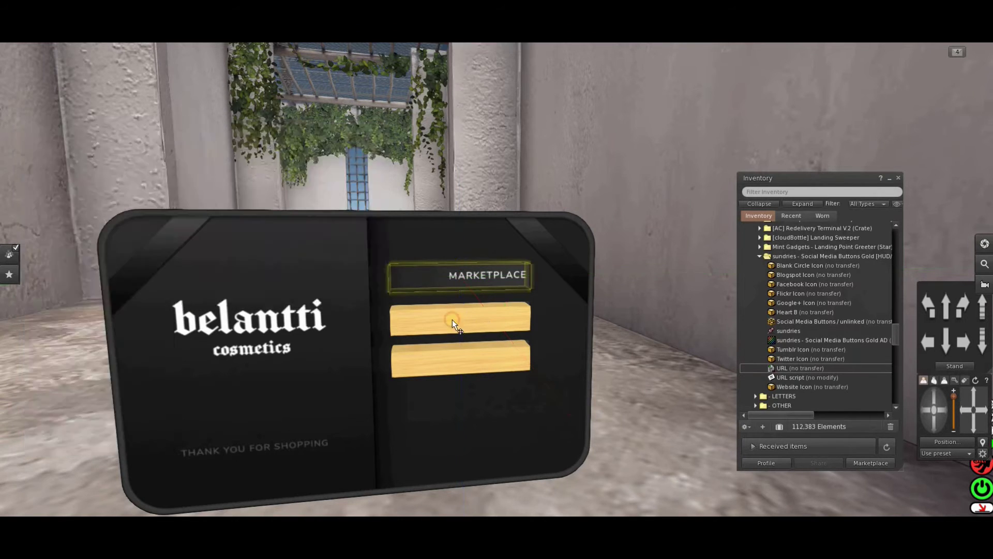
{"action": "left_click", "coordinate": [242, 258]}
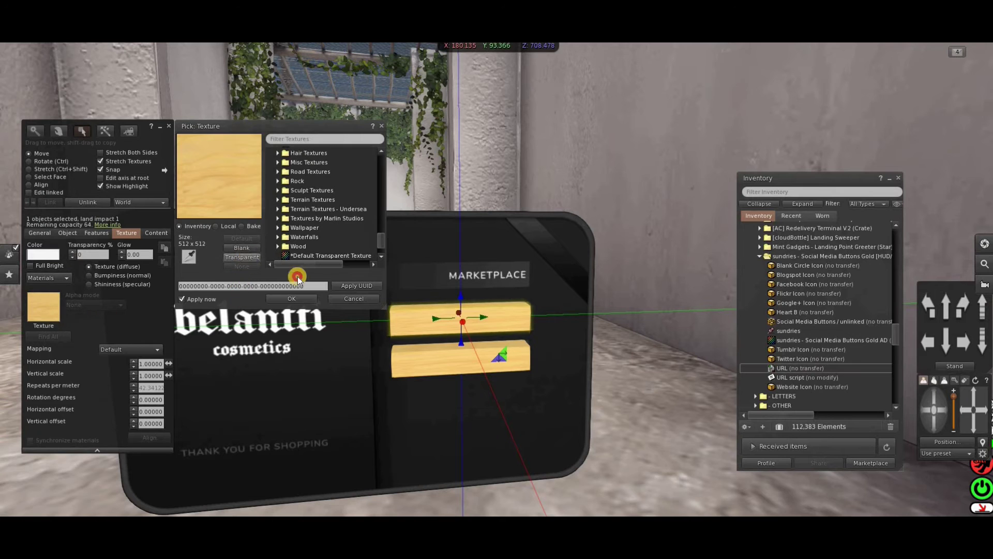
{"action": "left_click", "coordinate": [454, 354]}
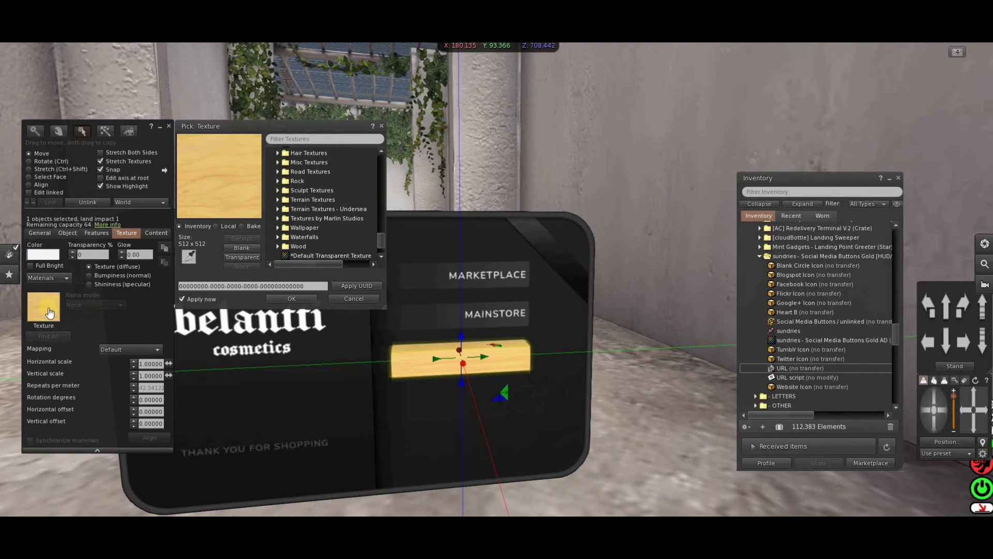
{"action": "left_click", "coordinate": [242, 257]}
{"action": "left_click", "coordinate": [303, 301]}
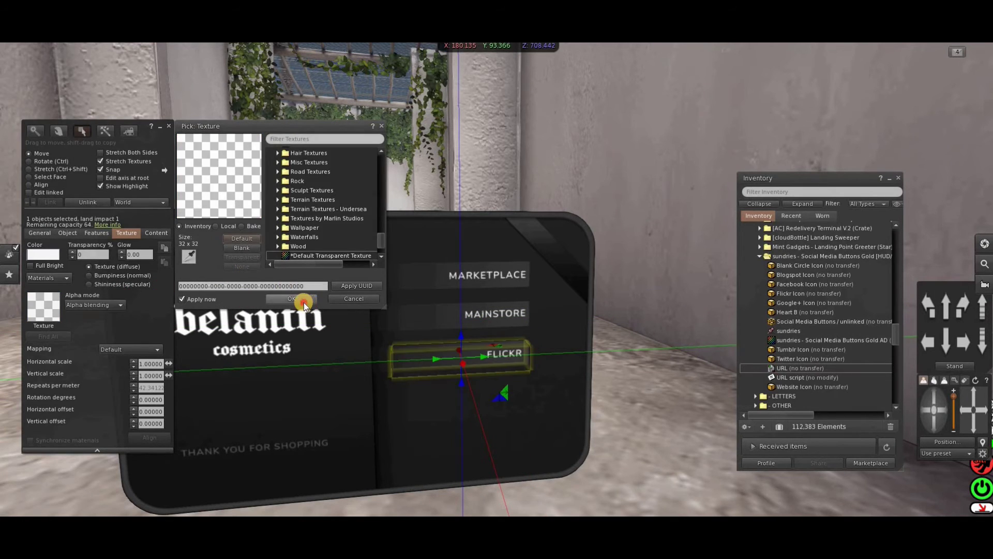
{"action": "left_click", "coordinate": [507, 284]}
Rename the top bar and change its URL script's Flickr label text to 'Marketplace'.
{"action": "left_click", "coordinate": [40, 233]}
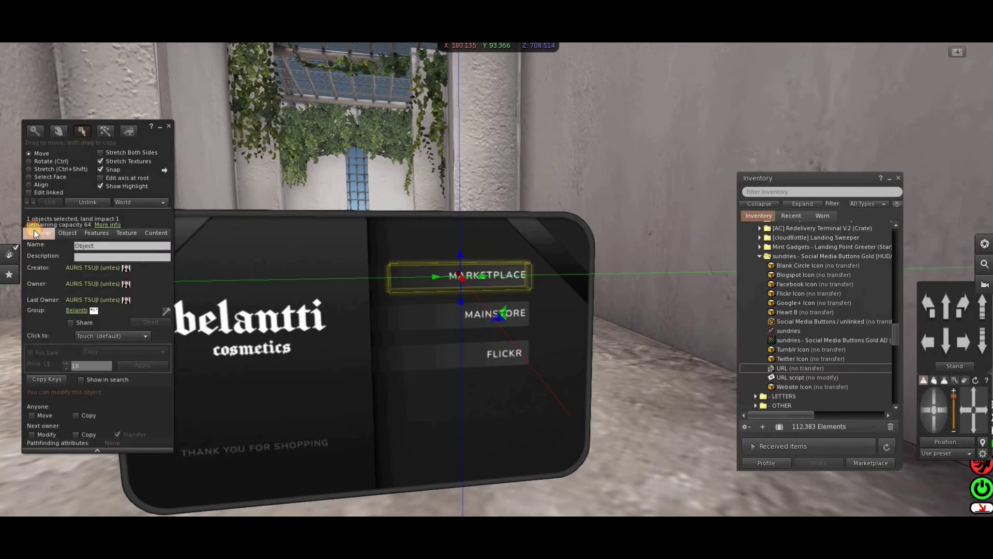
{"action": "type", "text": "Marketplace"}
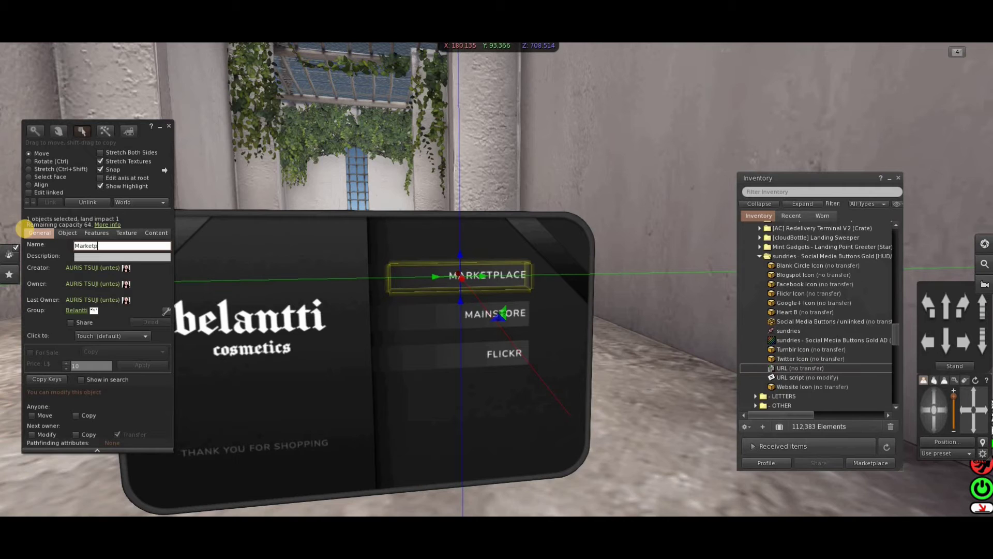
{"action": "left_click", "coordinate": [165, 233]}
{"action": "double_click", "coordinate": [132, 279]}
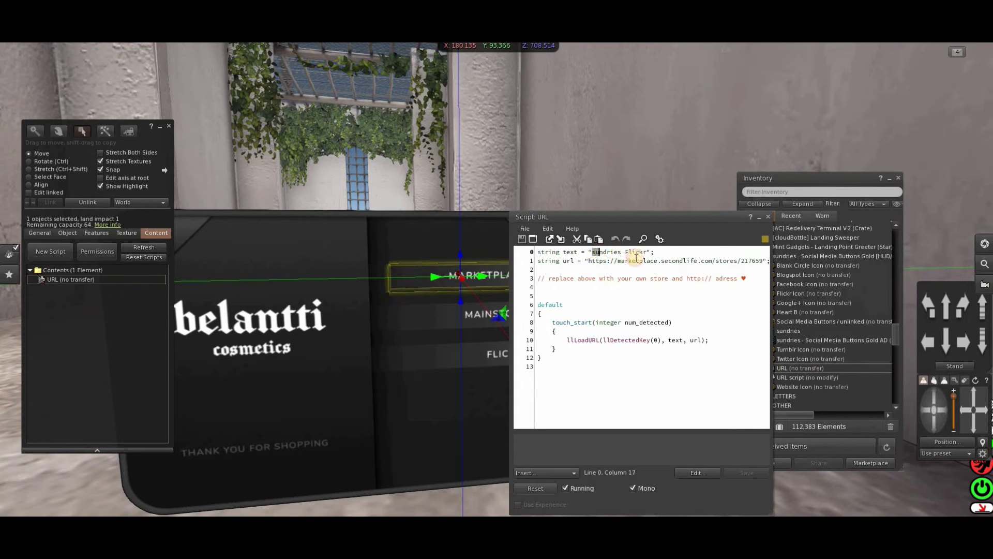
{"action": "left_click_drag", "start_coordinate": [592, 251], "coordinate": [648, 250]}
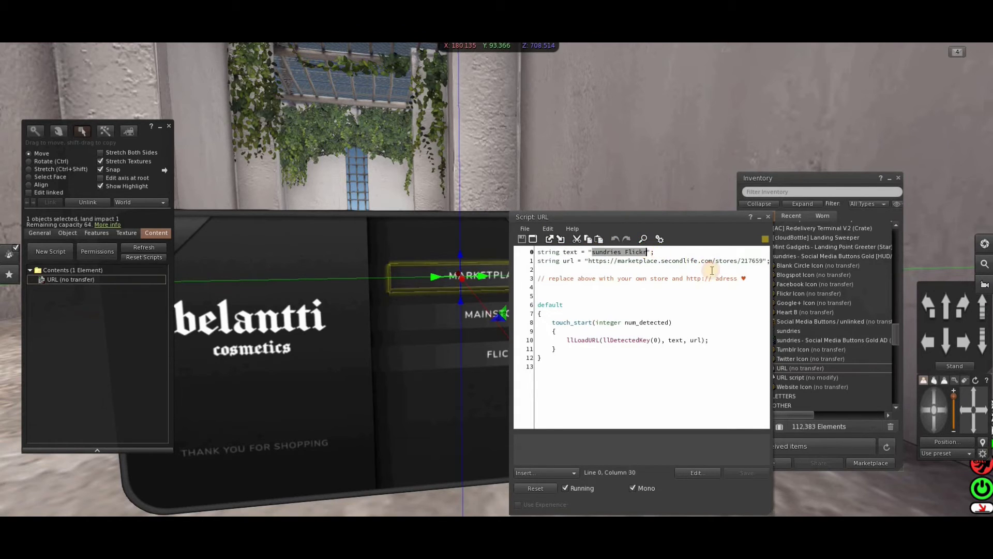
{"action": "type", "text": "M"}
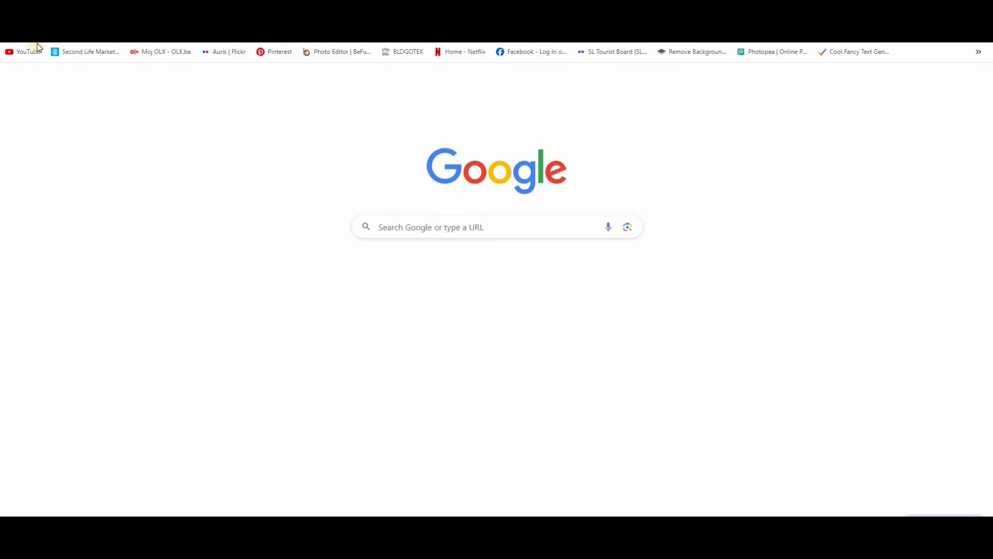
Copy the address of the Belantti Second Life Marketplace store page.
{"action": "left_click", "coordinate": [113, 52]}
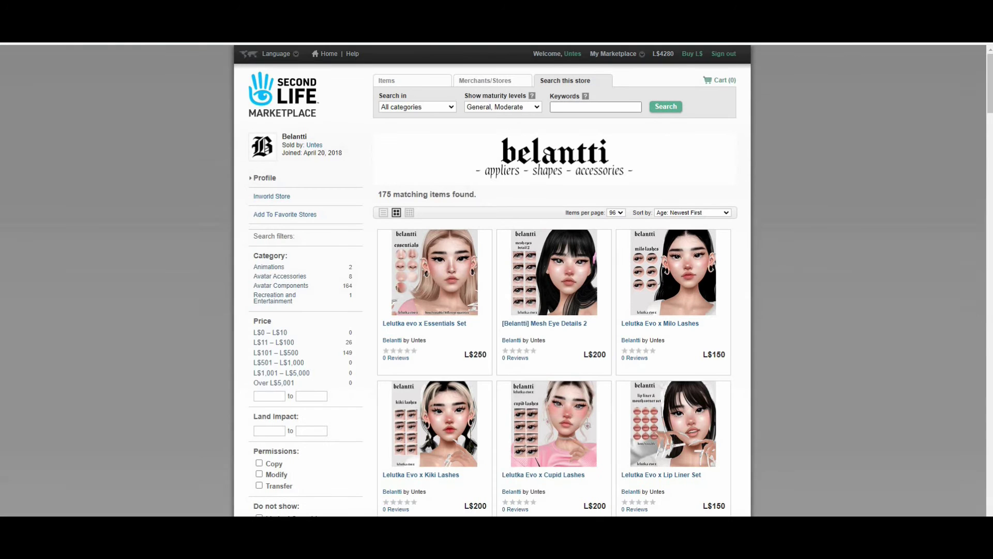
{"action": "right_click", "coordinate": [147, 24]}
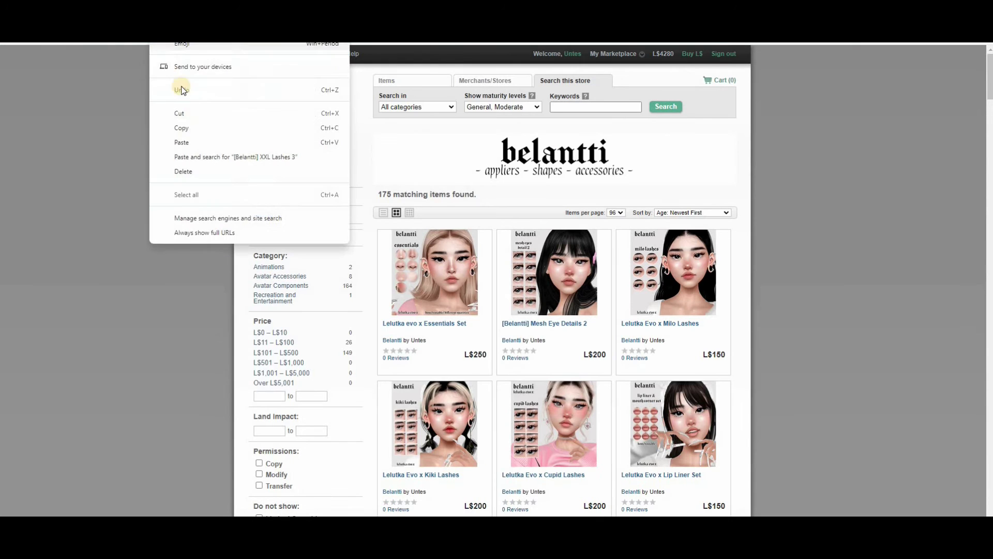
{"action": "left_click", "coordinate": [201, 127]}
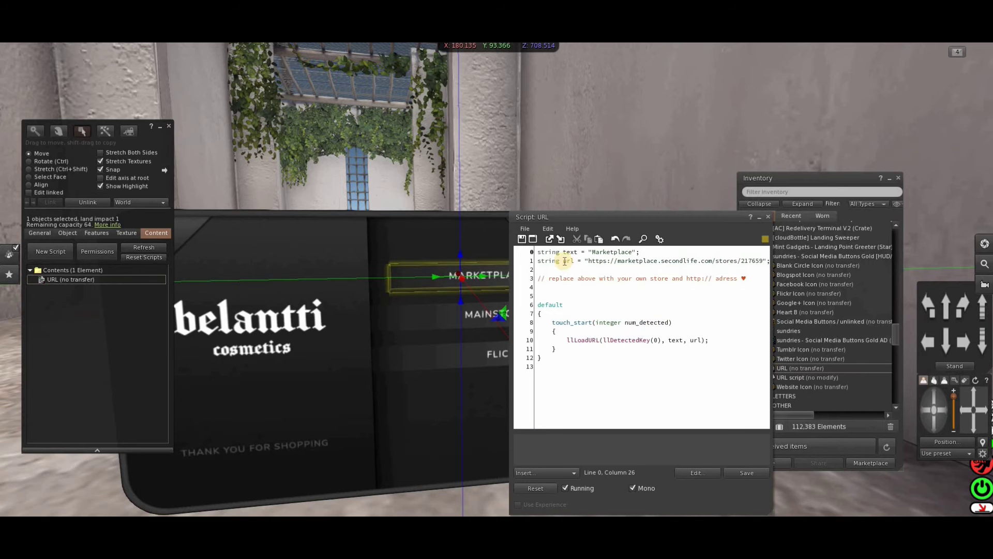
Replace the line-1 URL in the MARKETPLACE script with the Belantti store address and save.
{"action": "left_click_drag", "start_coordinate": [591, 264], "coordinate": [756, 258]}
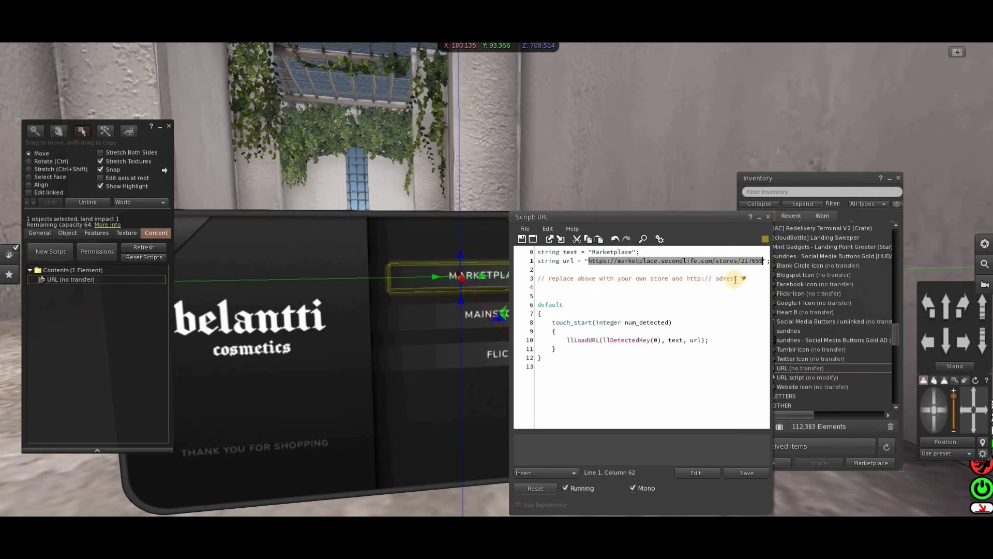
{"action": "type", "text": "https://marketplace.secondlife.com/stores/217659"}
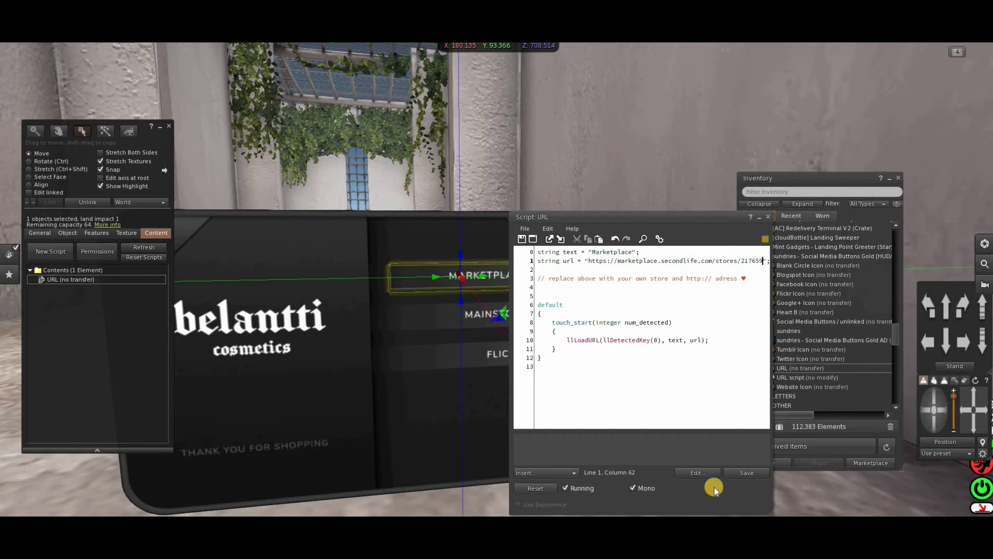
{"action": "left_click", "coordinate": [747, 472]}
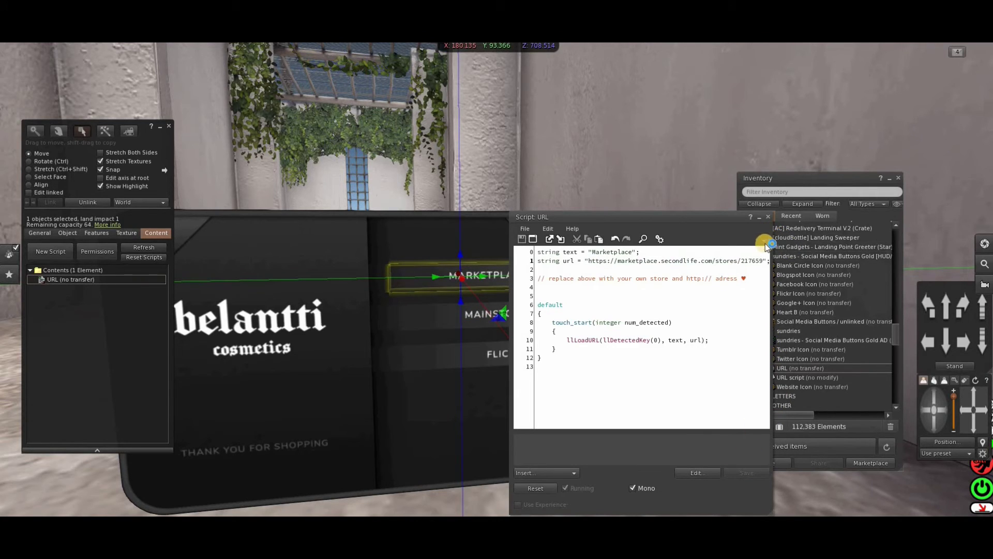
Close the editors and confirm the MARKETPLACE button opens the Belantti Marketplace store page.
{"action": "left_click", "coordinate": [771, 216]}
{"action": "left_click", "coordinate": [443, 273]}
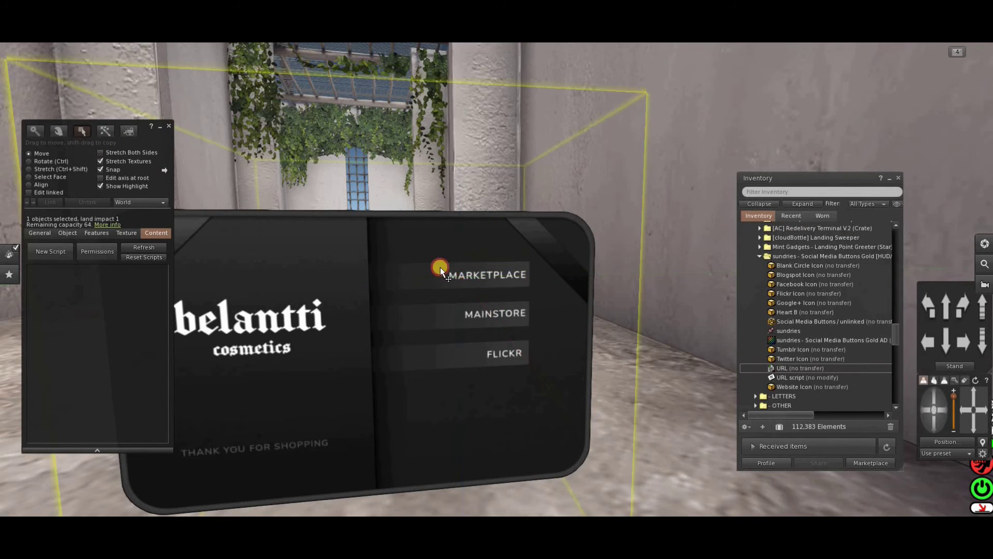
{"action": "left_click", "coordinate": [170, 127]}
{"action": "left_click", "coordinate": [491, 291]}
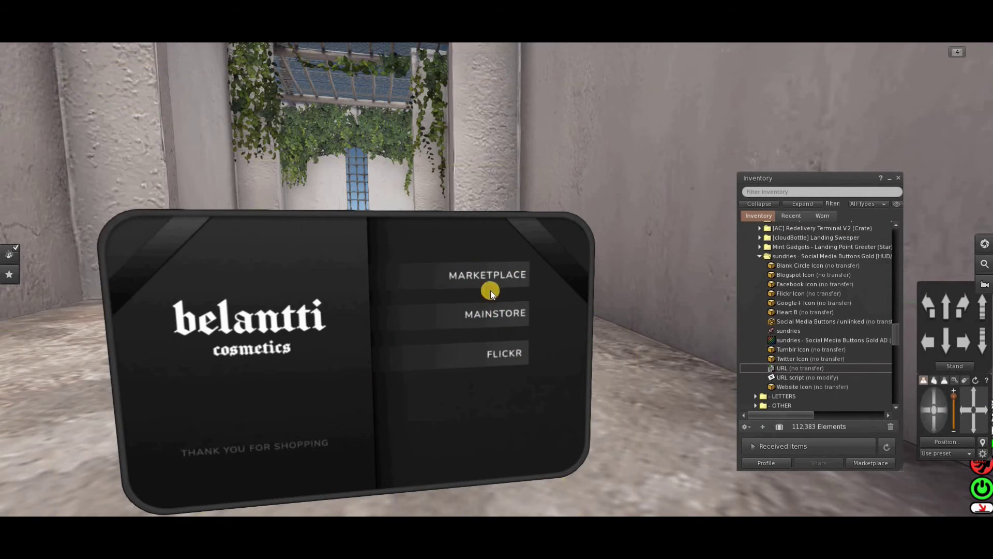
{"action": "left_click", "coordinate": [842, 128]}
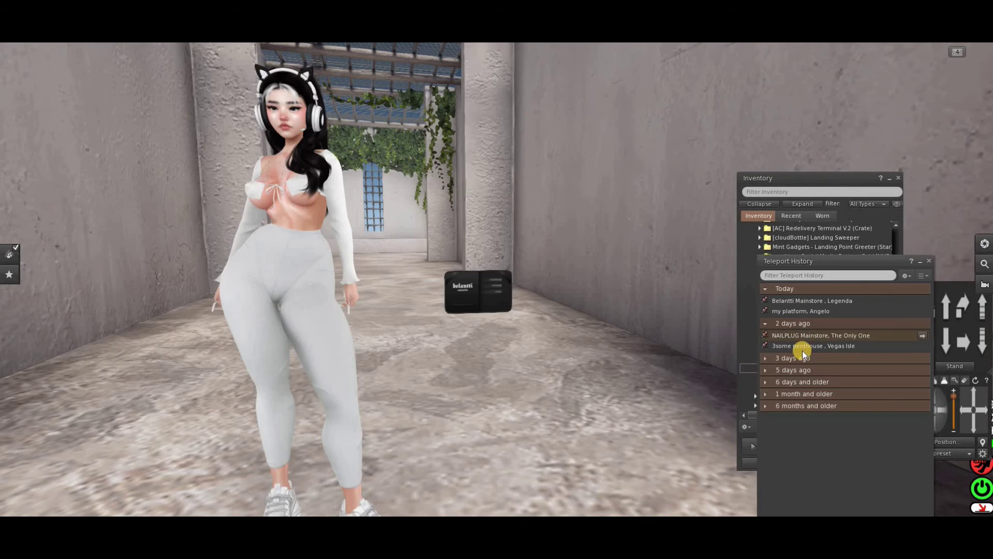
Copy the SLurl for Belantti Mainstore at Legenda (174, 95, 698) from the map, then edit MAINSTORE.
{"action": "left_click", "coordinate": [799, 358]}
{"action": "right_click", "coordinate": [808, 390]}
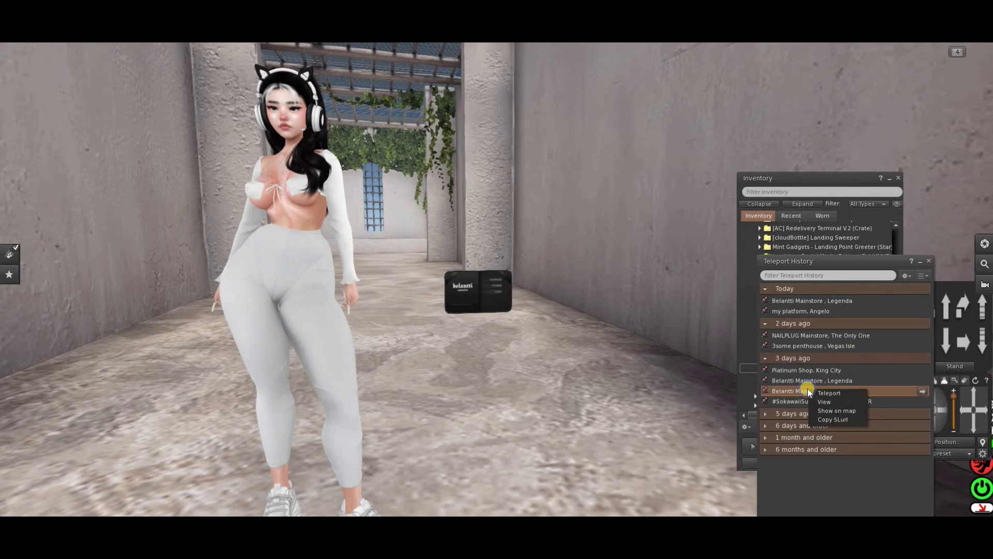
{"action": "left_click", "coordinate": [844, 412]}
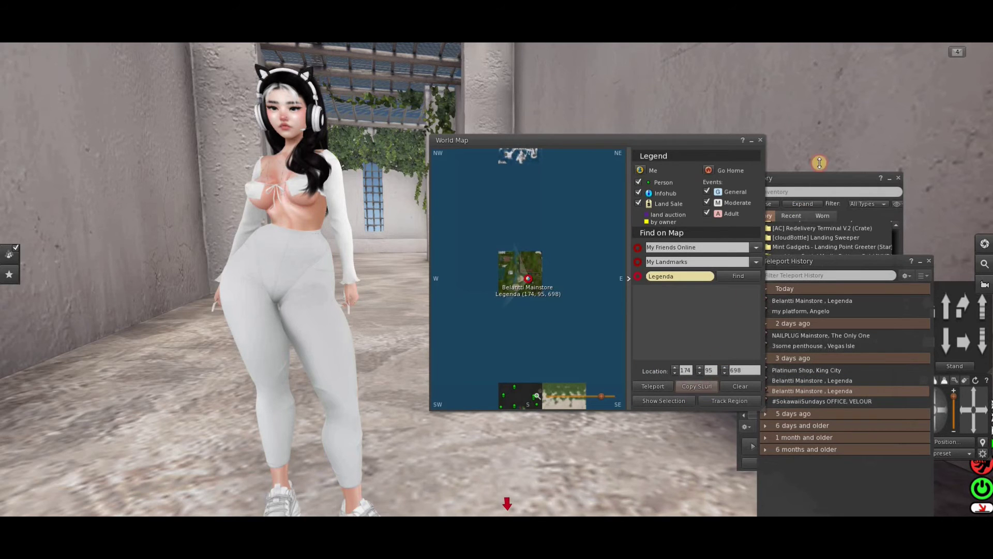
{"action": "left_click", "coordinate": [761, 140]}
{"action": "left_click", "coordinate": [482, 302]}
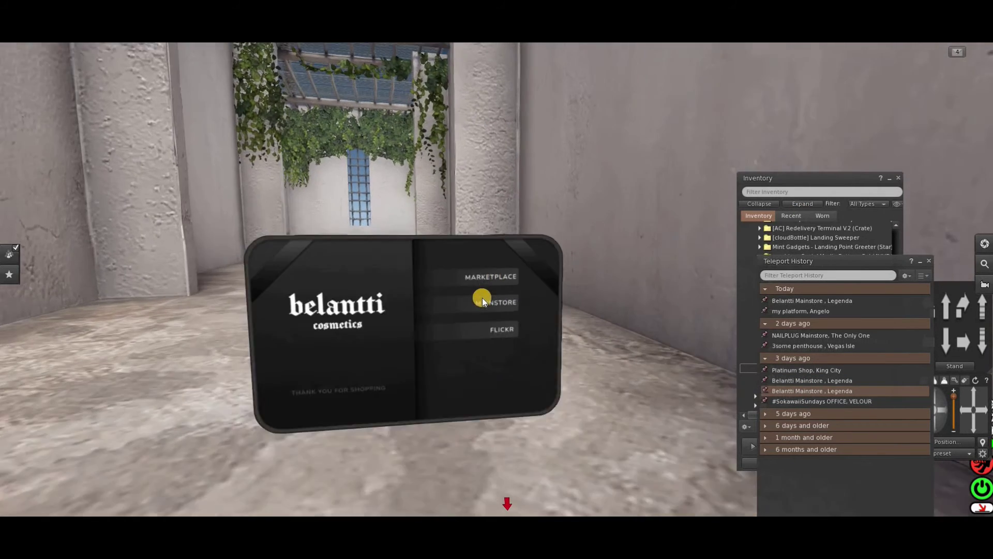
{"action": "right_click", "coordinate": [493, 317]}
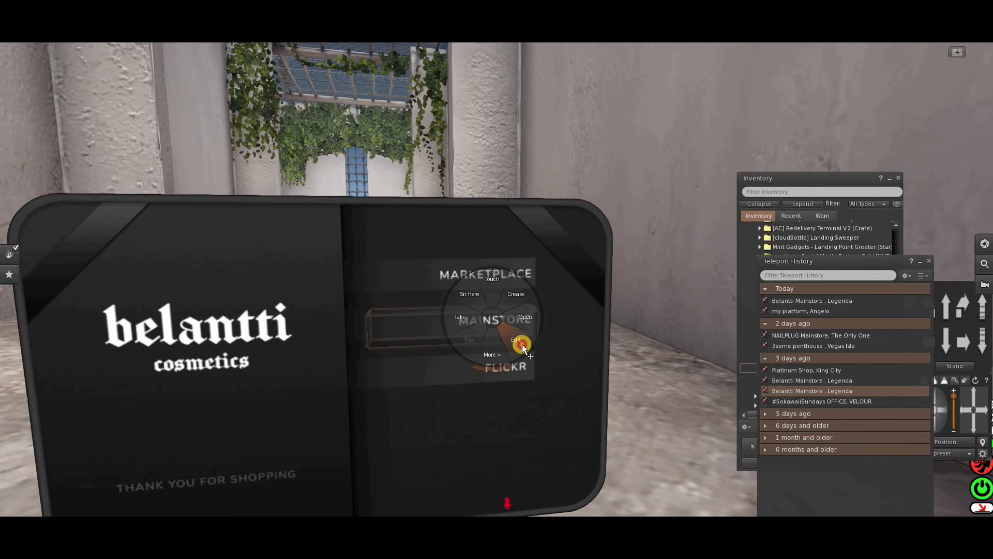
{"action": "left_click", "coordinate": [520, 343]}
Open the MAINSTORE button's URL script and paste the Mainstore map link over line 1.
{"action": "left_click", "coordinate": [31, 237]}
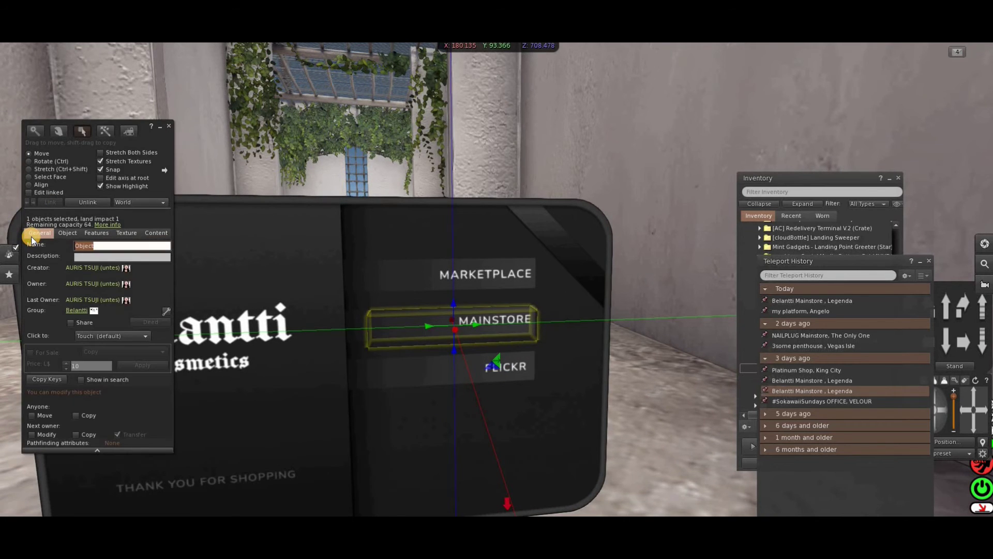
{"action": "type", "text": "Belantti Mainstore"}
{"action": "left_click", "coordinate": [161, 233]}
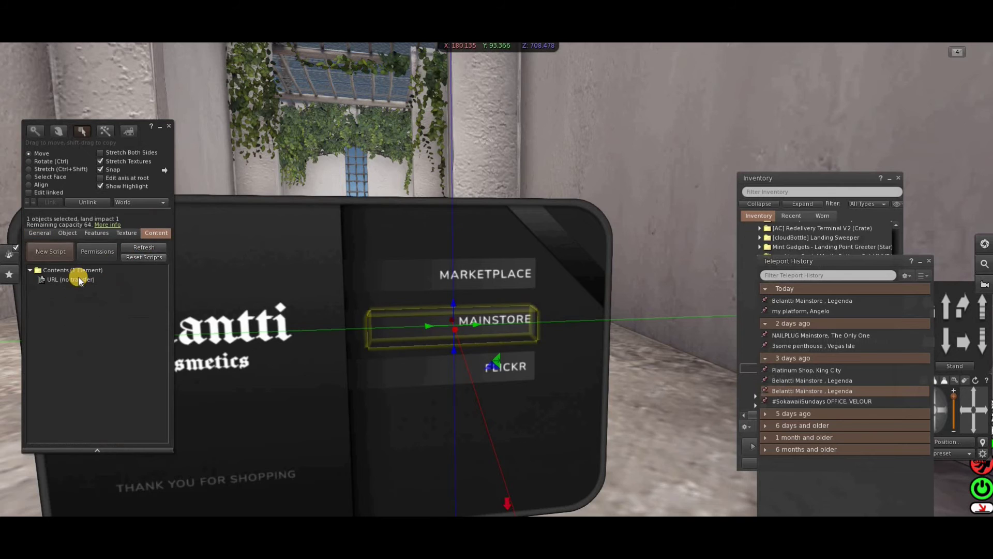
{"action": "double_click", "coordinate": [78, 279]}
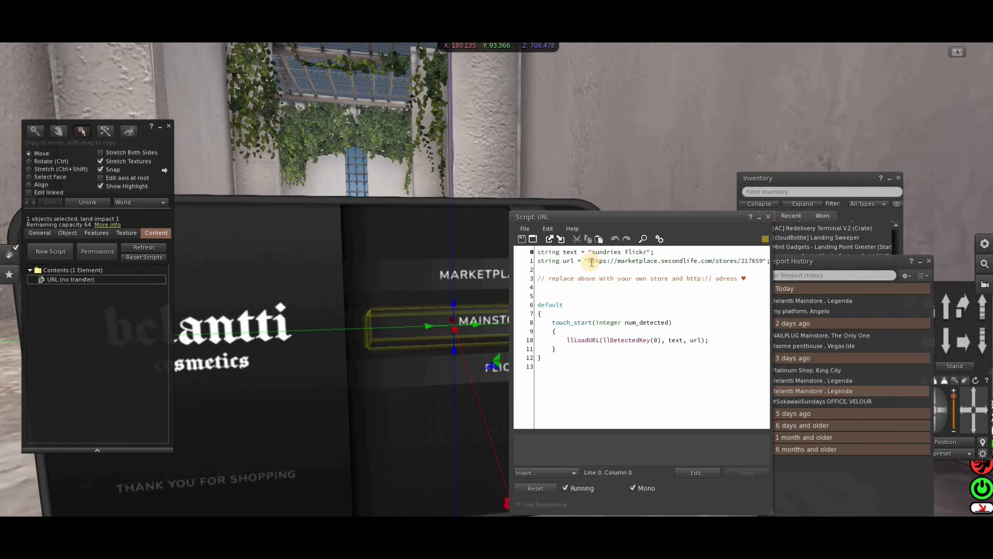
{"action": "left_click_drag", "start_coordinate": [589, 260], "coordinate": [764, 264]}
{"action": "key", "text": "ctrl"}
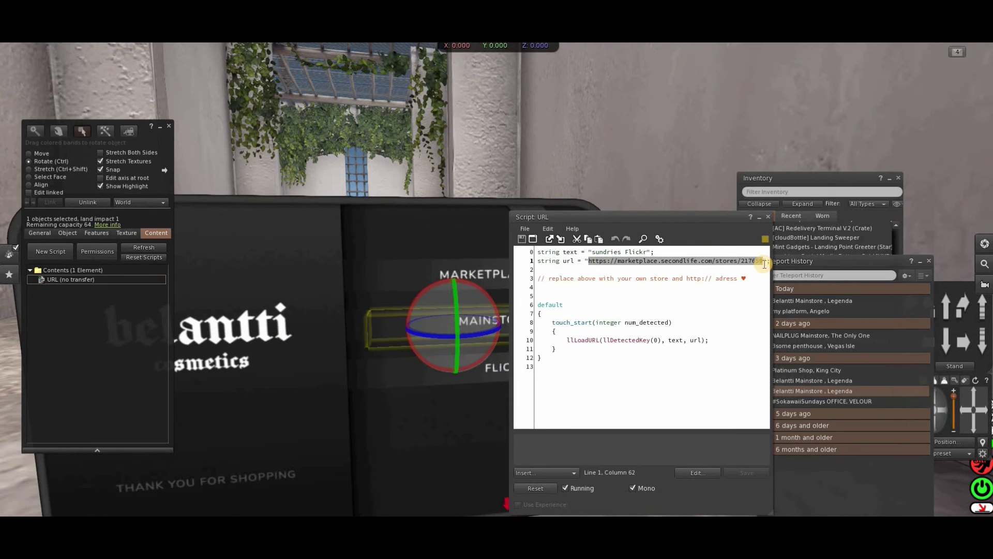
{"action": "type", "text": "http://maps.secondlife.com/secondlife/Legenda/174/95/698"}
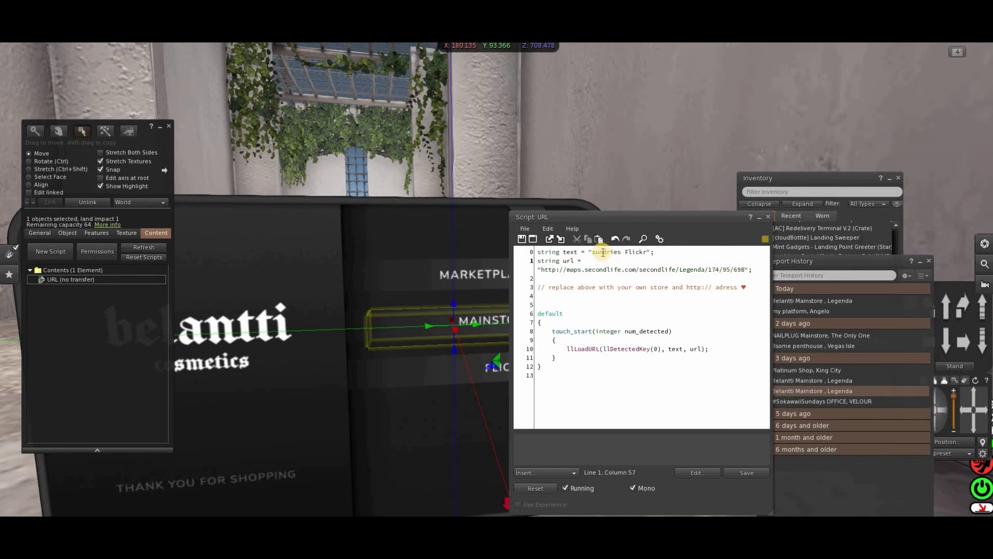
Change the button label text to 'Mainstore' and save the script.
{"action": "mouse_move", "coordinate": [596, 255]}
{"action": "left_mouse_down"}
{"action": "mouse_move", "coordinate": [643, 252]}
{"action": "mouse_move", "coordinate": [598, 256]}
{"action": "left_mouse_up"}
{"action": "double_click", "coordinate": [597, 252]}
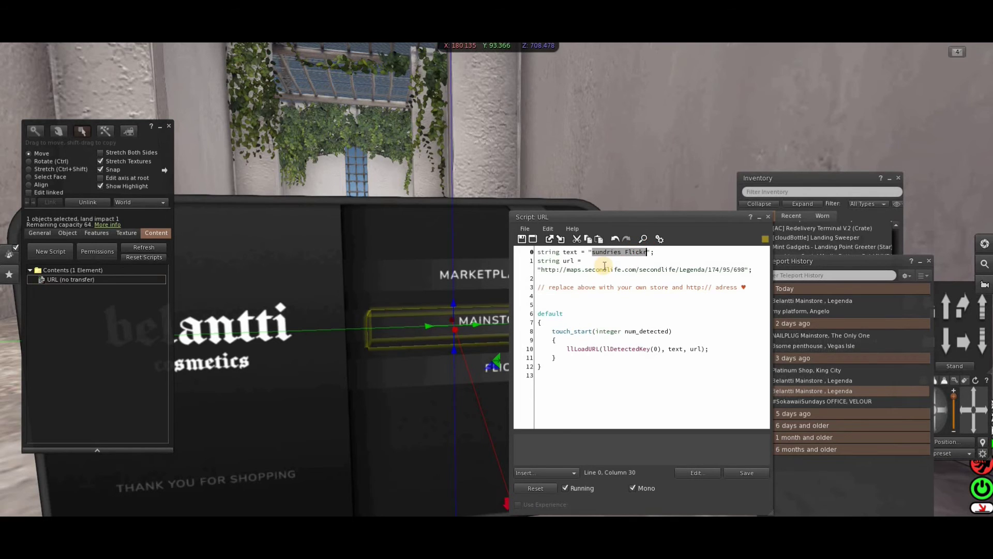
{"action": "type", "text": "Mai"}
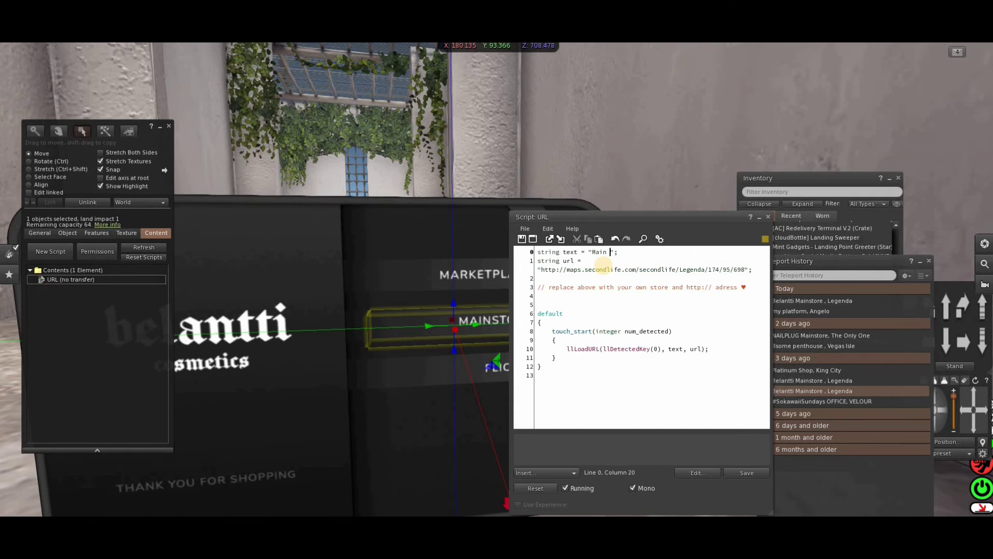
{"action": "type", "text": "nstore"}
{"action": "left_click", "coordinate": [746, 472]}
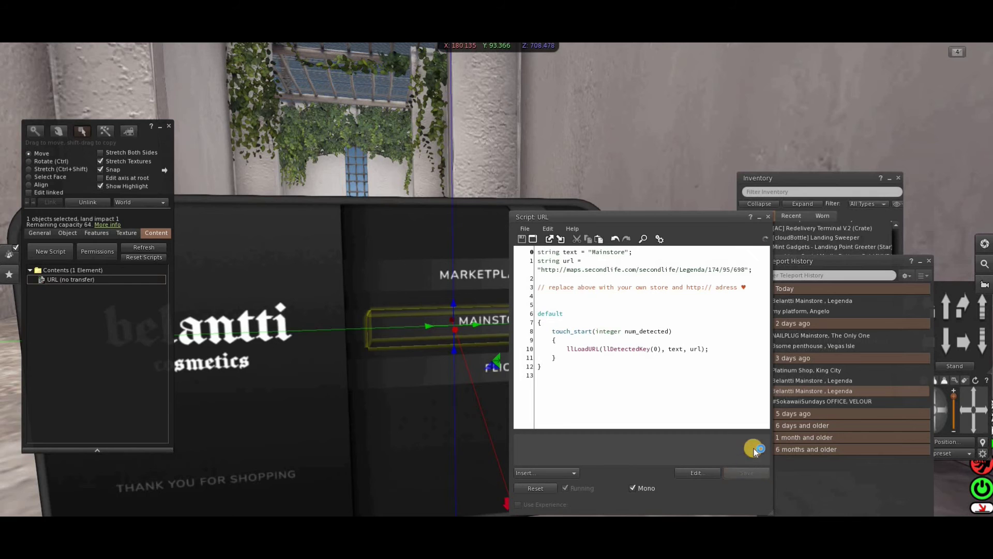
Close the editors and verify MAINSTORE opens Second Life Maps at Legenda.
{"action": "left_click", "coordinate": [768, 216]}
{"action": "left_click", "coordinate": [168, 126]}
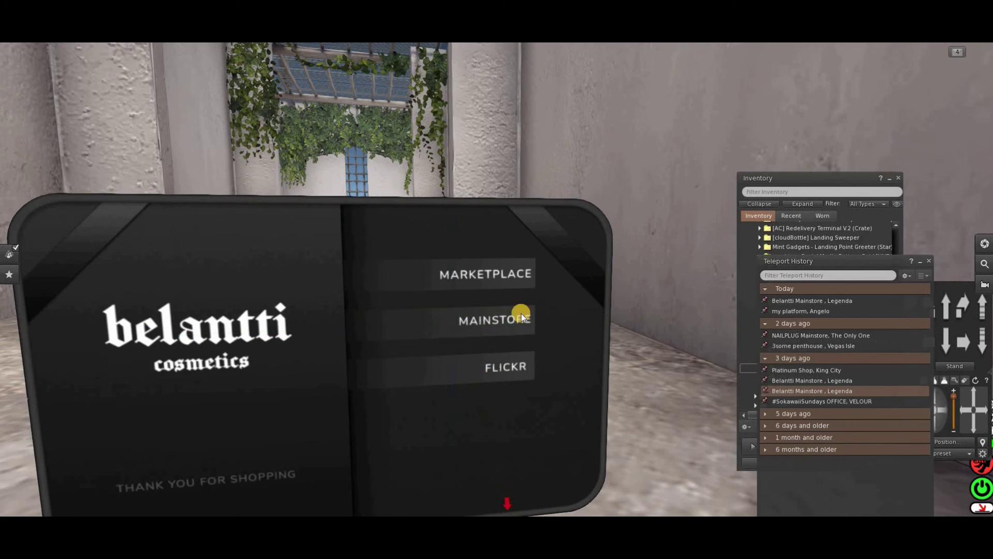
{"action": "left_click", "coordinate": [494, 321]}
{"action": "left_click", "coordinate": [841, 118]}
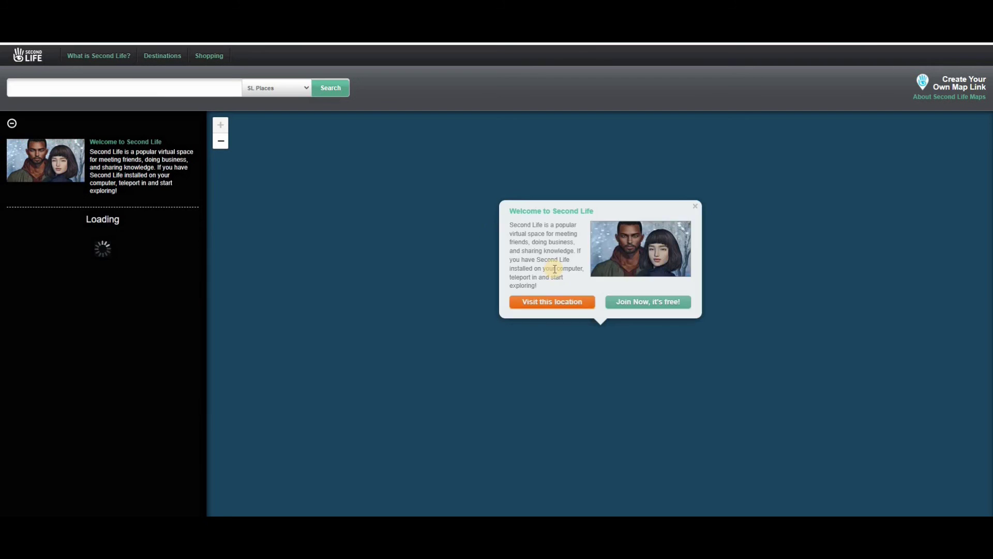
{"action": "key", "text": "alt+Tab"}
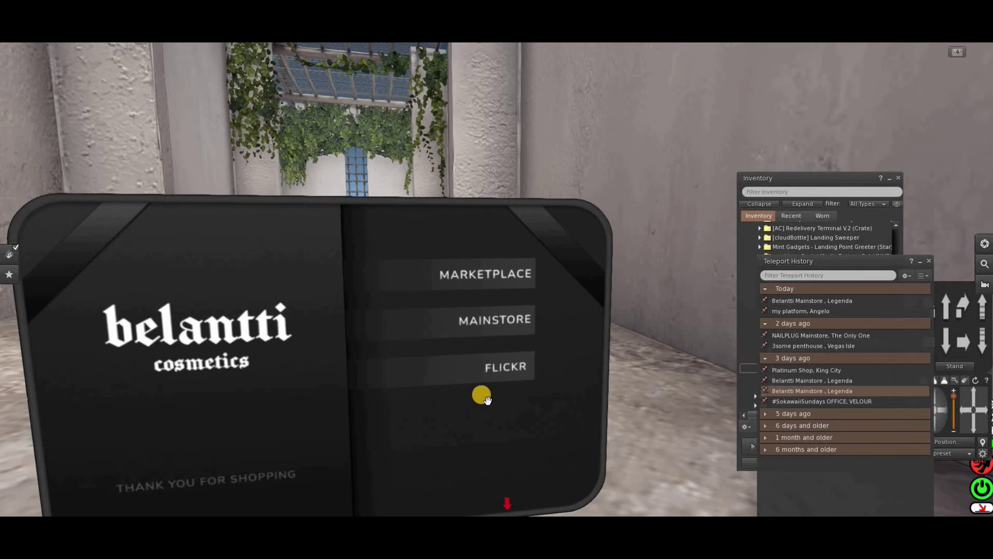
Copy the Belantti SL Flickr photostream page address from the browser's address bar.
{"action": "left_click", "coordinate": [362, 497]}
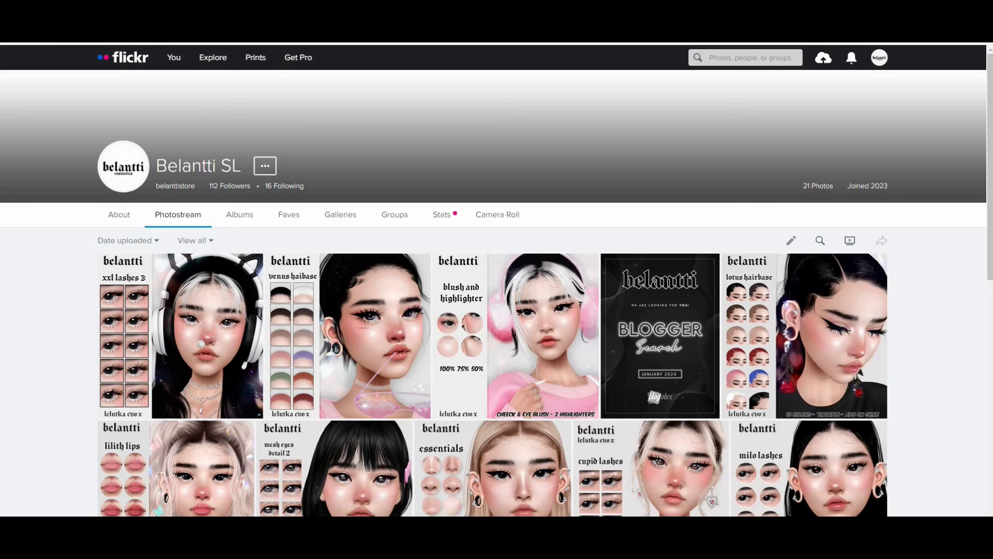
{"action": "right_click", "coordinate": [191, 31]}
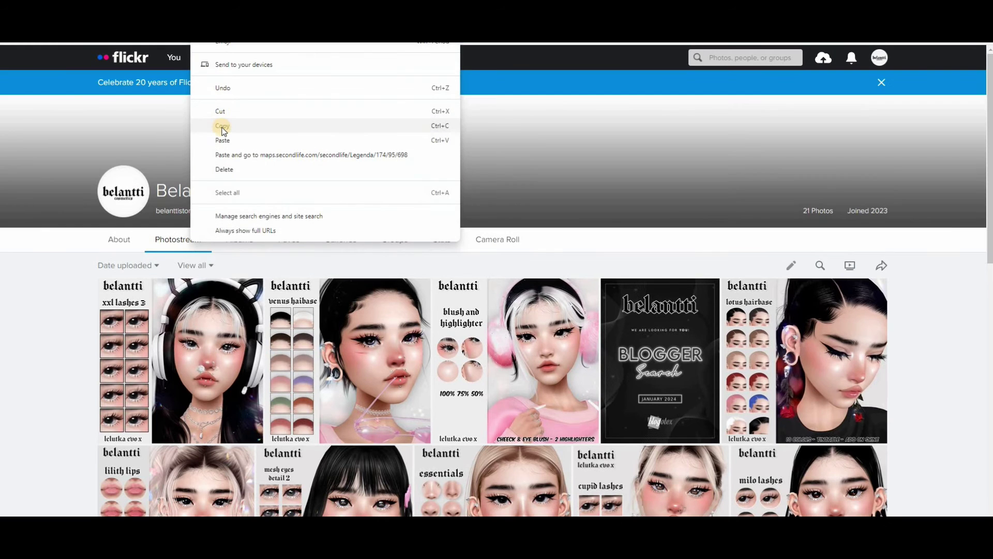
{"action": "left_click", "coordinate": [222, 124]}
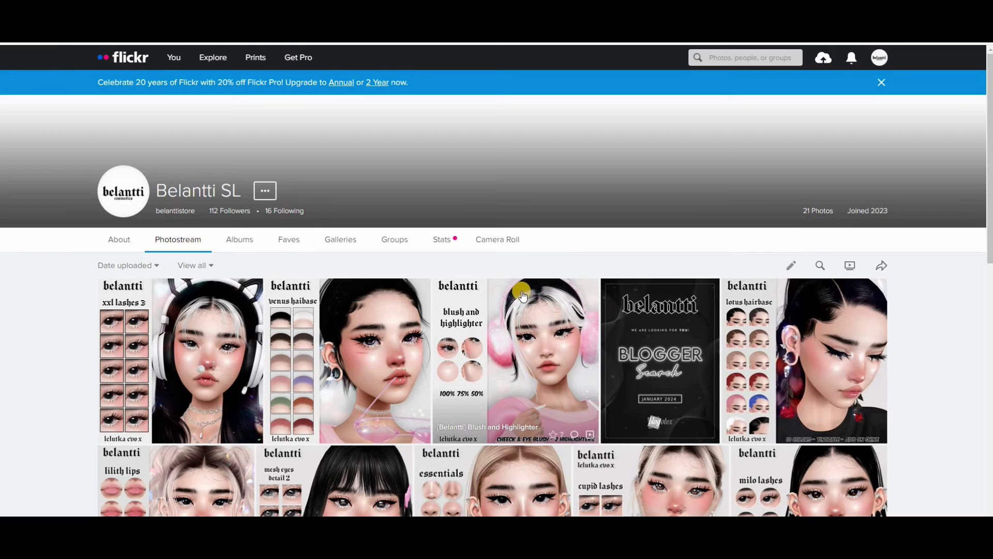
{"action": "scroll", "coordinate": [520, 295], "scroll_direction": "down", "scroll_amount": 4}
{"action": "scroll", "coordinate": [516, 317], "scroll_direction": "up", "scroll_amount": 4}
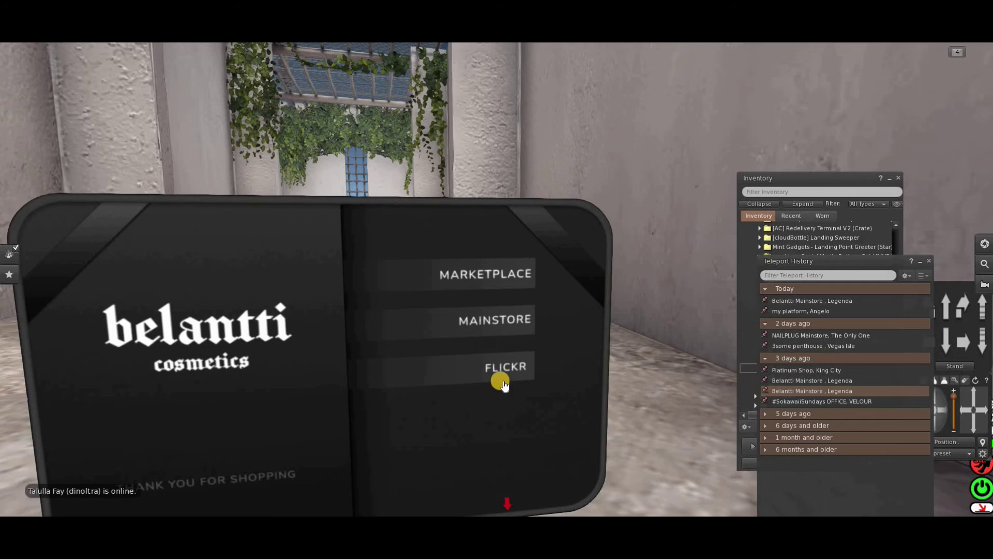
Open the FLICKR button's URL script and paste the Flickr photostream address over line 1.
{"action": "right_click", "coordinate": [508, 372]}
{"action": "left_click", "coordinate": [533, 398]}
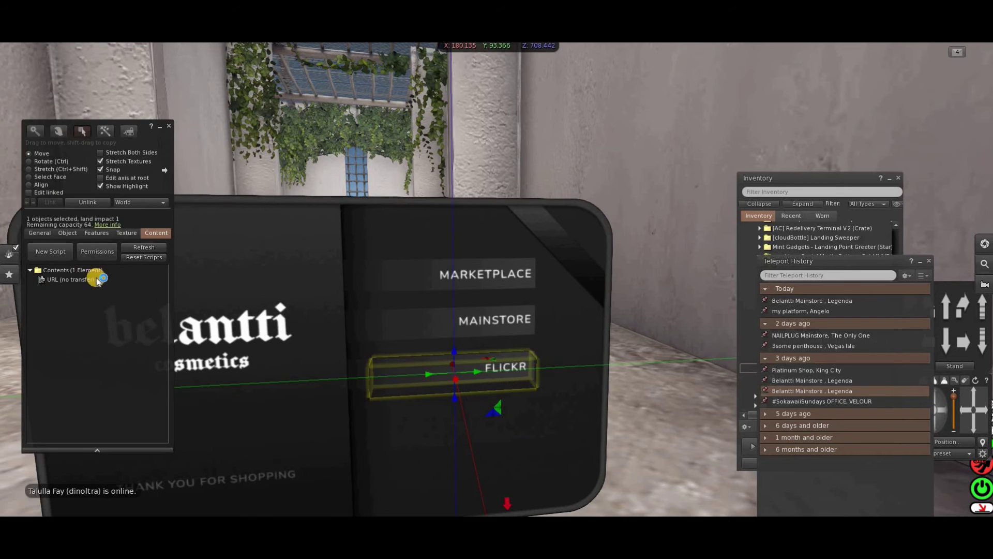
{"action": "left_click", "coordinate": [43, 233]}
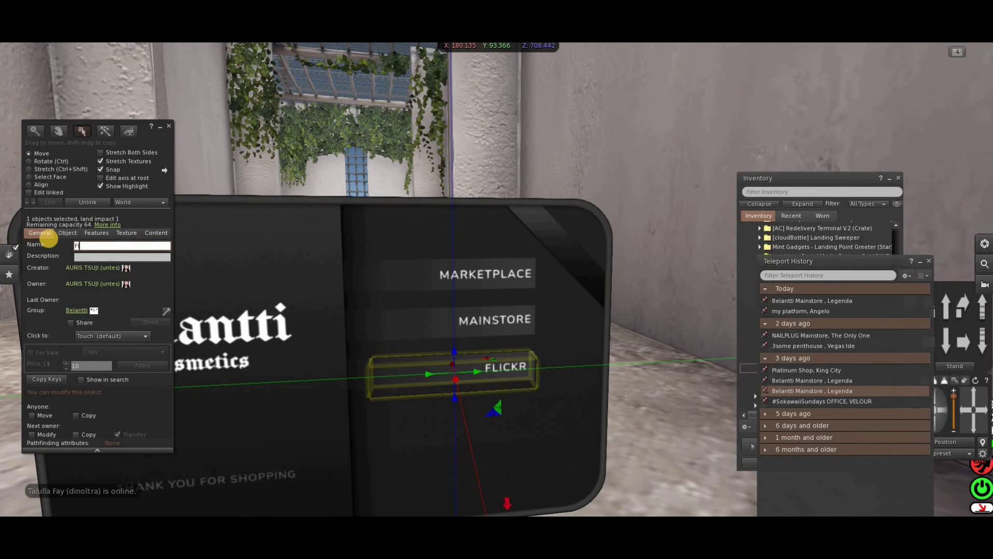
{"action": "type", "text": "e"}
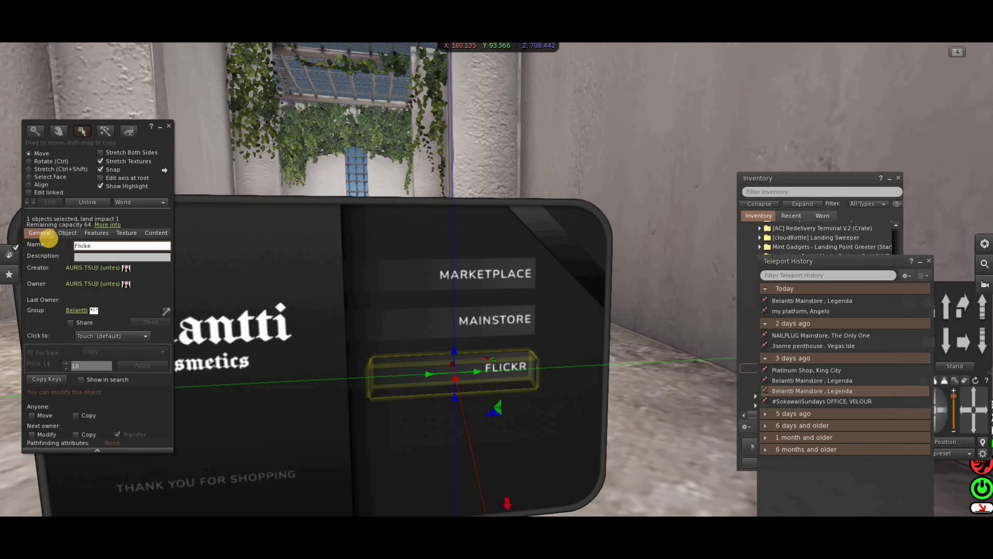
{"action": "left_click", "coordinate": [152, 233]}
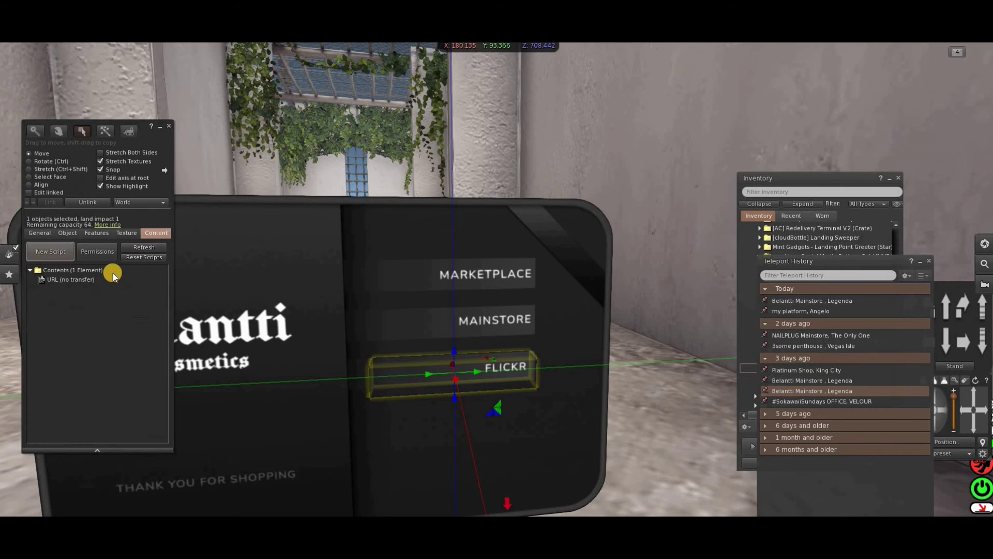
{"action": "double_click", "coordinate": [105, 284]}
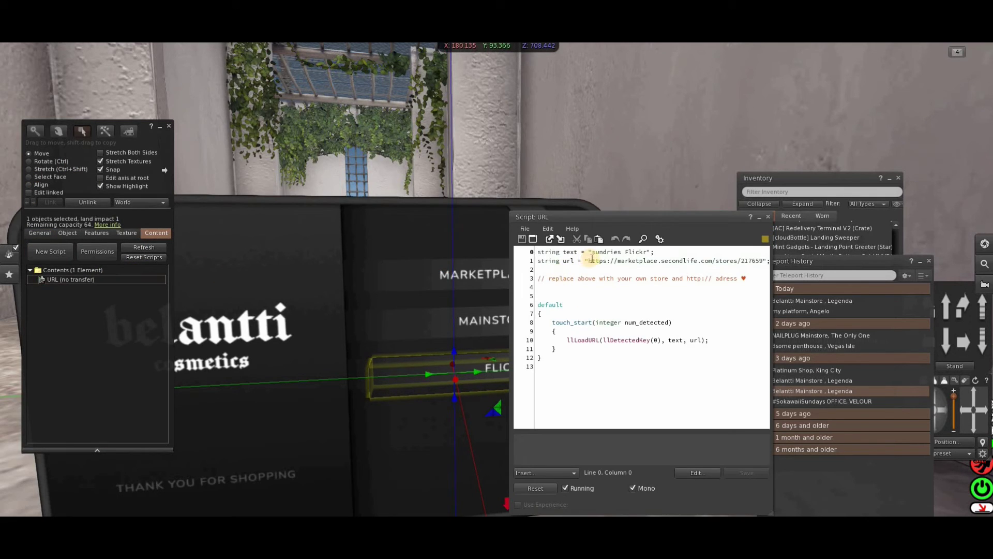
{"action": "left_click_drag", "start_coordinate": [591, 261], "coordinate": [766, 261]}
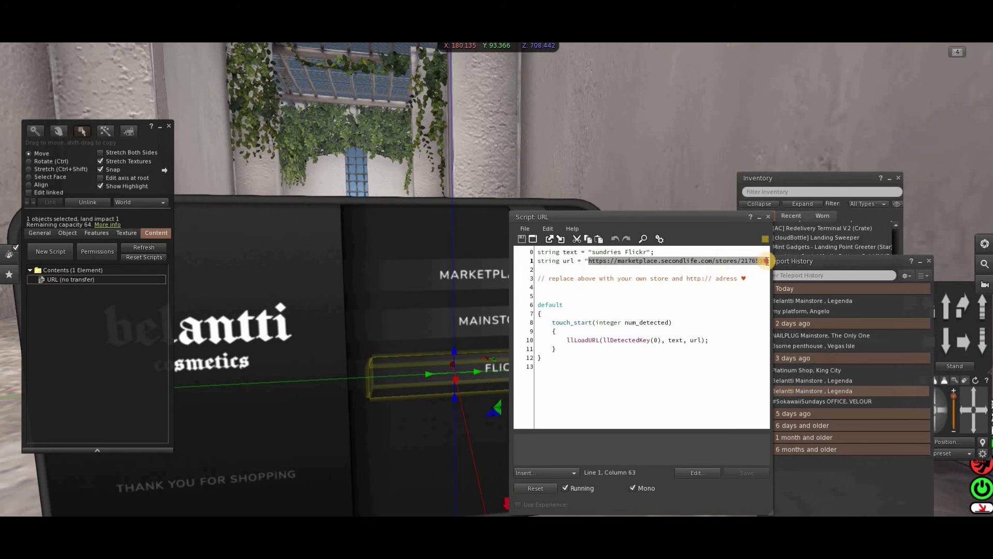
{"action": "key", "text": "ctrl+v"}
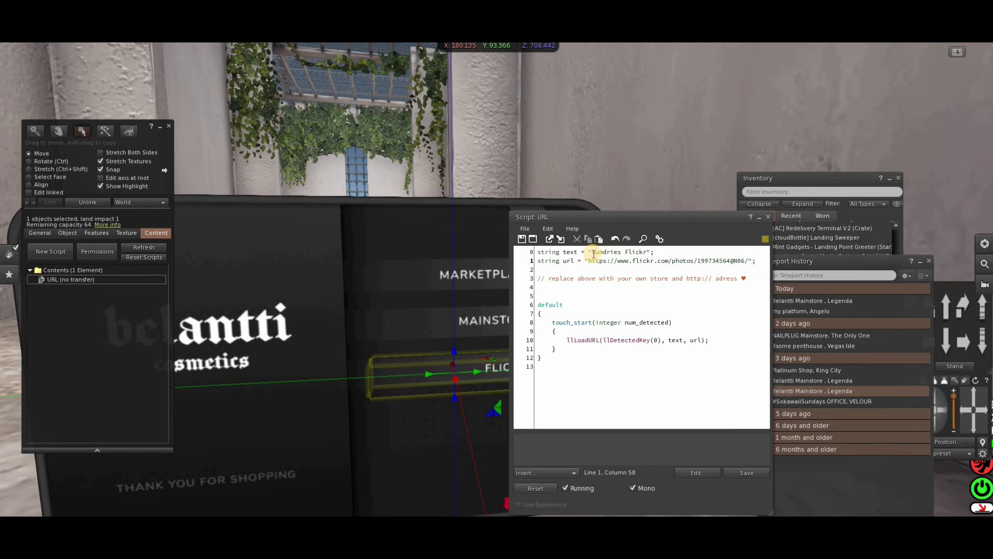
Delete 'sundries' so the label reads 'Flickr' and save the script.
{"action": "left_click", "coordinate": [593, 252]}
{"action": "left_click_drag", "start_coordinate": [605, 251], "coordinate": [621, 251]}
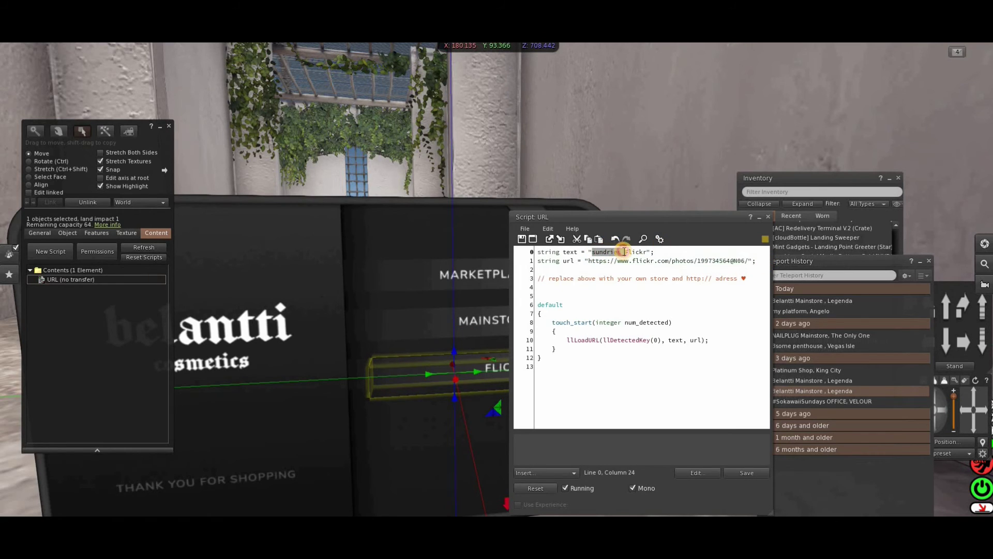
{"action": "key", "text": "BackSpace"}
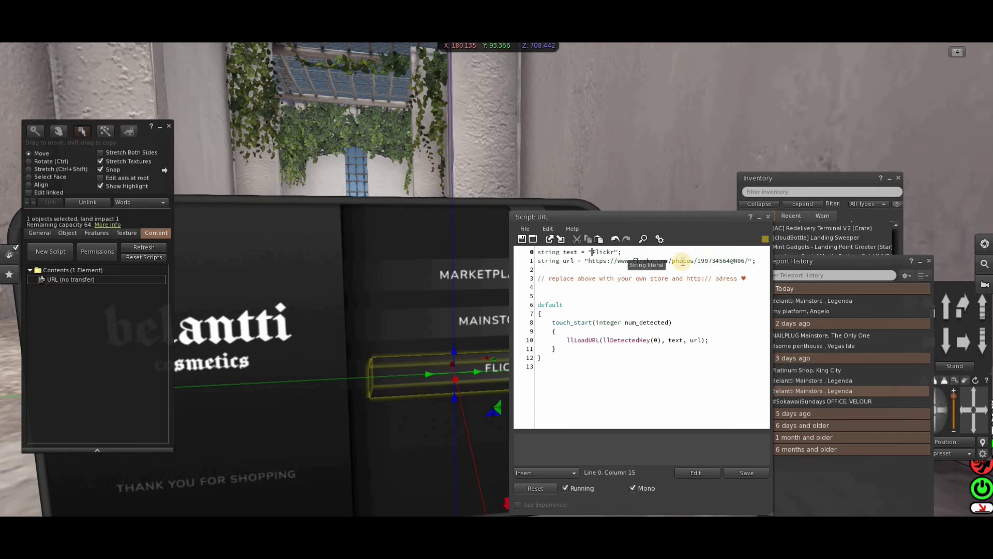
{"action": "left_click", "coordinate": [747, 472]}
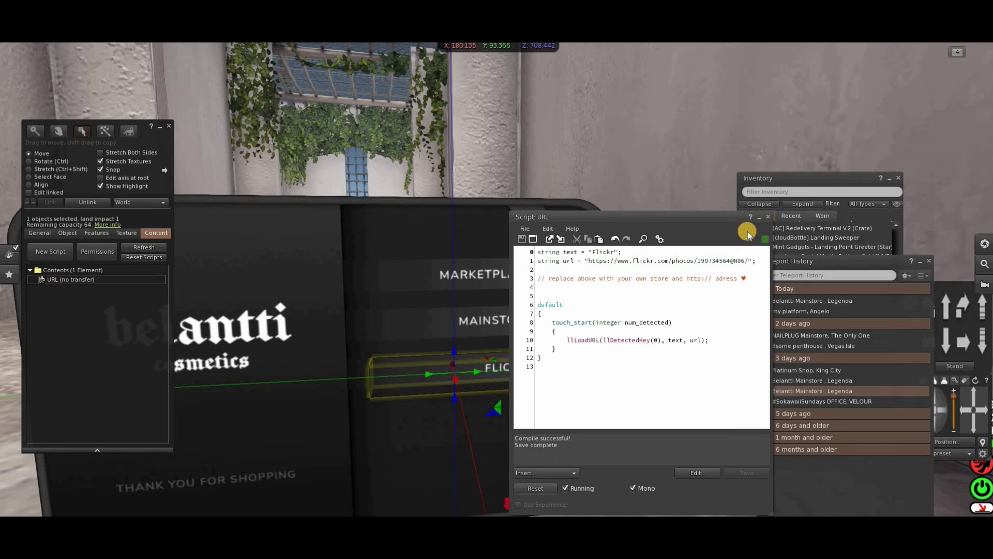
Select the MARKETPLACE, MAINSTORE and FLICKR buttons plus the belantti sign backing.
{"action": "left_click", "coordinate": [767, 217]}
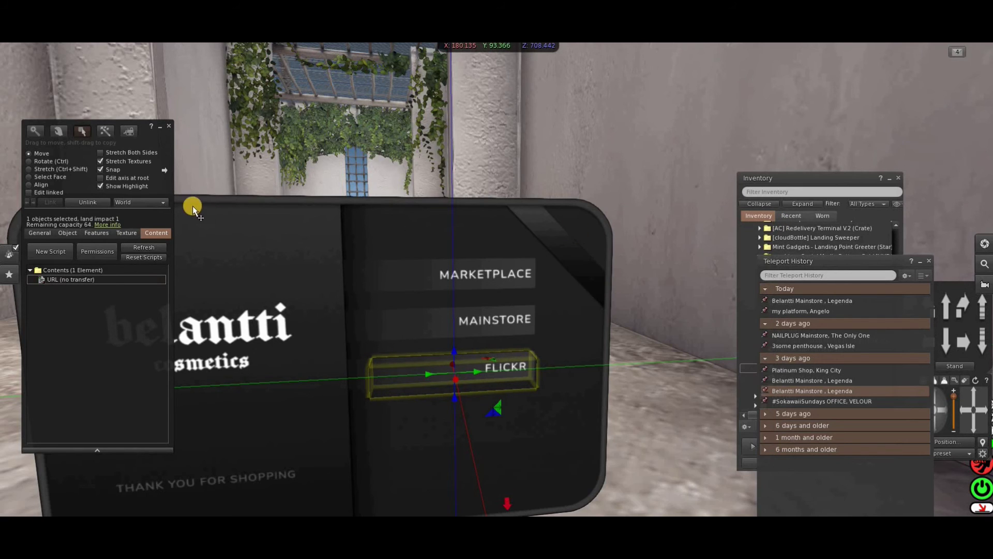
{"action": "left_click", "coordinate": [386, 279]}
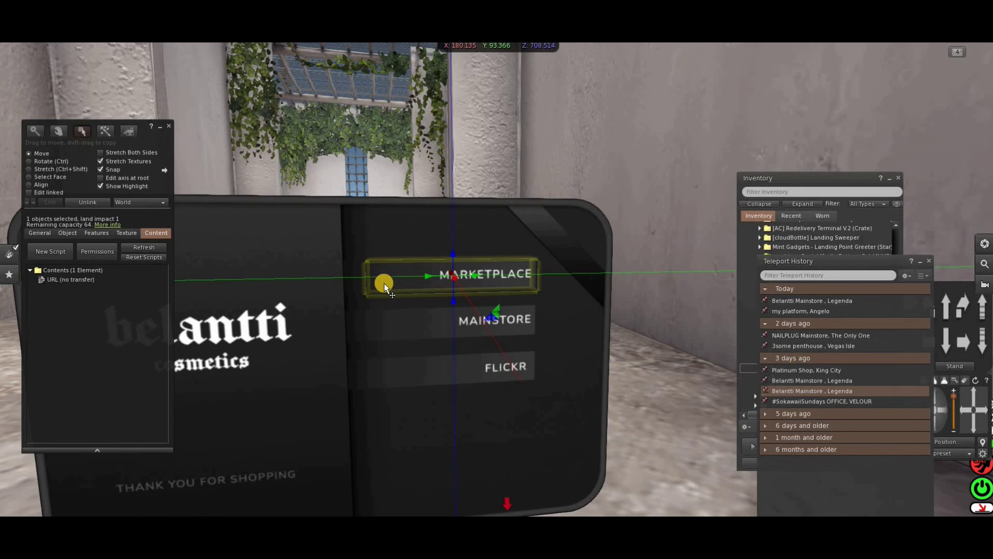
{"action": "left_click", "coordinate": [384, 327], "text": "shift"}
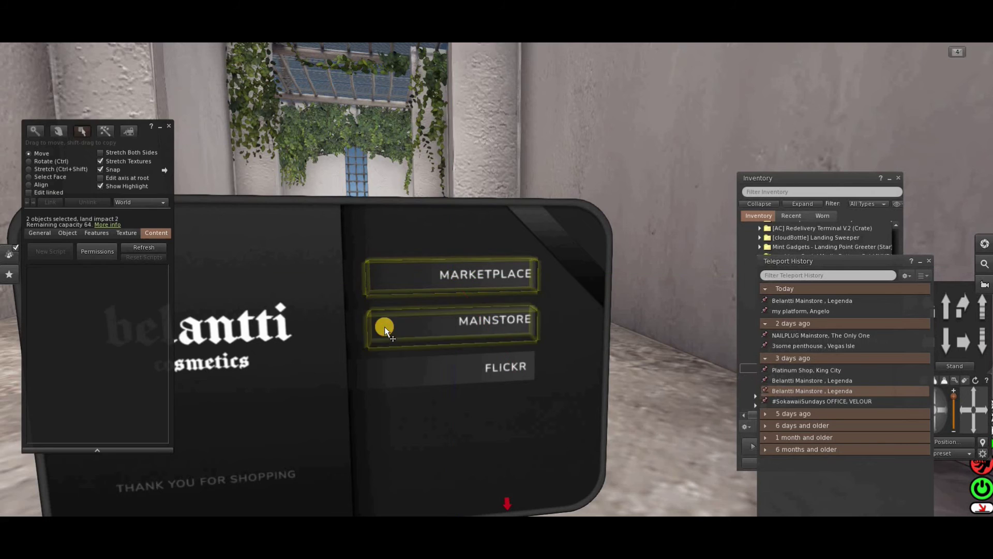
{"action": "left_click", "coordinate": [380, 368], "text": "shift"}
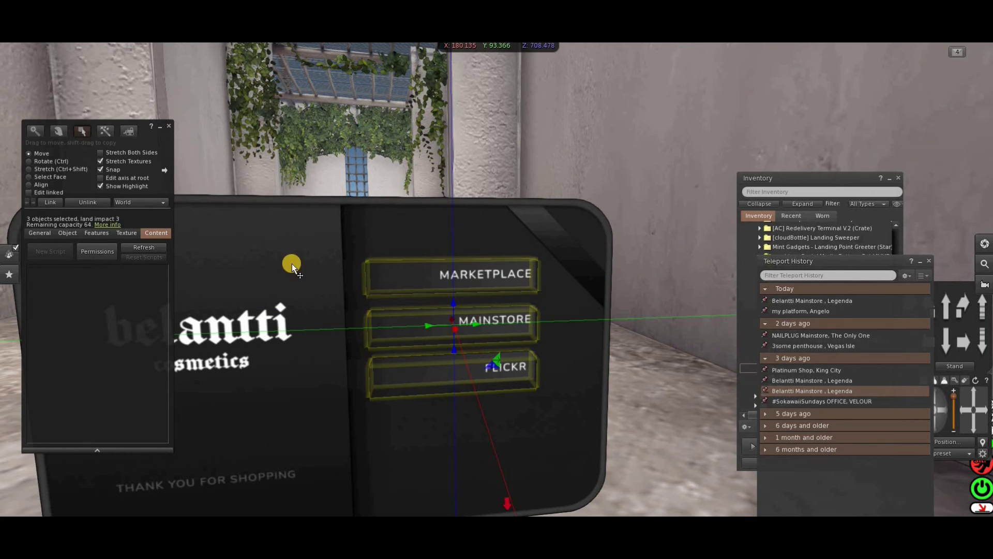
{"action": "left_click", "coordinate": [265, 240], "text": "shift"}
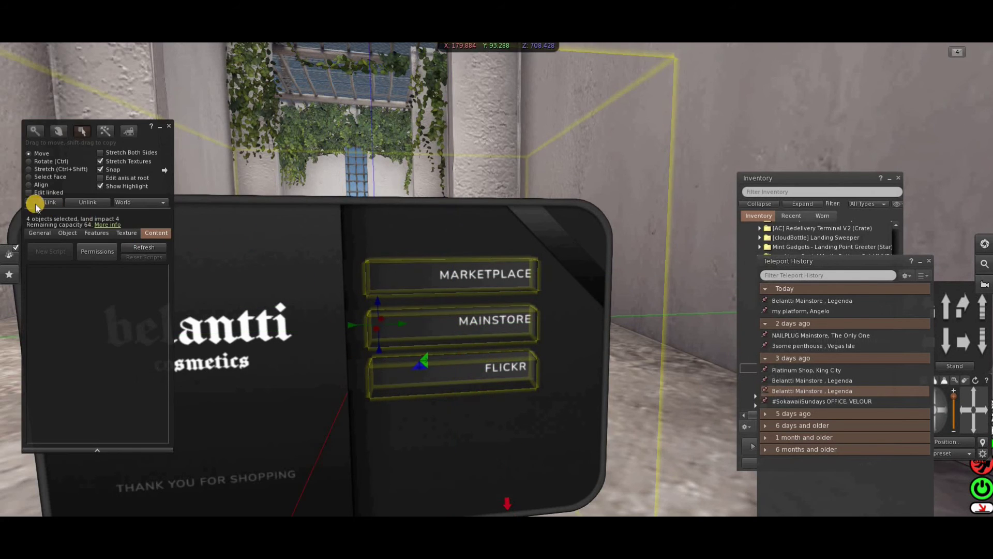
Link the four parts into one object and name it 'Unpacker'.
{"action": "left_click", "coordinate": [46, 202]}
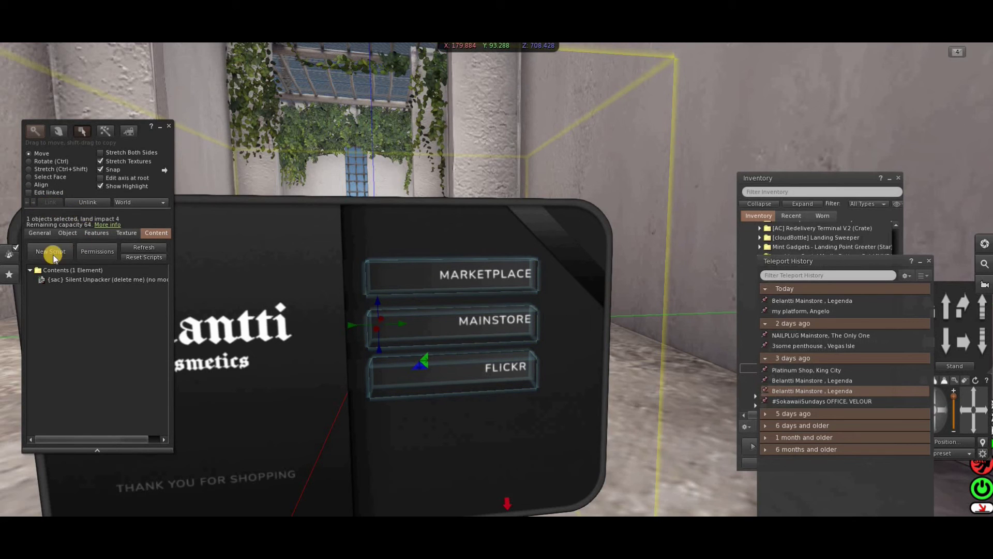
{"action": "left_click", "coordinate": [39, 233]}
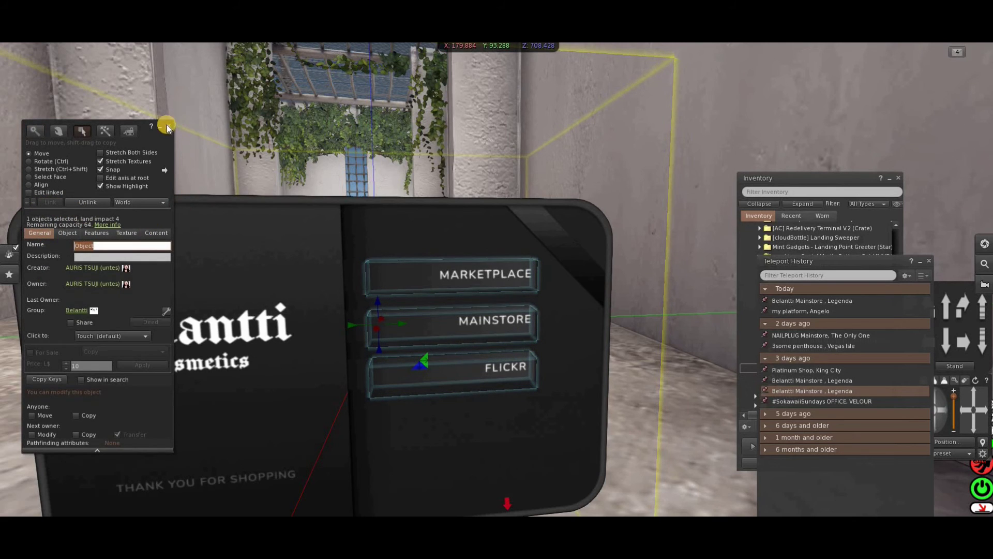
{"action": "type", "text": "L"}
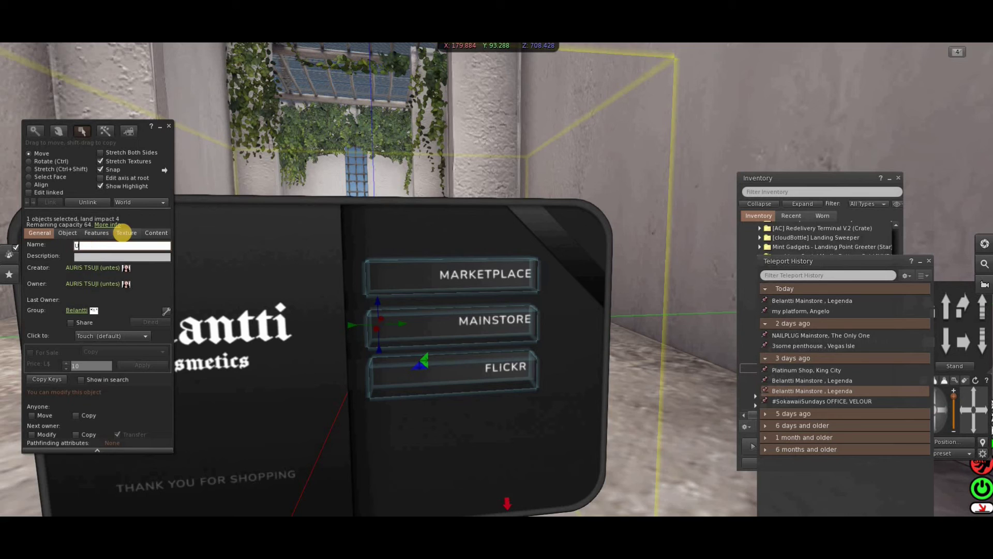
{"action": "type", "text": "npacker"}
Take the linked belantti sign back into inventory.
{"action": "left_click", "coordinate": [170, 126]}
{"action": "right_click", "coordinate": [401, 328]}
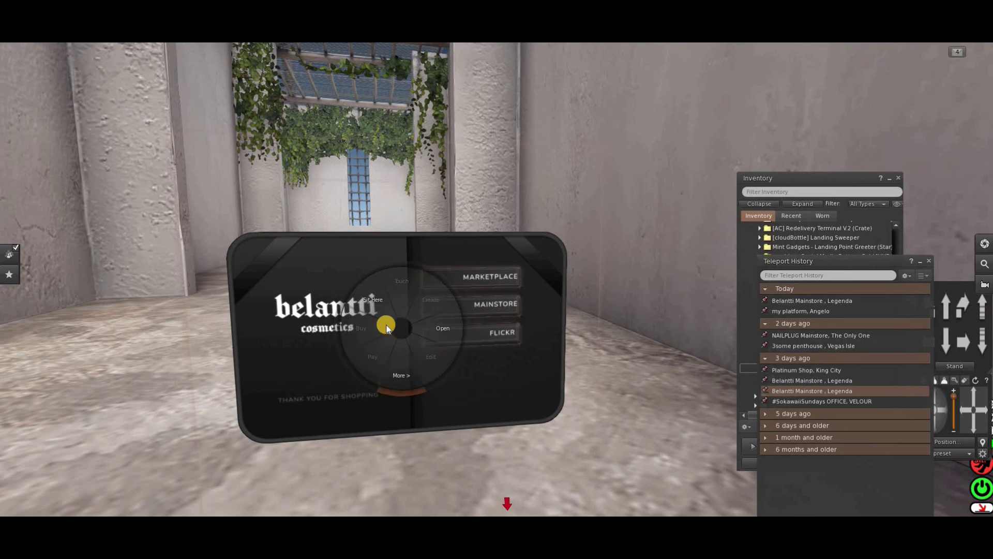
{"action": "left_click", "coordinate": [377, 329]}
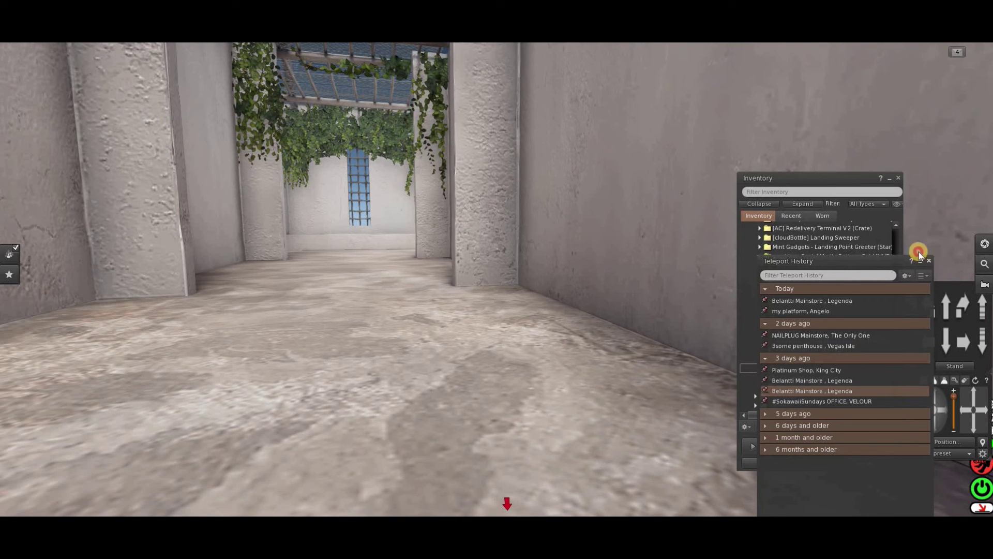
Attach the Unpacker object from Recent inventory to the HUD at Center.
{"action": "left_click", "coordinate": [919, 256]}
{"action": "left_click", "coordinate": [898, 178]}
{"action": "key", "text": "ctrl+i"}
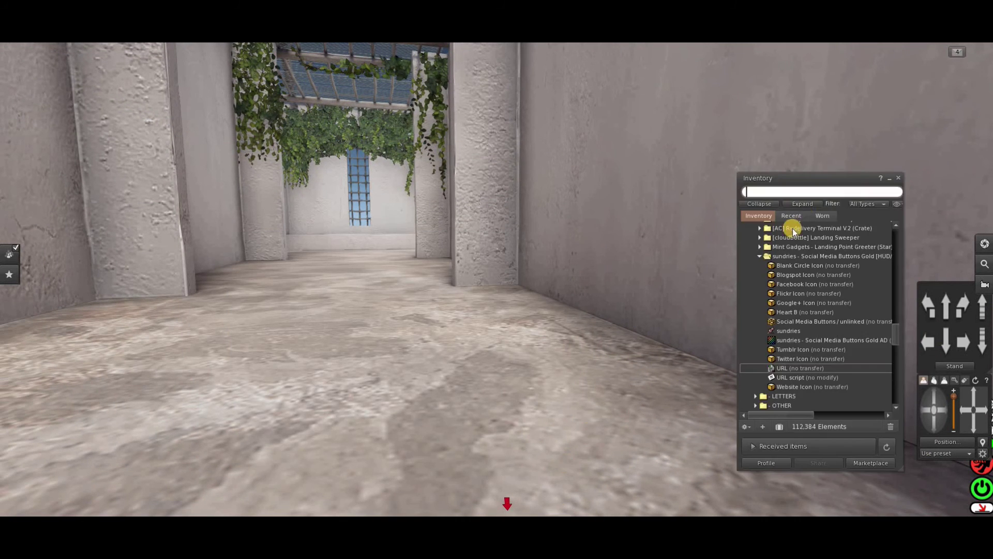
{"action": "left_click", "coordinate": [757, 205]}
{"action": "left_click", "coordinate": [791, 216]}
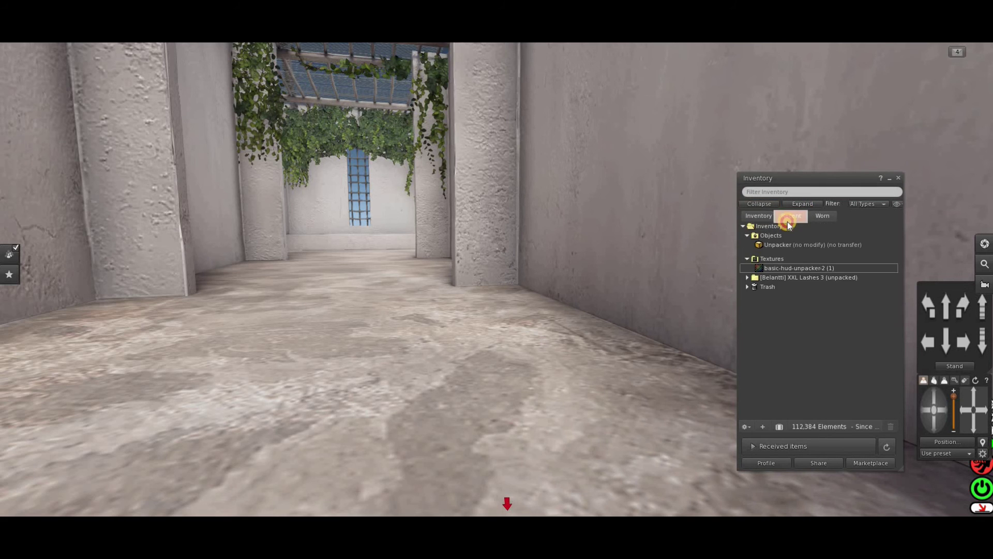
{"action": "right_click", "coordinate": [792, 247]}
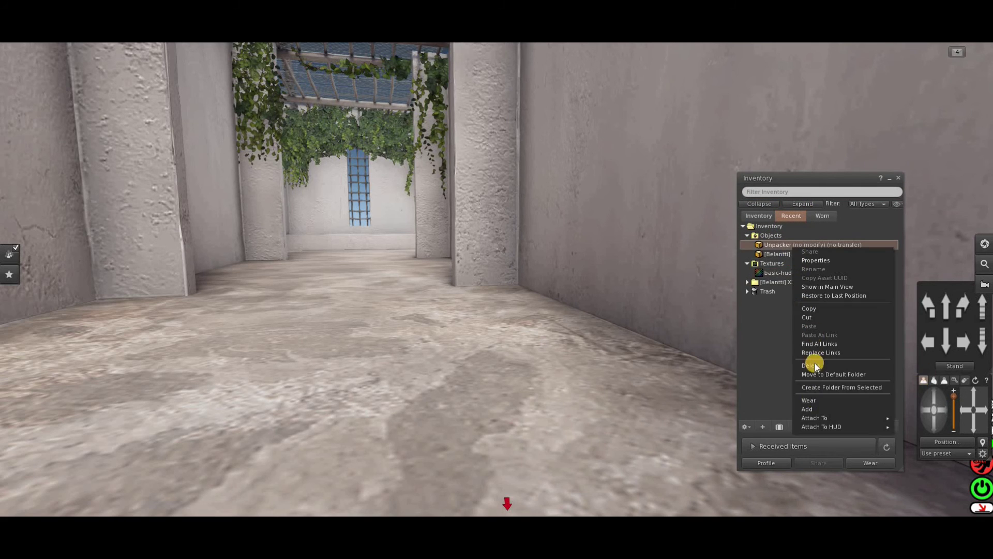
{"action": "mouse_move", "coordinate": [820, 426]}
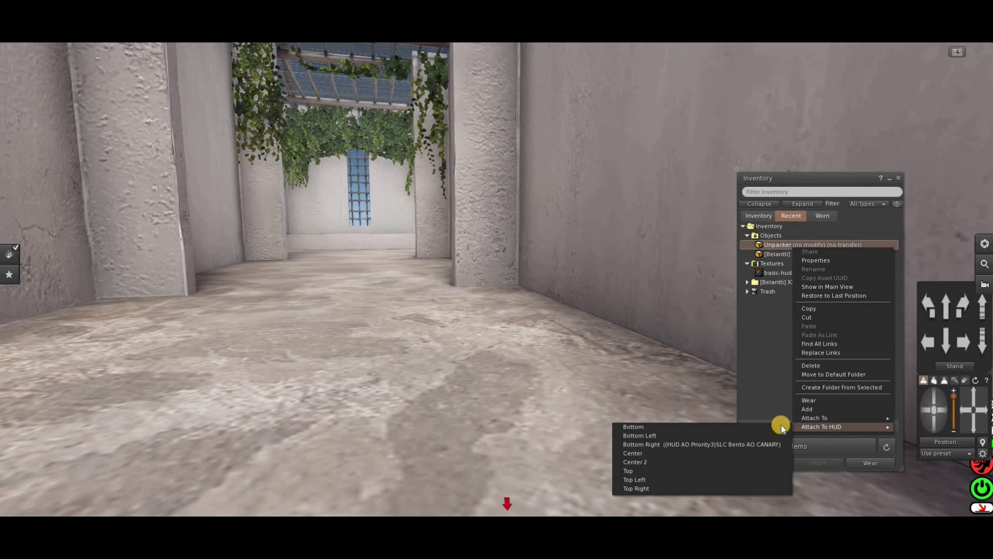
{"action": "left_click", "coordinate": [632, 455]}
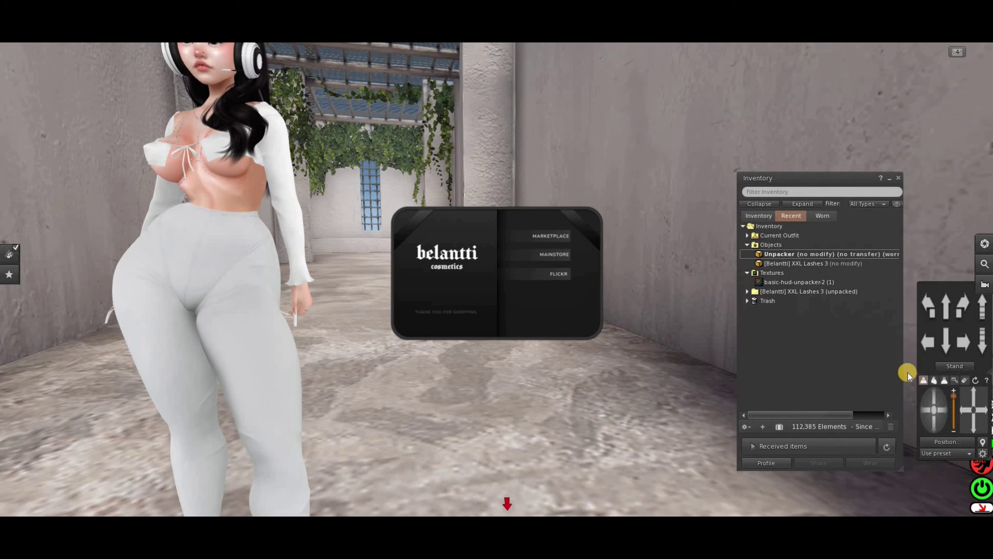
Adjust the camera views around the avatar and close the inventory.
{"action": "left_click", "coordinate": [955, 381]}
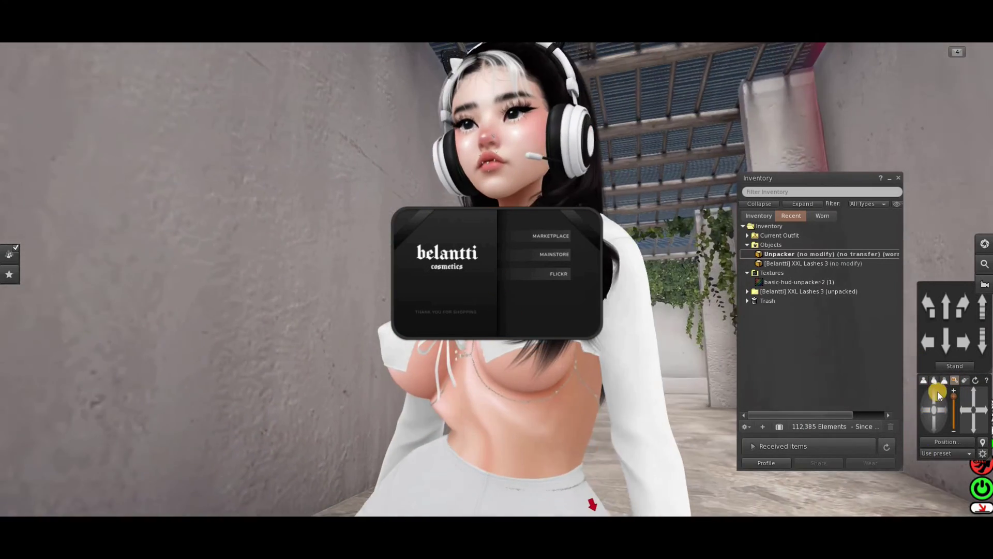
{"action": "left_click", "coordinate": [933, 394]}
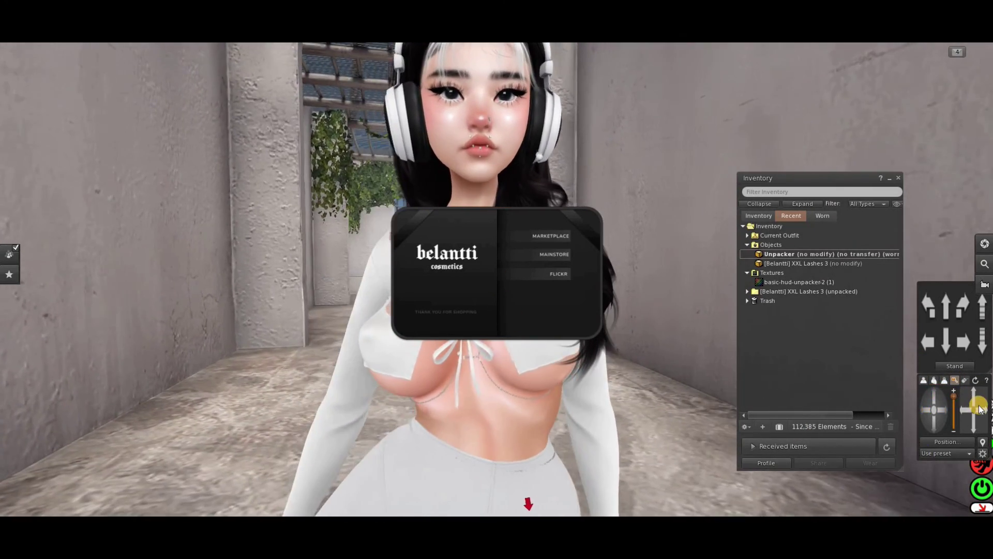
{"action": "left_click", "coordinate": [946, 368]}
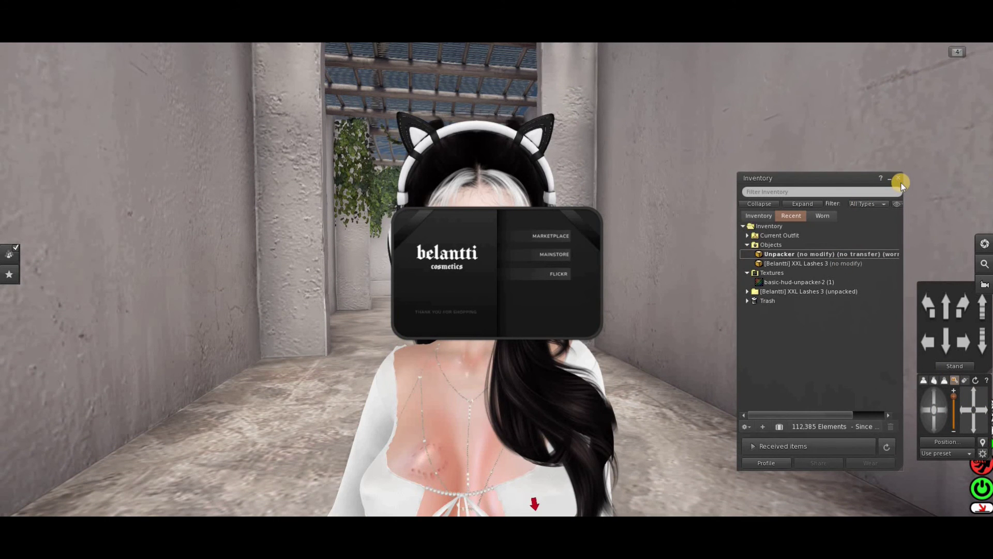
{"action": "left_click", "coordinate": [900, 181]}
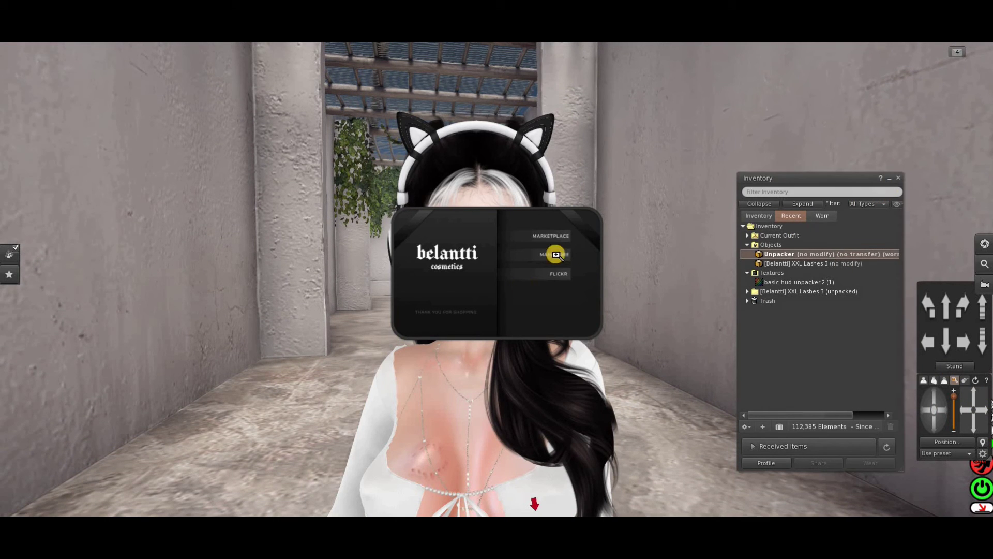
{"action": "left_click", "coordinate": [900, 180]}
Move the worn HUD to the right and stretch it larger from two corners.
{"action": "right_click", "coordinate": [590, 264]}
{"action": "left_click", "coordinate": [541, 274]}
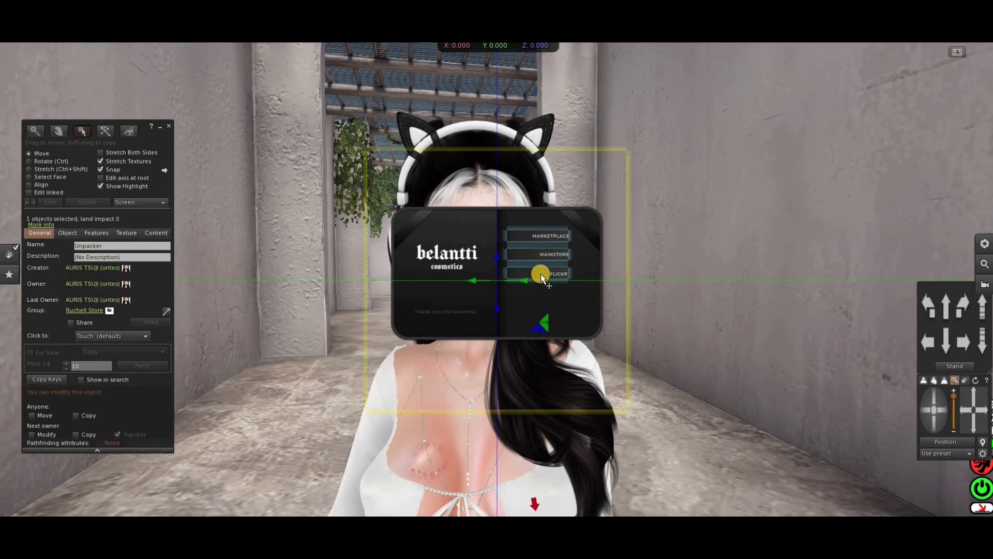
{"action": "left_click_drag", "start_coordinate": [541, 275], "coordinate": [647, 280]}
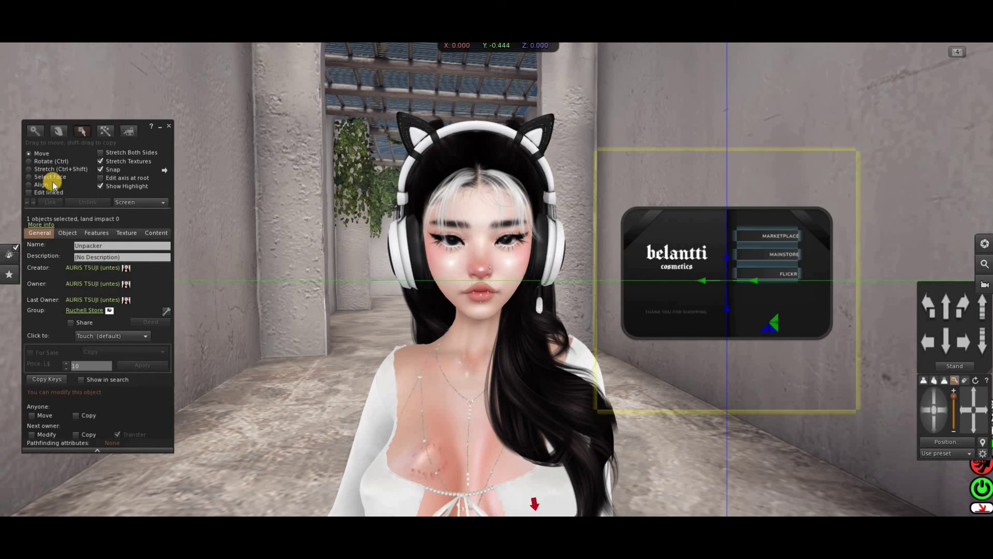
{"action": "left_click", "coordinate": [45, 169]}
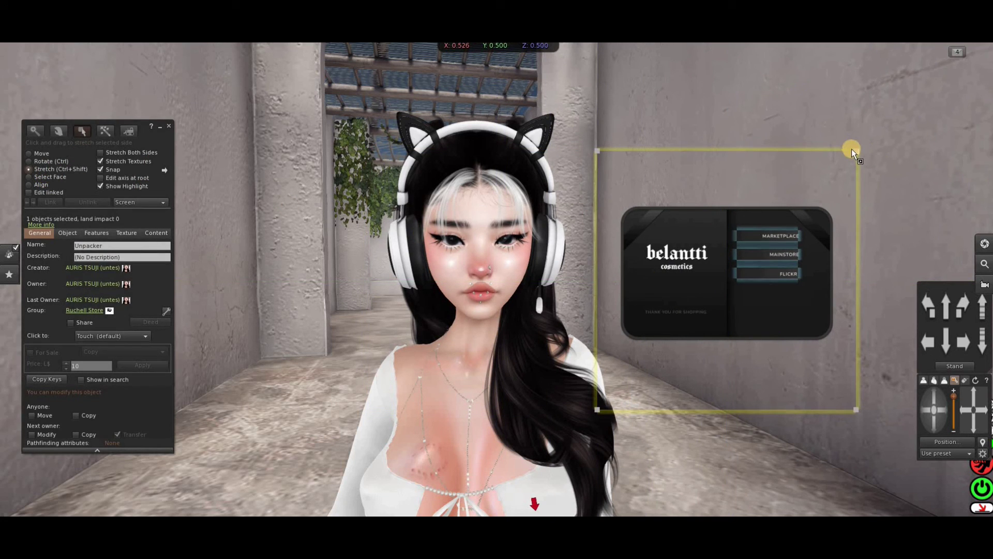
{"action": "left_click_drag", "start_coordinate": [852, 149], "coordinate": [906, 120]}
{"action": "left_click_drag", "start_coordinate": [597, 415], "coordinate": [565, 441]}
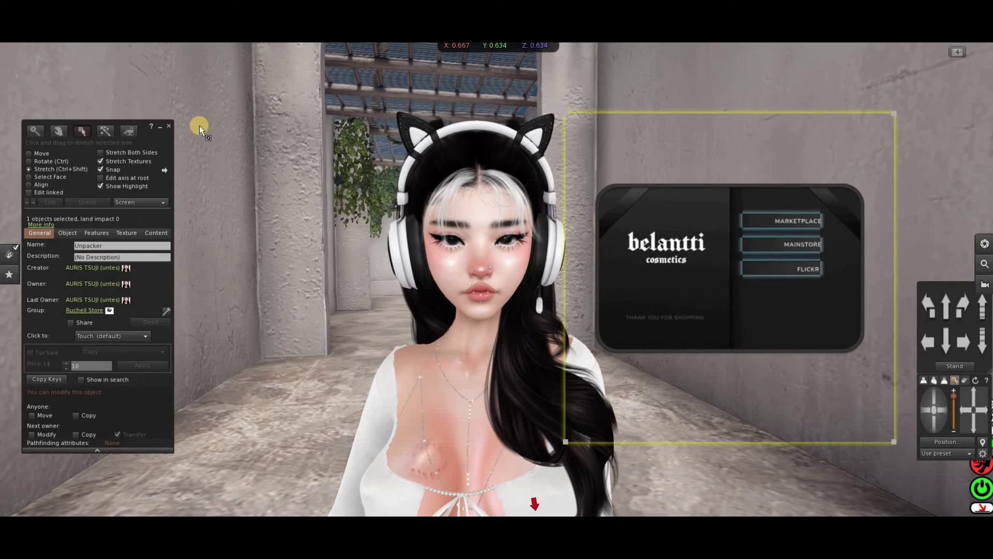
{"action": "left_click", "coordinate": [170, 126]}
Test the HUD's MARKETPLACE, MAINSTORE and FLICKR buttons, opening each linked web page.
{"action": "left_click", "coordinate": [798, 221]}
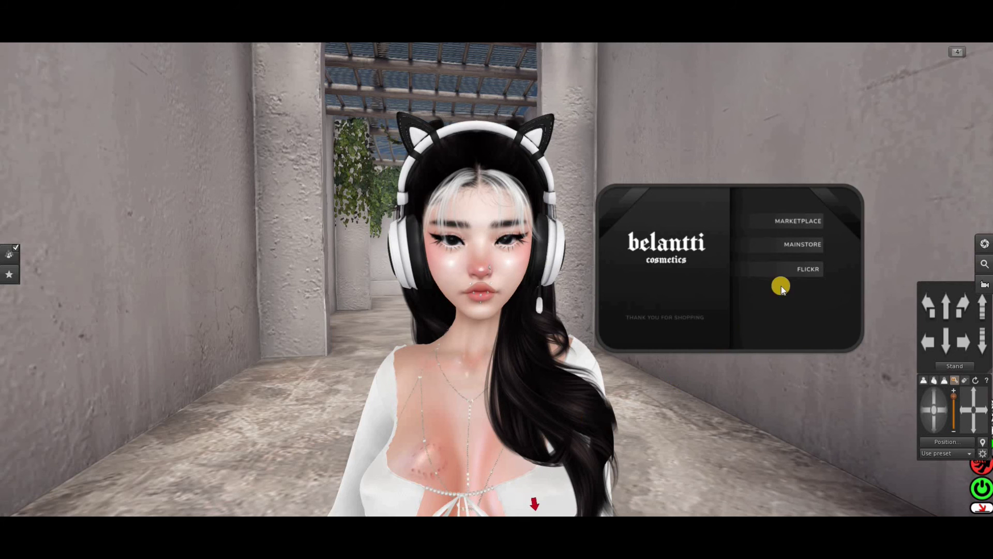
{"action": "left_click", "coordinate": [809, 241]}
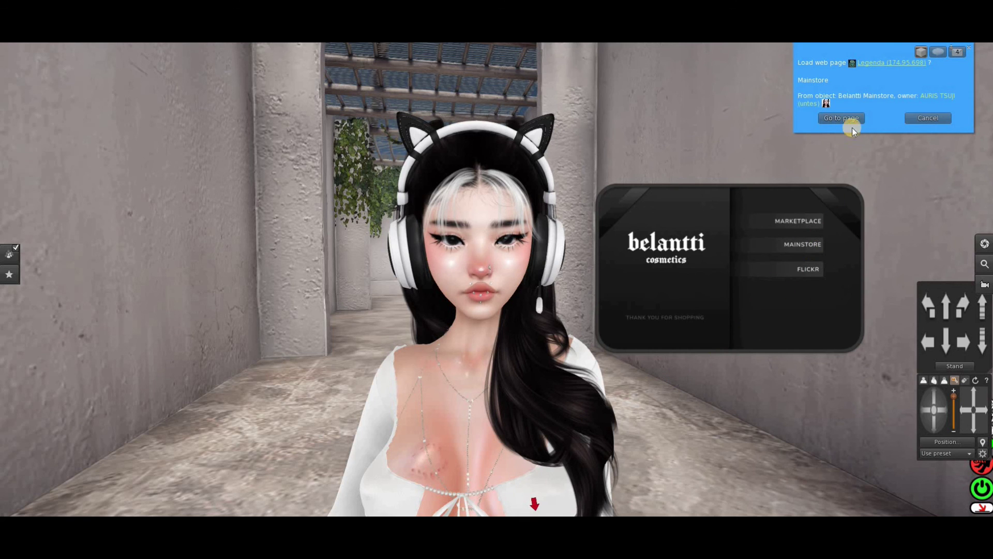
{"action": "left_click", "coordinate": [848, 125]}
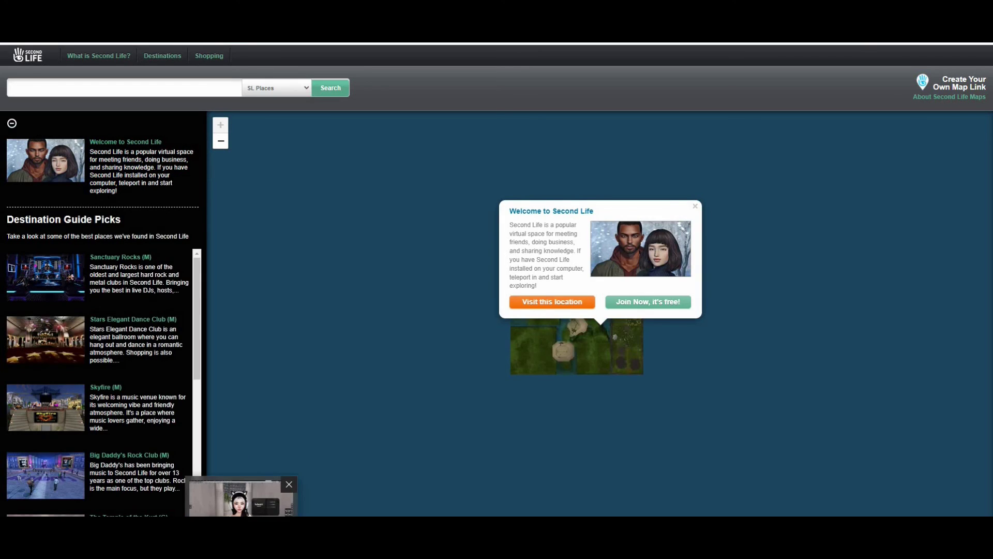
{"action": "left_click", "coordinate": [238, 497]}
{"action": "left_click", "coordinate": [809, 273]}
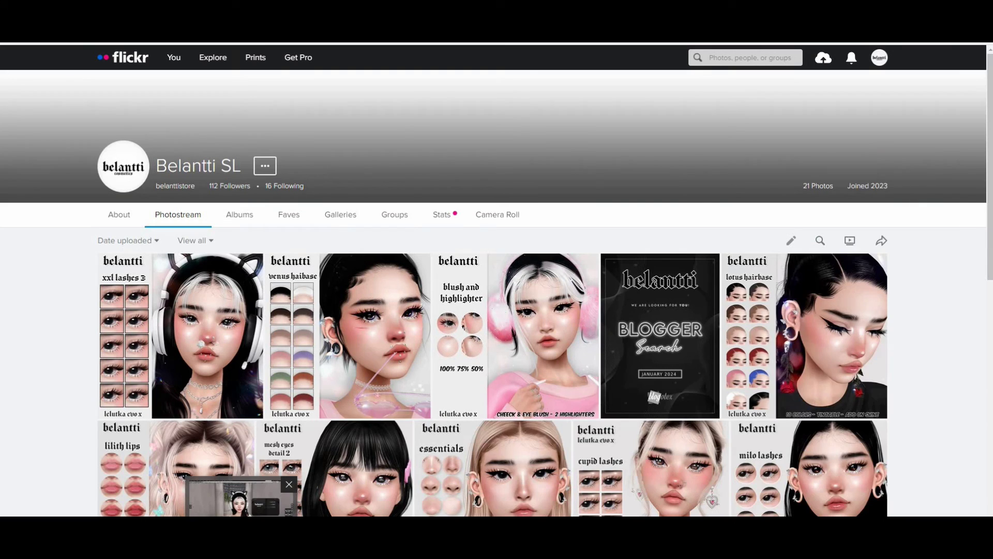
{"action": "left_click", "coordinate": [238, 497]}
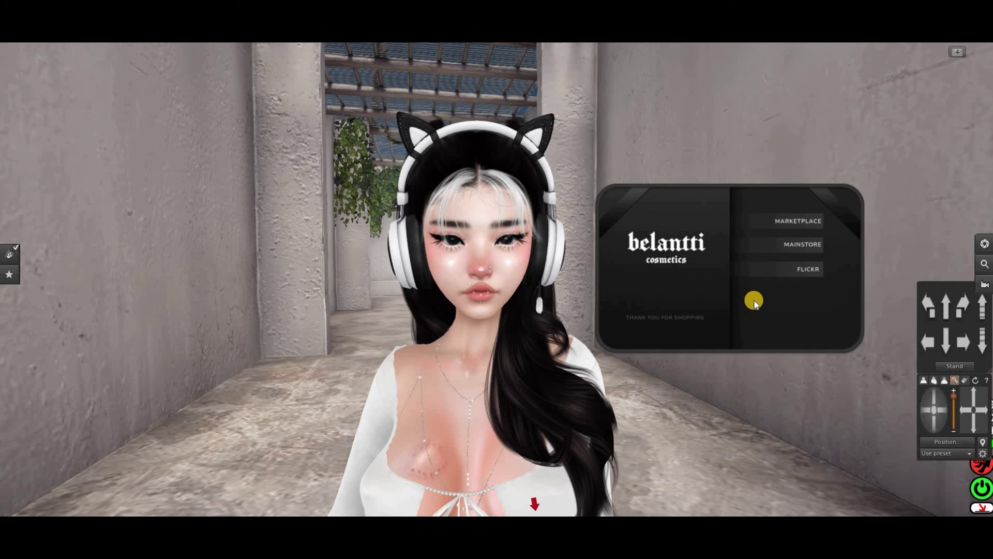
{"action": "right_click", "coordinate": [722, 309]}
{"action": "left_click", "coordinate": [618, 427]}
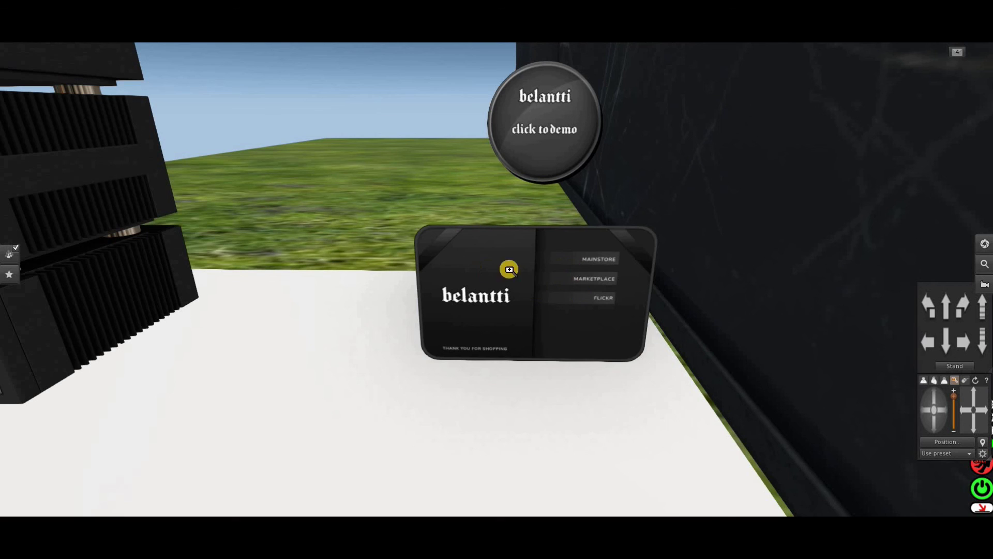
Edit the belantti board and shift-drag a copy of it to the left.
{"action": "left_click", "coordinate": [593, 308]}
{"action": "right_click", "coordinate": [593, 309]}
{"action": "left_click", "coordinate": [621, 288]}
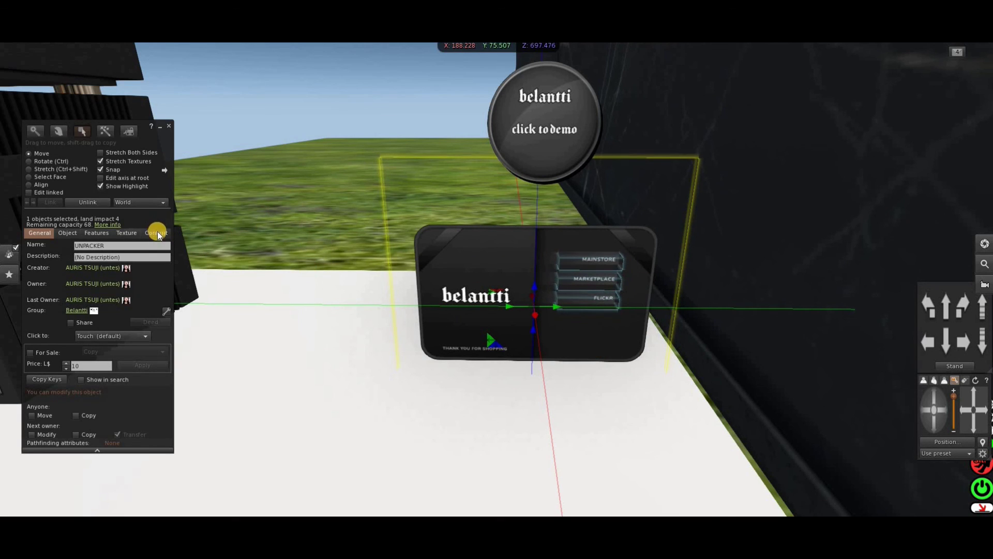
{"action": "left_click_drag", "start_coordinate": [473, 371], "coordinate": [445, 362], "text": "alt"}
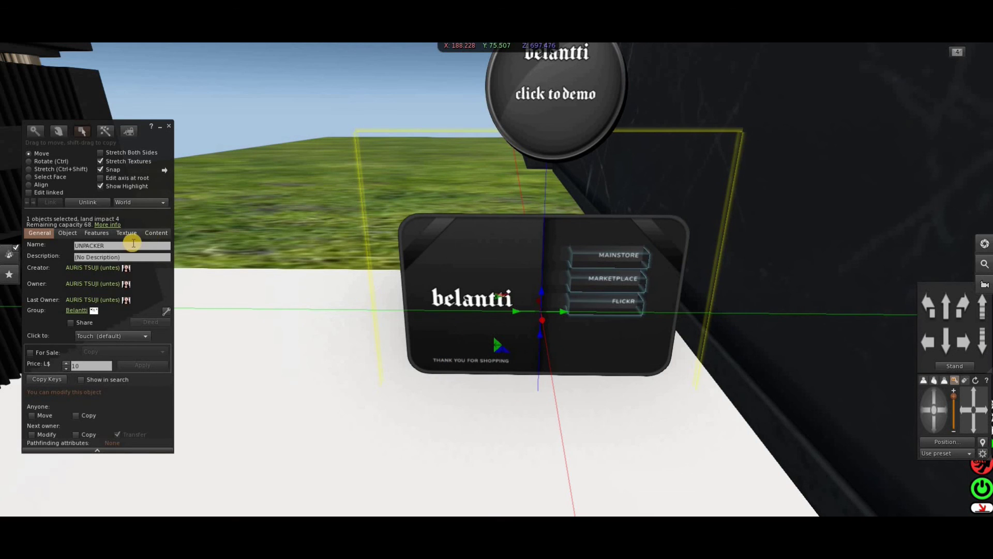
{"action": "left_click", "coordinate": [151, 233]}
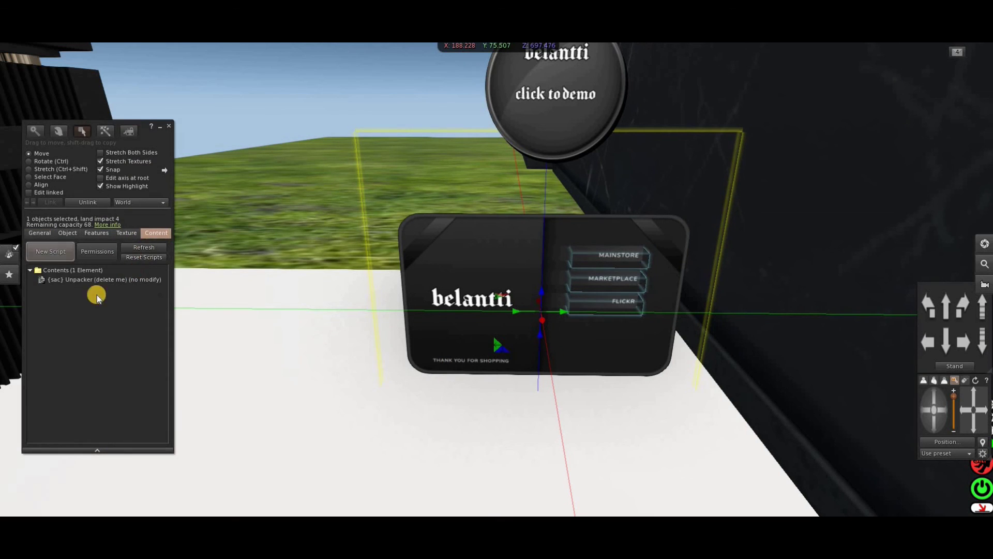
{"action": "left_click", "coordinate": [40, 233]}
{"action": "left_click_drag", "start_coordinate": [378, 272], "coordinate": [476, 260], "text": "alt"}
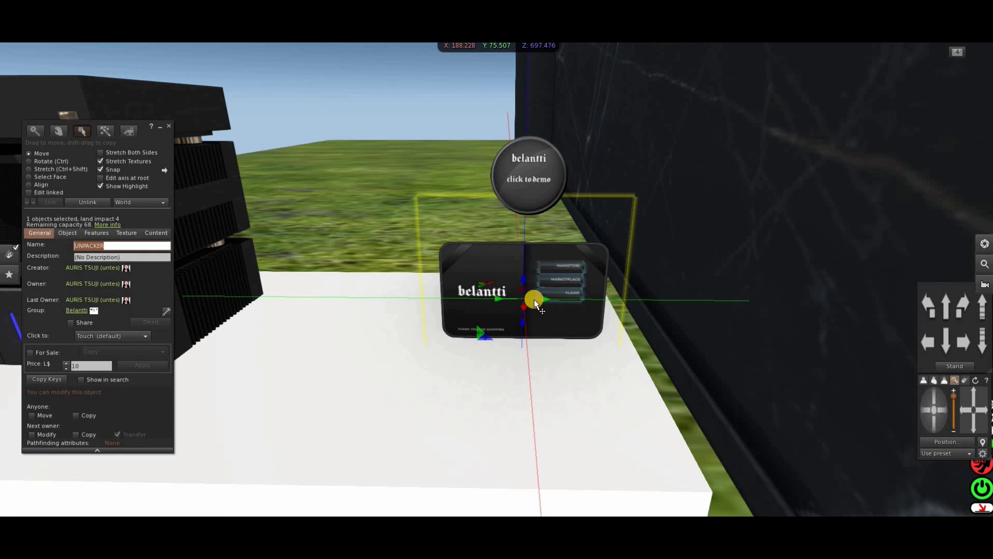
{"action": "left_click_drag", "start_coordinate": [534, 299], "coordinate": [315, 300]}
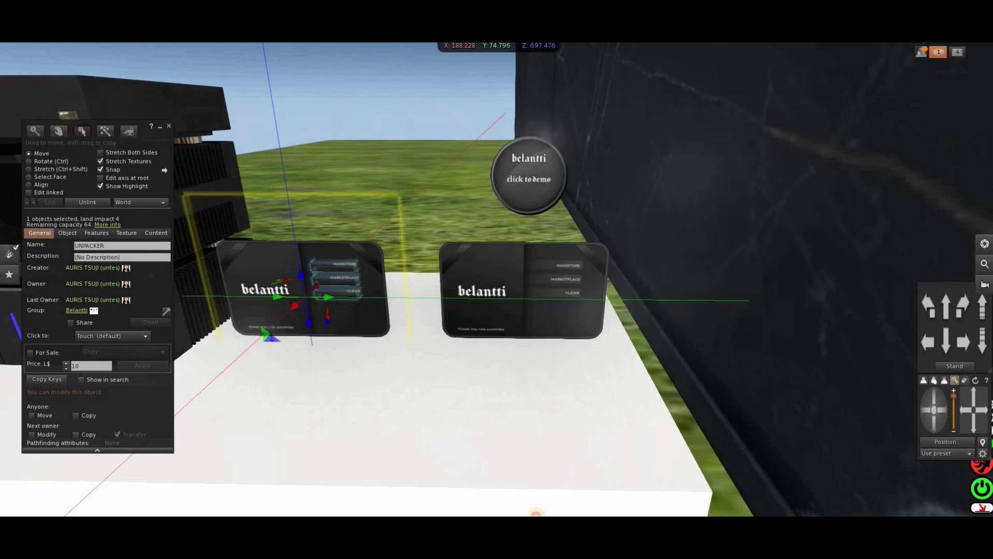
Rez the Unpacker from inventory, rotate it, then delete the extra Unpacker.
{"action": "key", "text": "ctrl+i"}
{"action": "left_click_drag", "start_coordinate": [805, 247], "coordinate": [523, 430]}
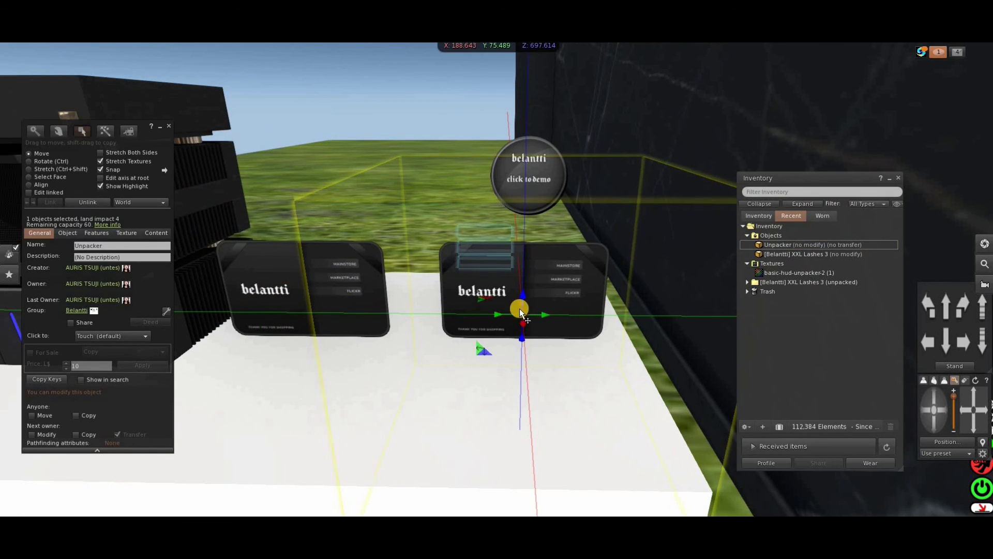
{"action": "left_click_drag", "start_coordinate": [496, 330], "coordinate": [520, 321], "text": "ctrl"}
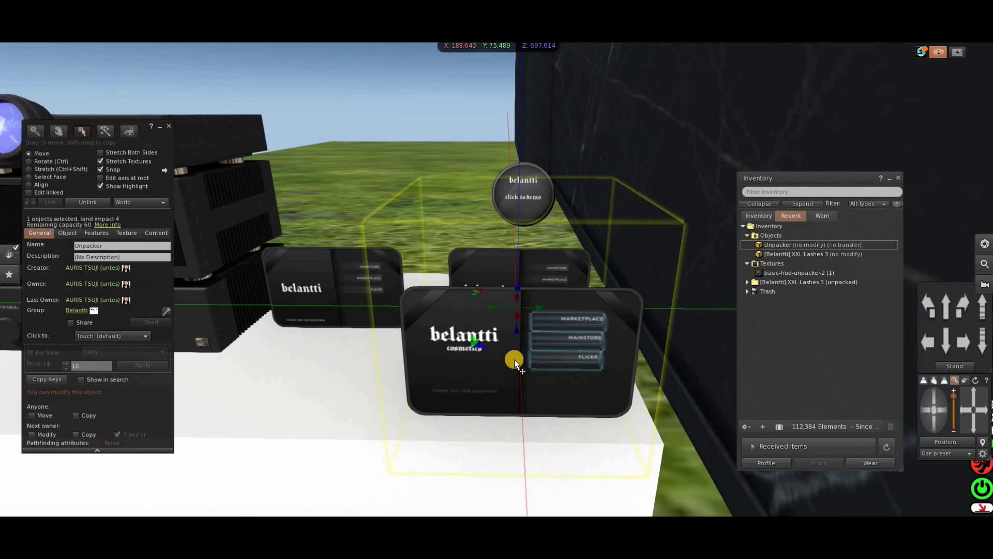
{"action": "key", "text": "Delete"}
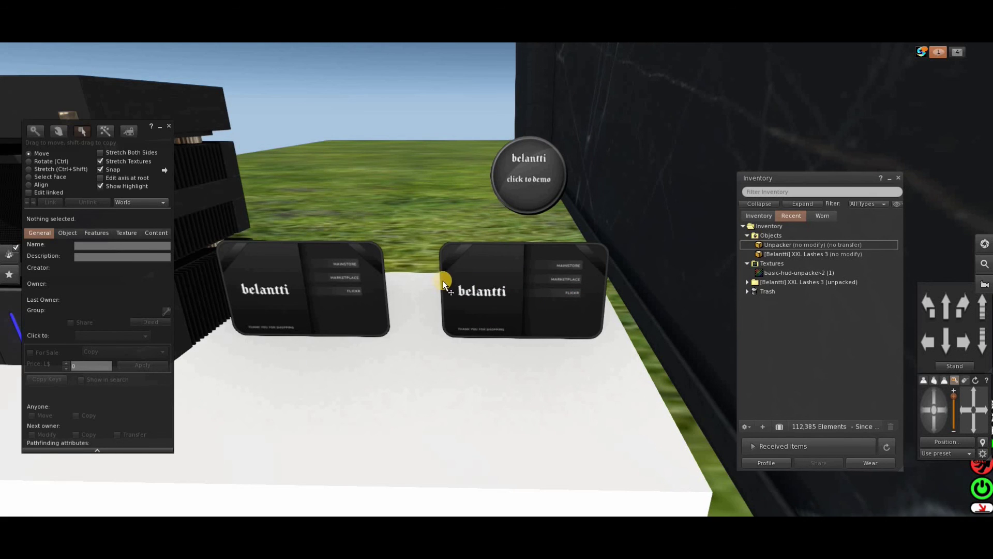
Add '[Belantti] XXL Lashes 3' to the left board's contents, then close Build.
{"action": "left_click", "coordinate": [285, 268]}
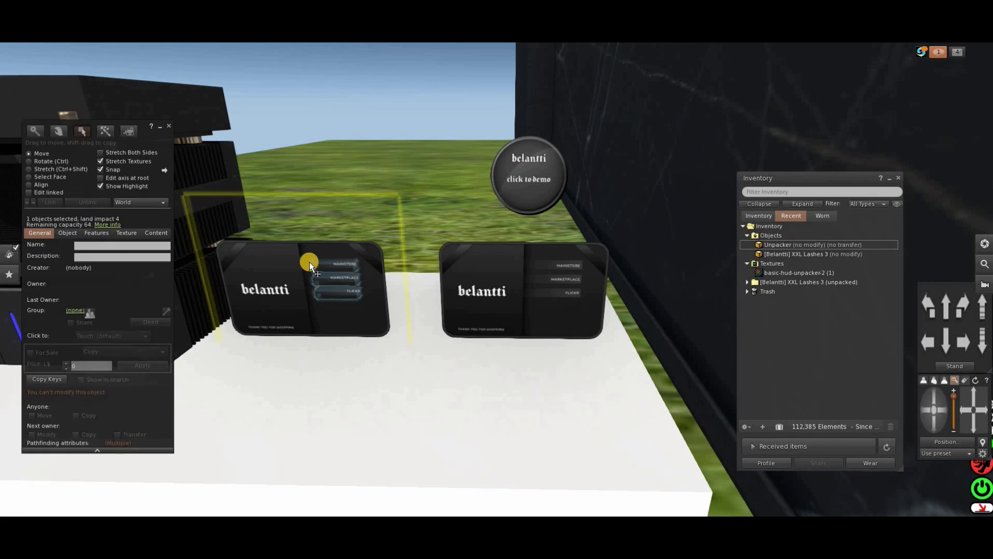
{"action": "left_click", "coordinate": [161, 234]}
{"action": "left_click", "coordinate": [795, 254]}
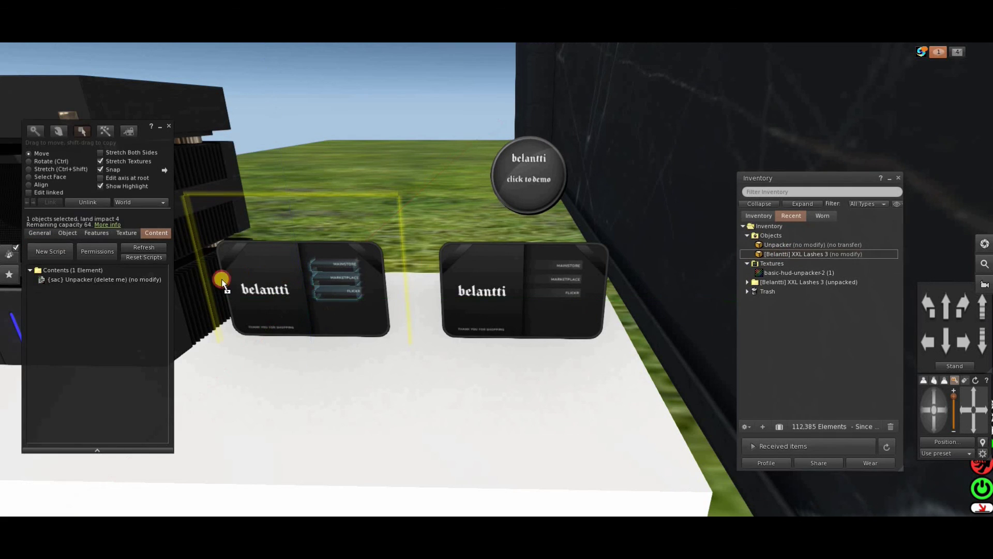
{"action": "left_click", "coordinate": [37, 233]}
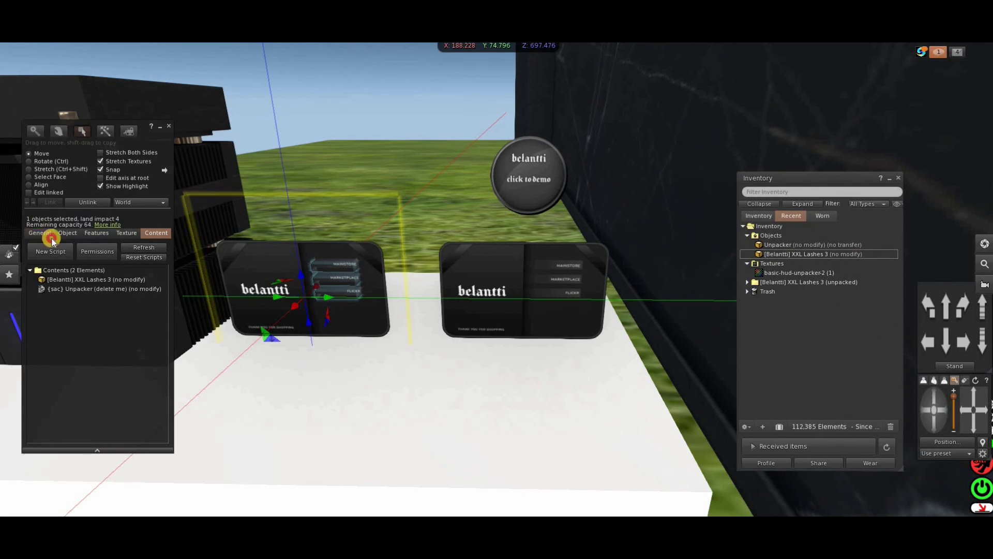
{"action": "left_click", "coordinate": [181, 143]}
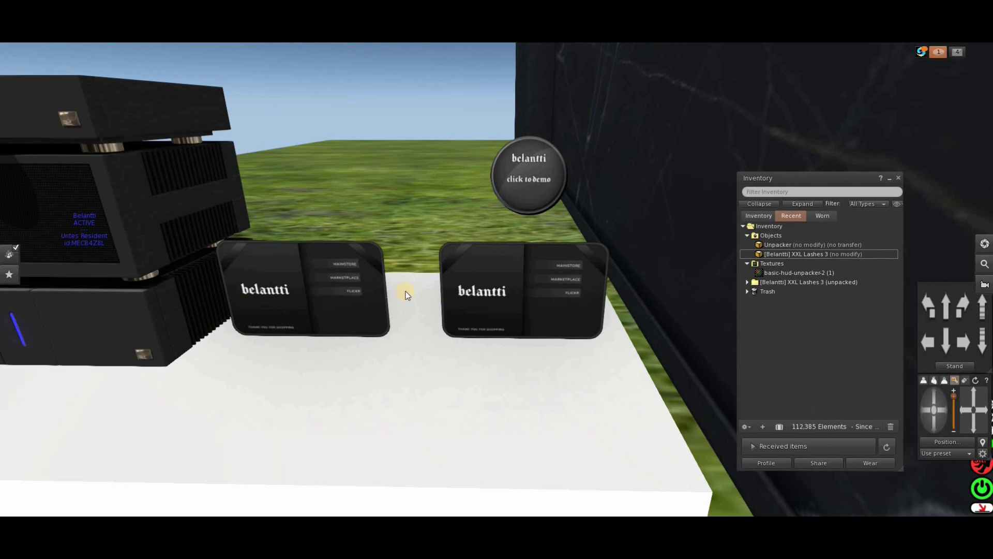
Take the left board into inventory as UNPACKER and add it as a HUD.
{"action": "right_click", "coordinate": [364, 284]}
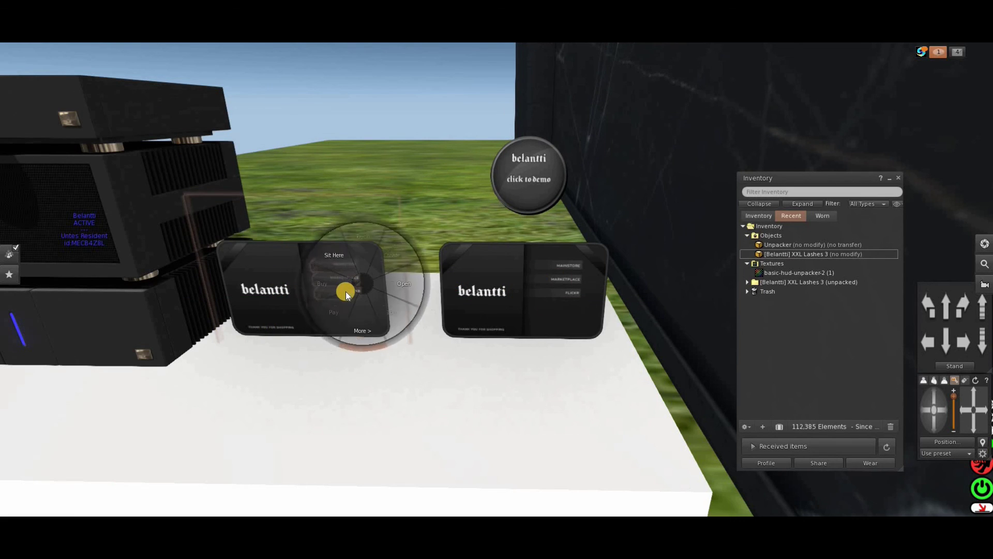
{"action": "left_click", "coordinate": [337, 288]}
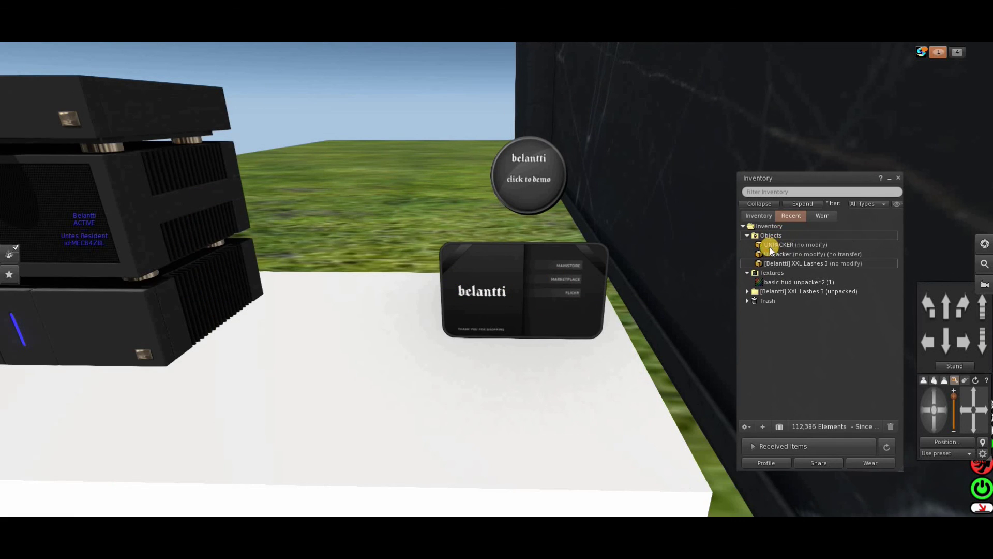
{"action": "right_click", "coordinate": [770, 246]}
{"action": "left_click", "coordinate": [791, 409]}
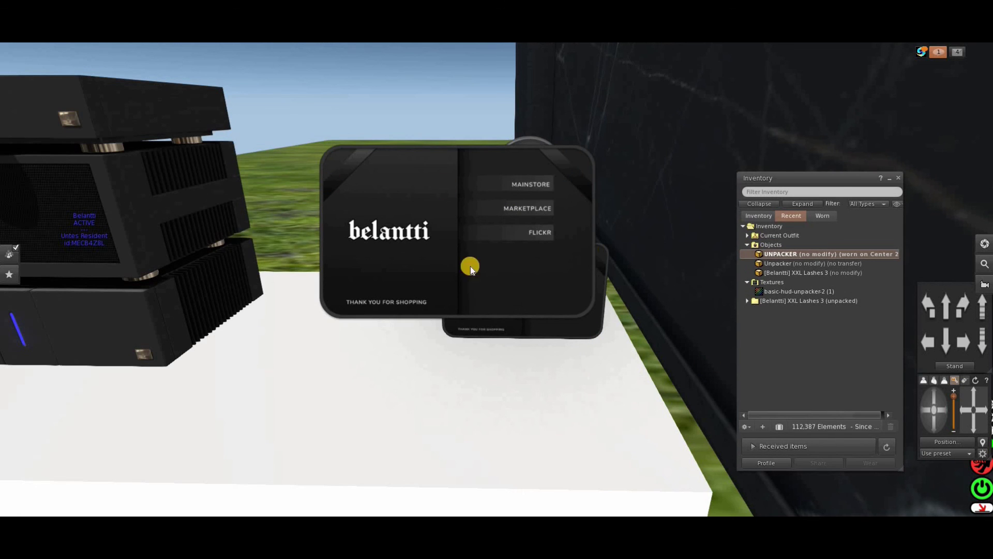